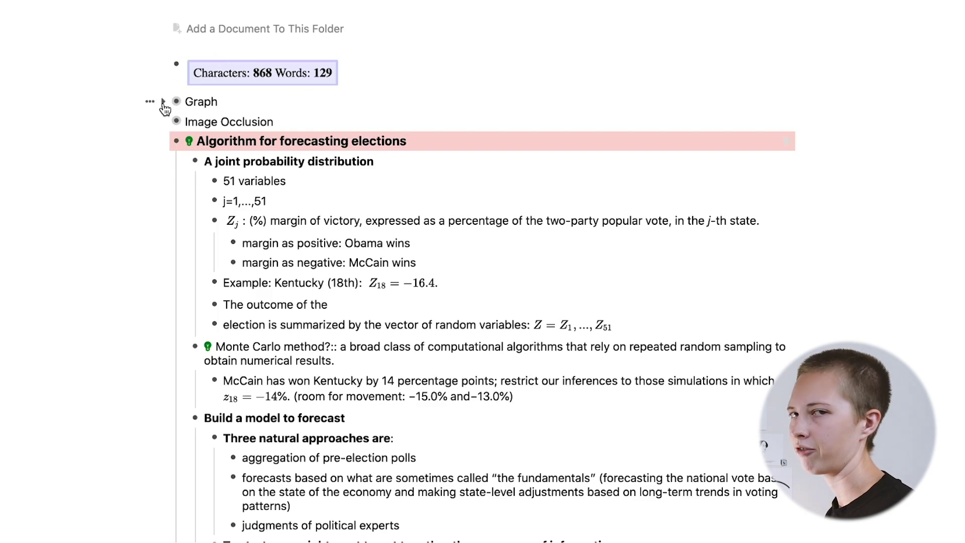
Step: Preview the Graph rem's network, close it, then open the About RemNote page
left_click(162, 102)
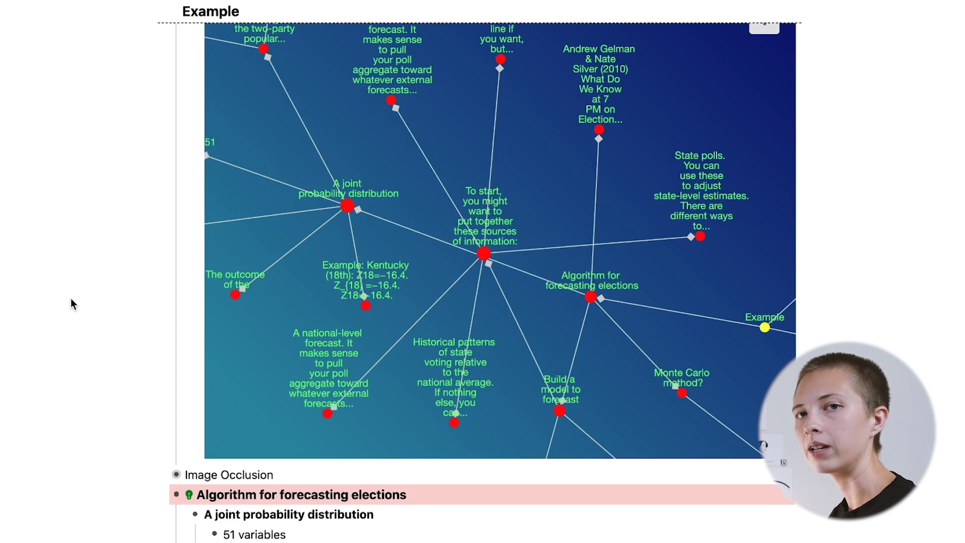
key("Escape")
mouse_move(4, 36)
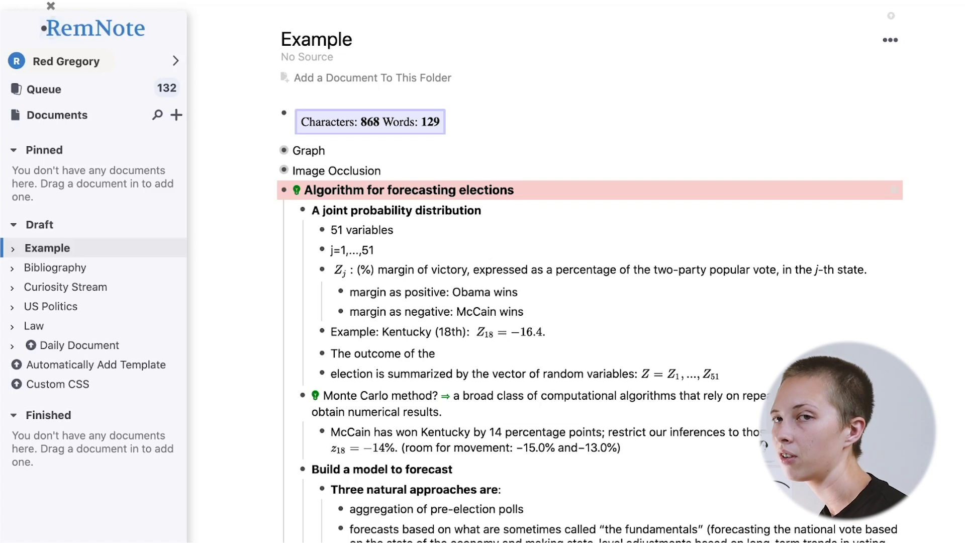
left_click(167, 525)
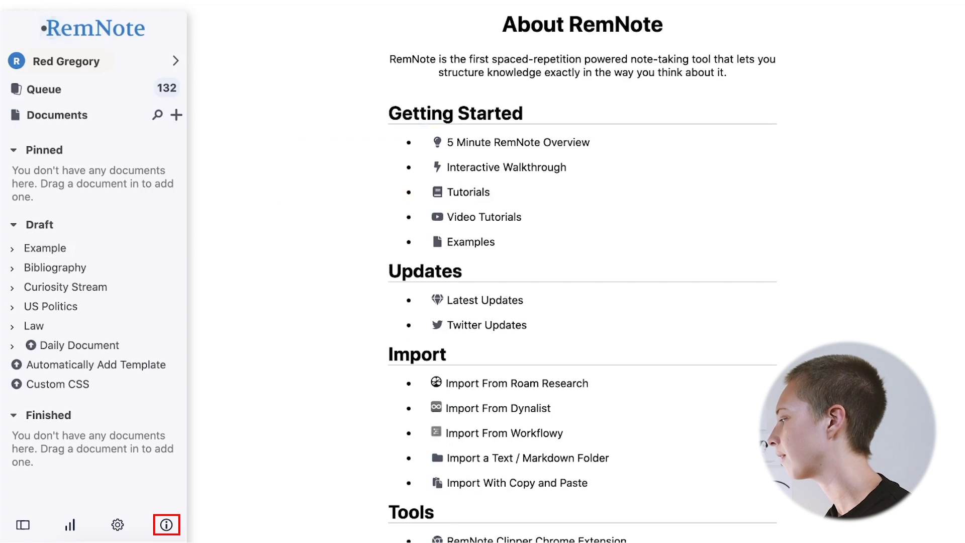
Step: Go to the Configure Frontend Plugins page under Tools
scroll(431, 329, "down", 2)
scroll(431, 330, "down", 2)
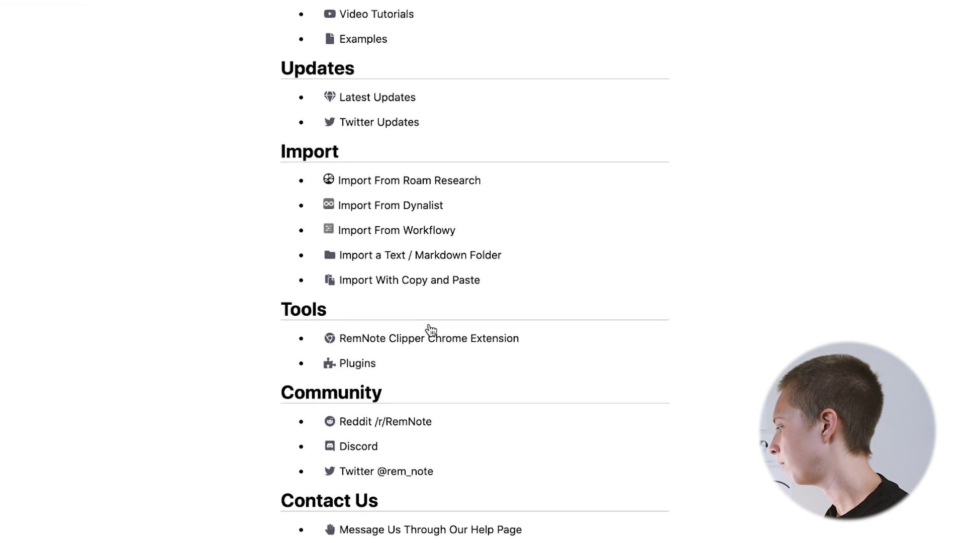
left_click(359, 366)
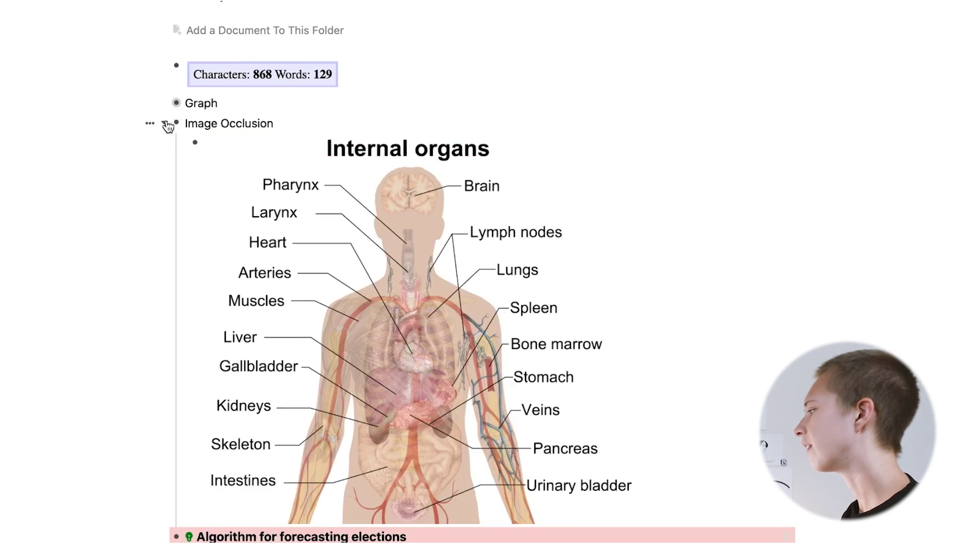
Step: Enlarge the Internal organs image and start generating image occlusion cards from it
scroll(168, 123, "down", 3)
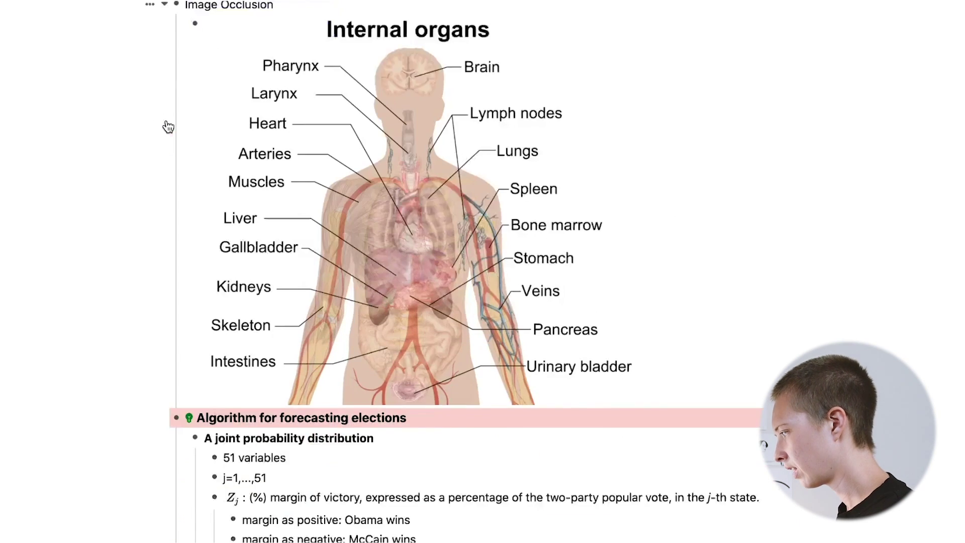
scroll(167, 120, "up", 1)
left_click(333, 208)
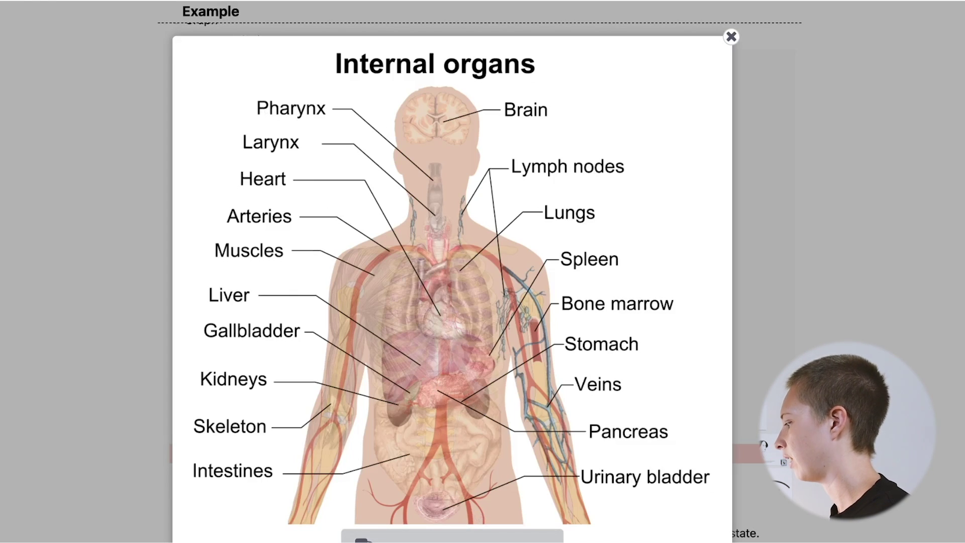
left_click(458, 541)
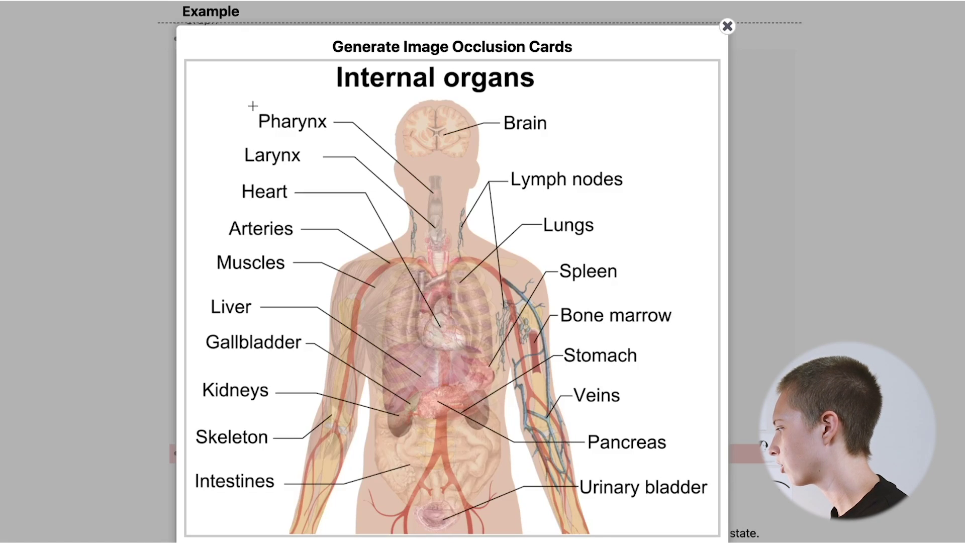
Step: Mask the Pharynx, Brain, Larynx and Lymph nodes labels, then close the editor and image
left_click_drag(256, 109, 327, 132)
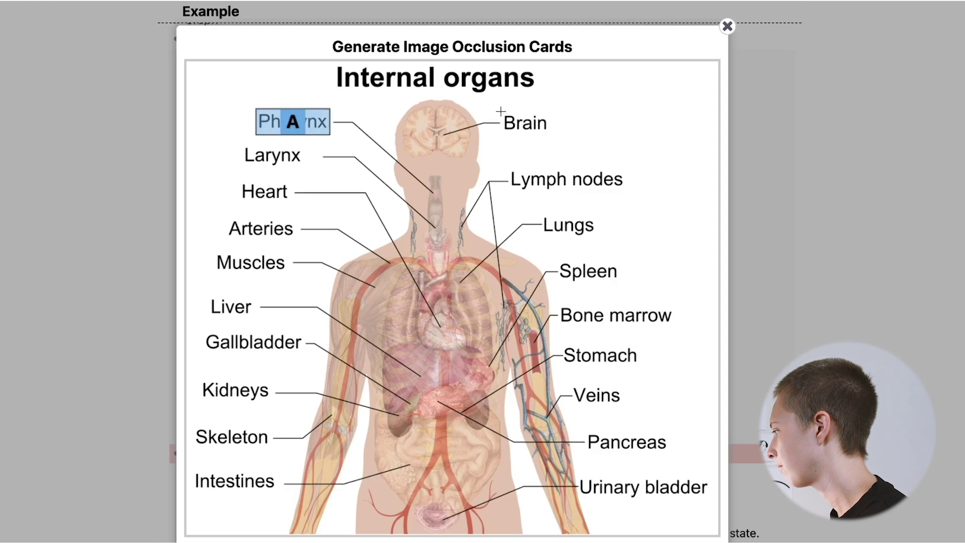
left_click_drag(503, 113, 553, 135)
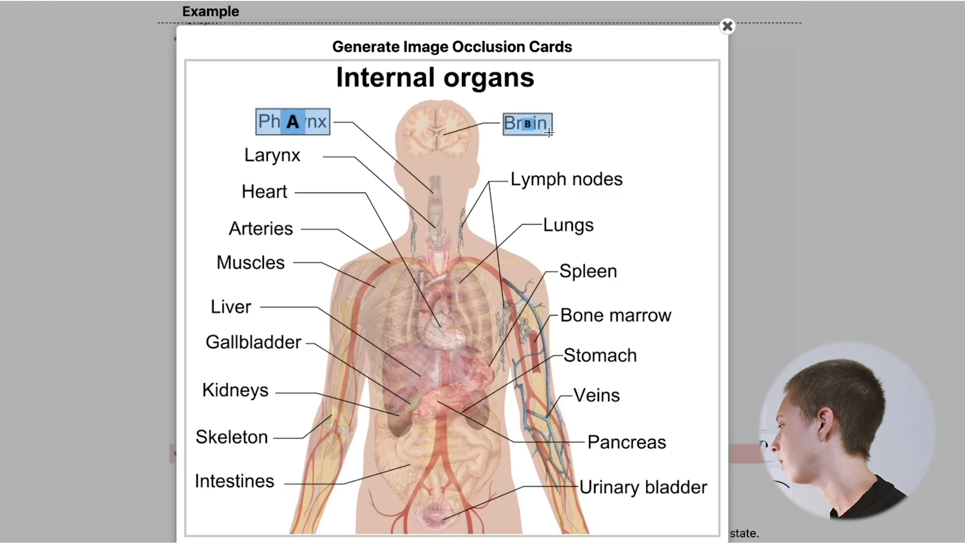
left_click_drag(243, 146, 306, 166)
left_click_drag(511, 172, 637, 192)
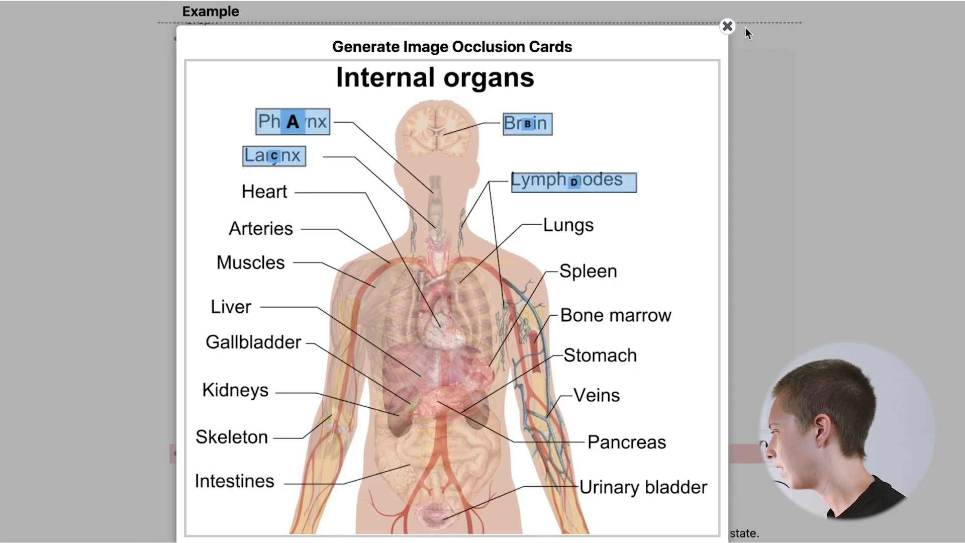
left_click(727, 26)
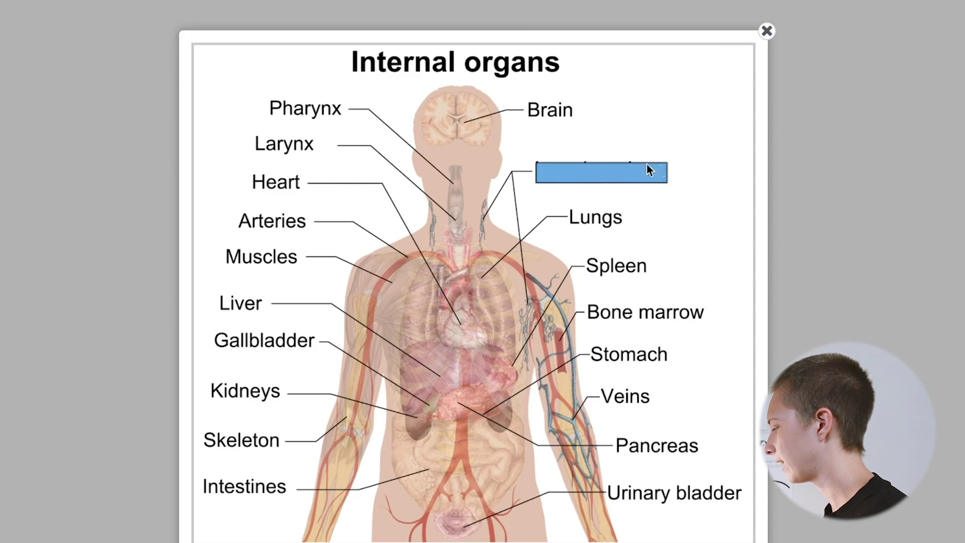
left_click(763, 31)
Step: Reveal the occlusion card's answer, then merge all four masks into a single cloze A
left_click(427, 420)
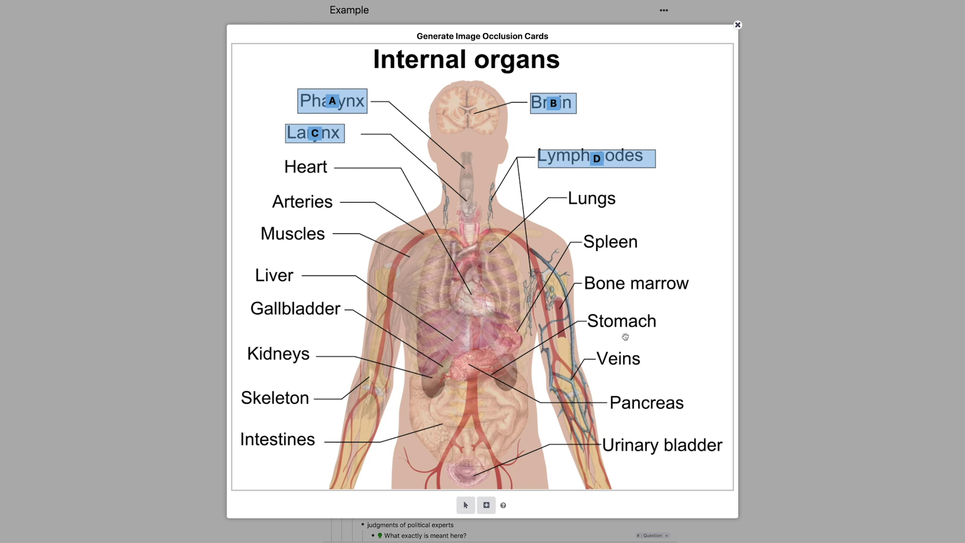
left_click(571, 159)
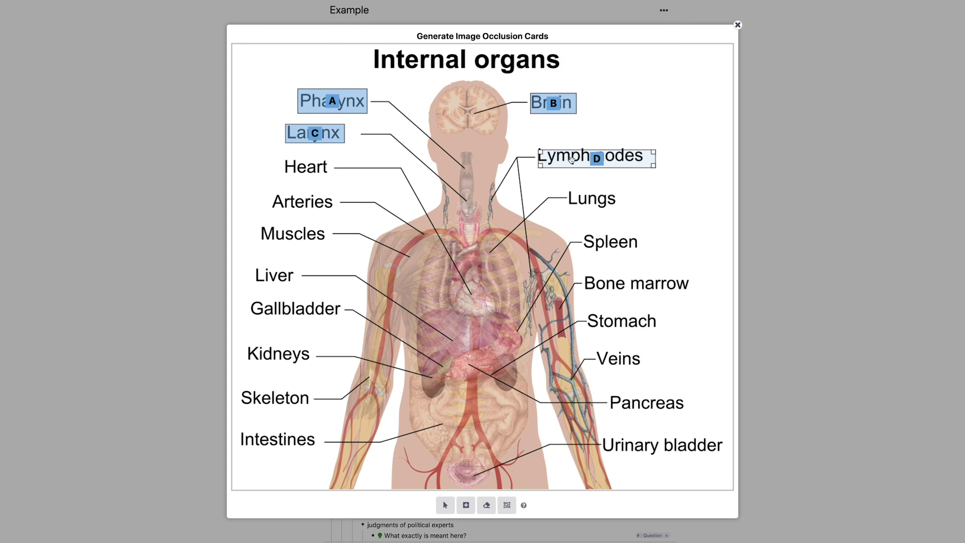
left_click(507, 506)
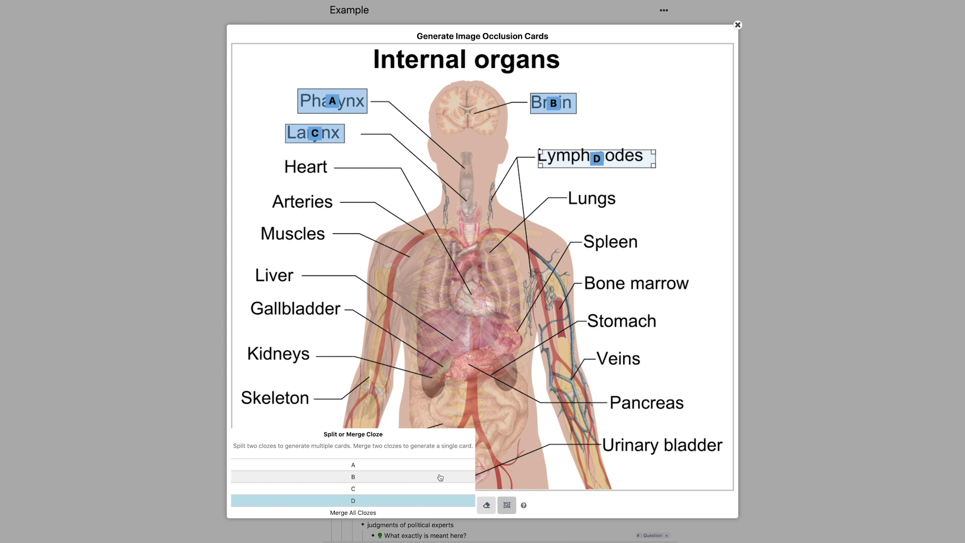
left_click(451, 512)
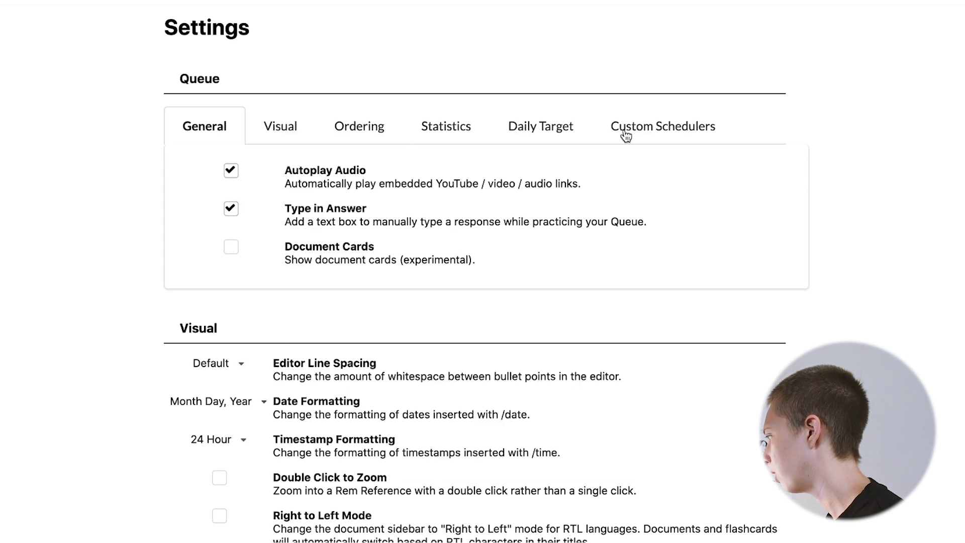
Step: Show the Custom Schedulers settings with more scheduling interval examples
left_click(634, 132)
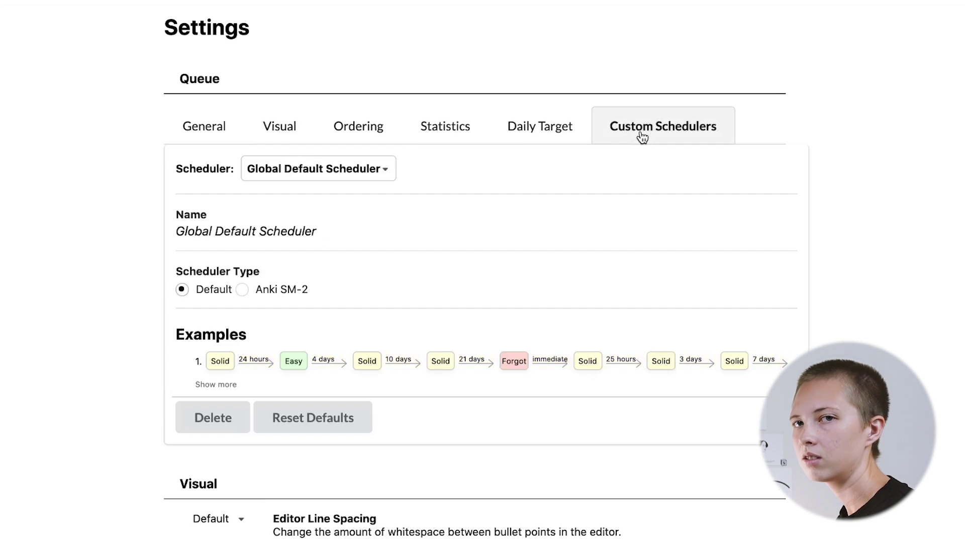
left_click(216, 384)
scroll(220, 171, "down", 3)
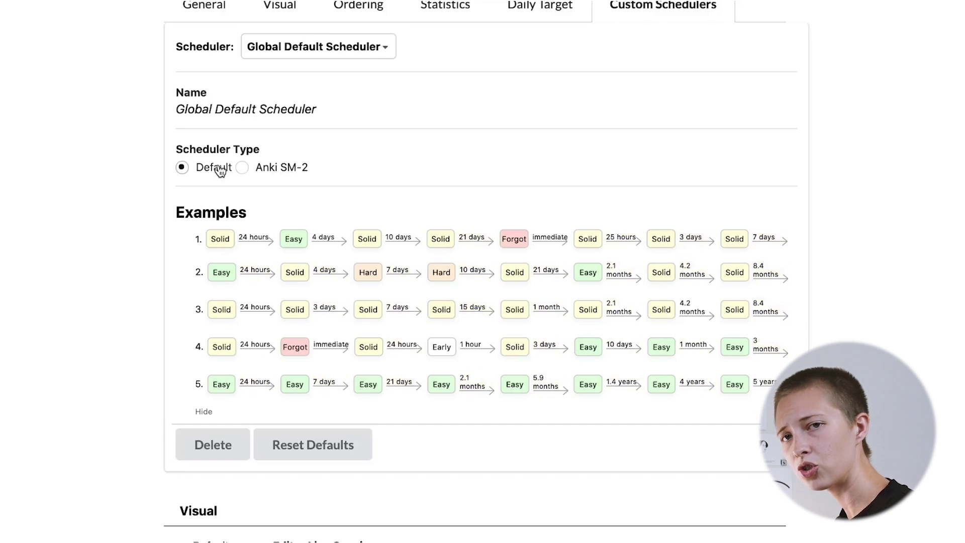
Step: Switch the scheduler type to Anki SM-2, review it, then back to Default
left_click(297, 171)
scroll(297, 171, "down", 10)
scroll(297, 171, "up", 5)
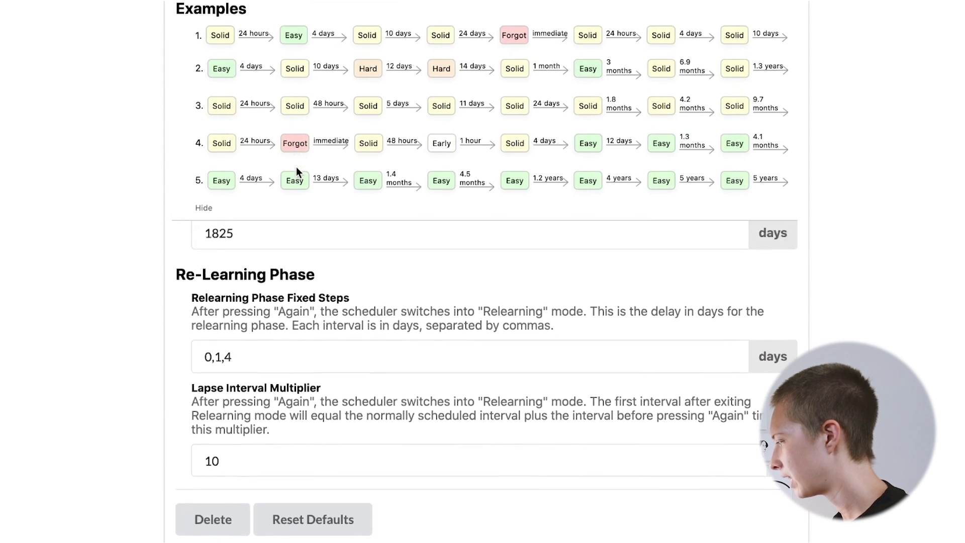
scroll(297, 168, "up", 10)
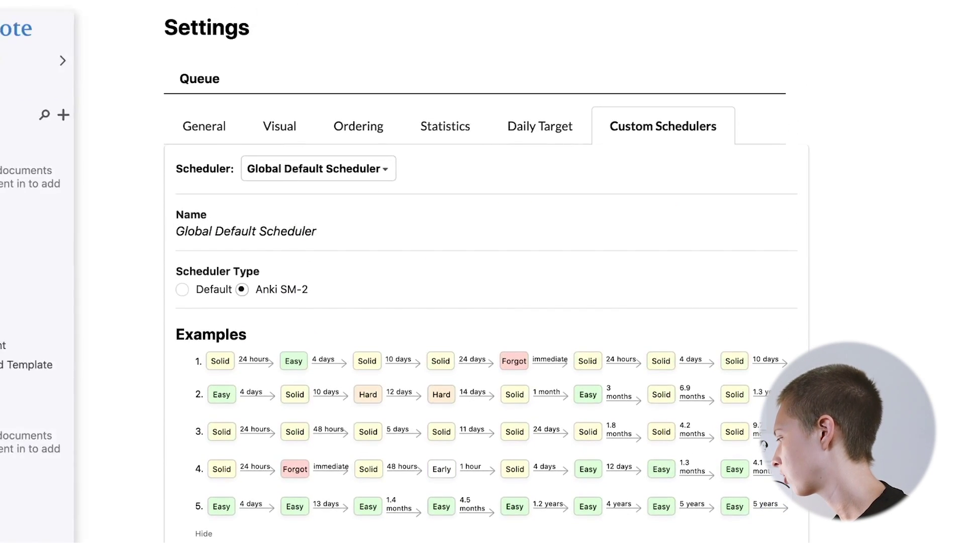
scroll(68, 443, "down", 3)
scroll(64, 442, "down", 2)
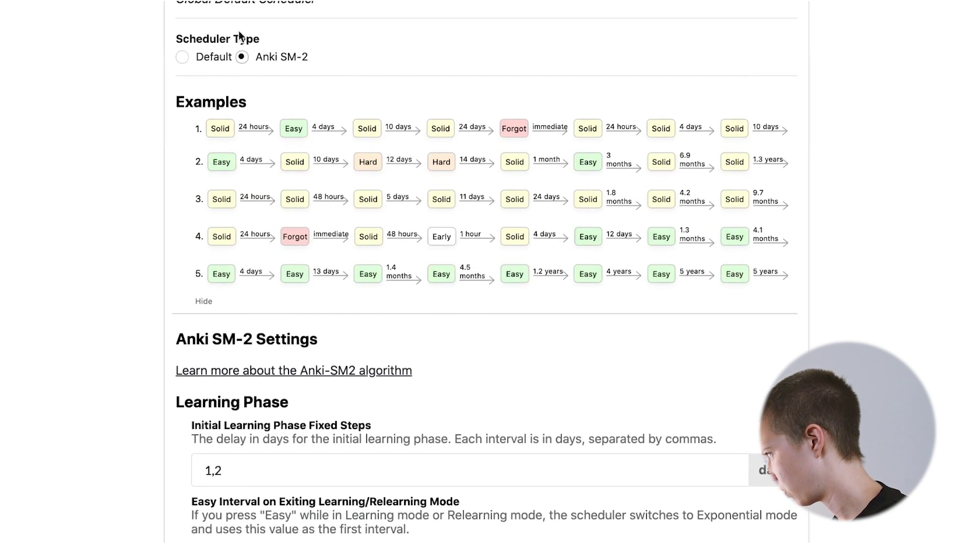
left_click(183, 58)
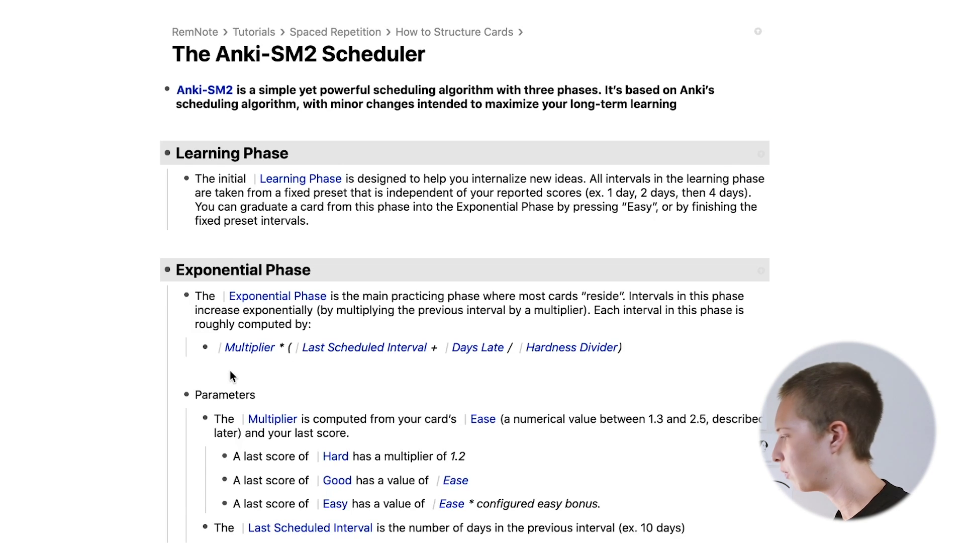
Step: Scroll to the Experimental settings and uncheck the Queue Pomodoro timer
scroll(231, 370, "down", 5)
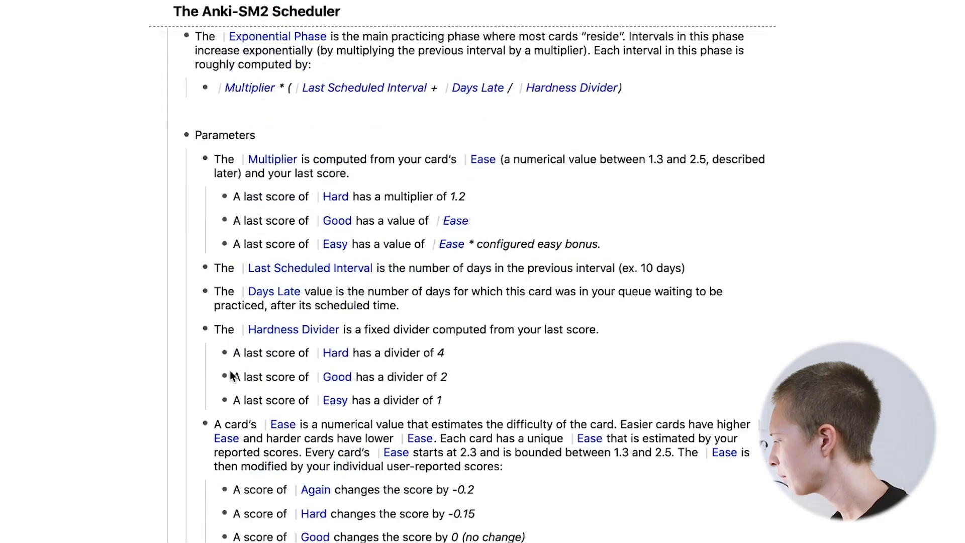
scroll(299, 352, "up", 4)
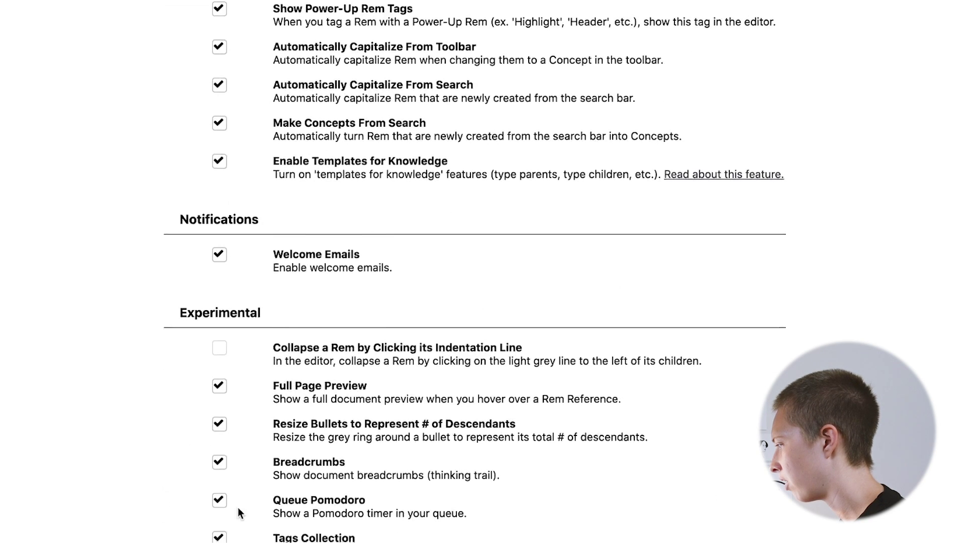
scroll(242, 513, "down", 3)
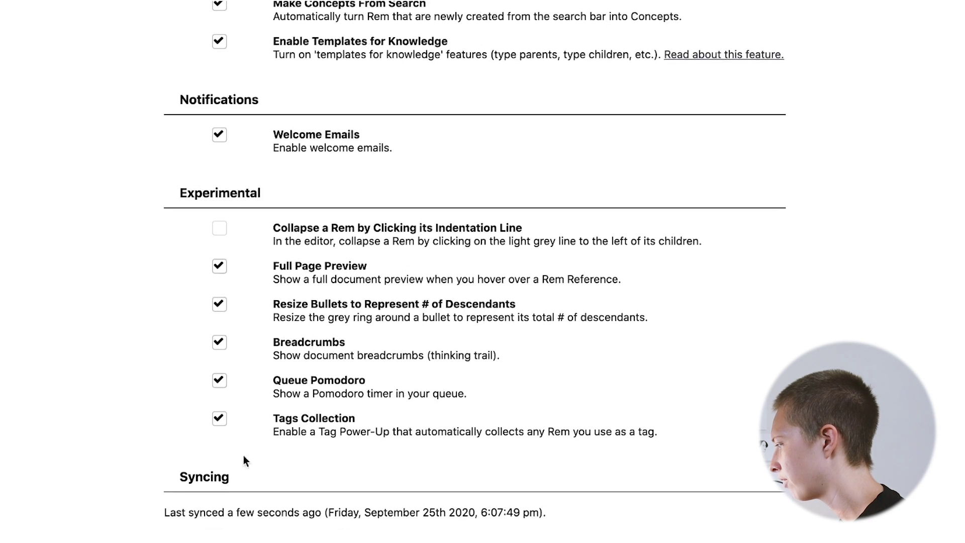
left_click(221, 383)
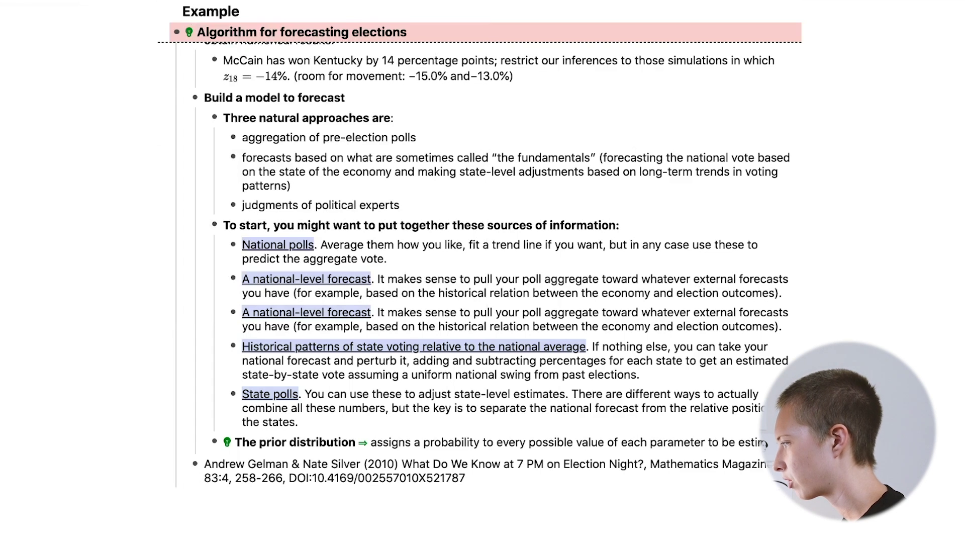
Step: Search documents for 'Auto' and open the Automatically Add Template document
mouse_move(85, 418)
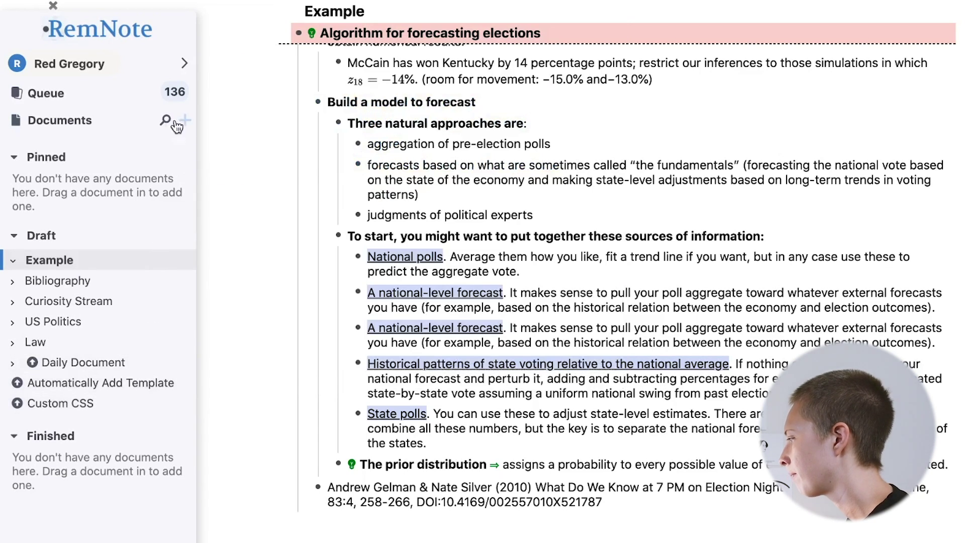
left_click(167, 121)
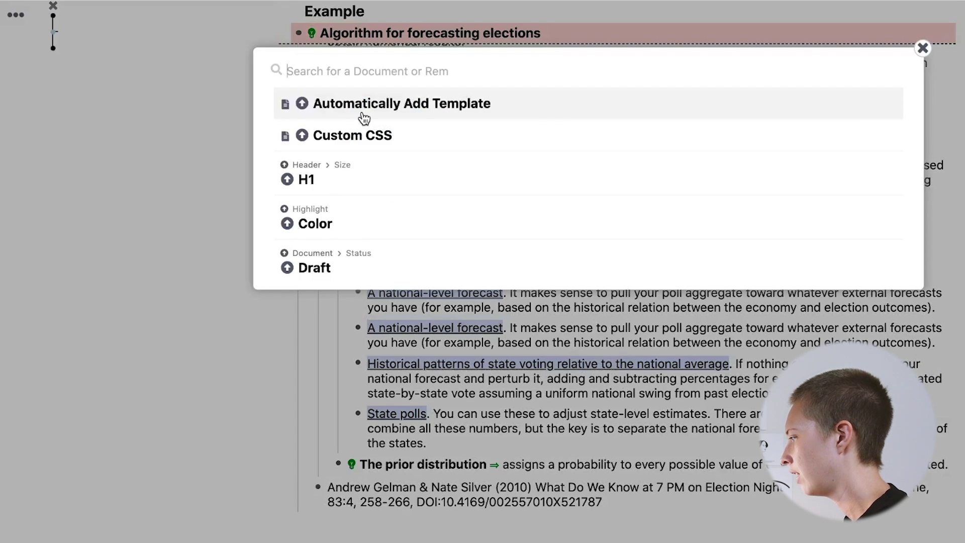
type("Auto")
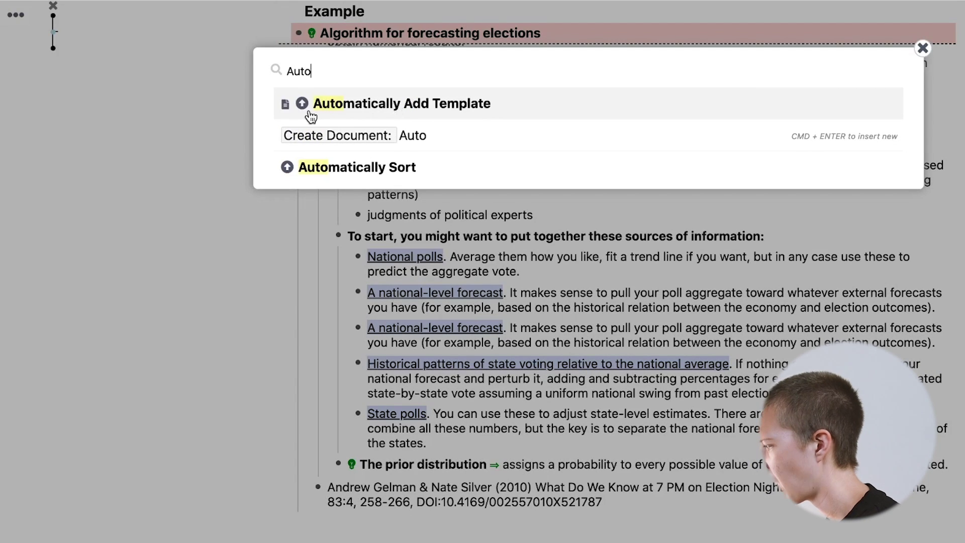
mouse_move(300, 103)
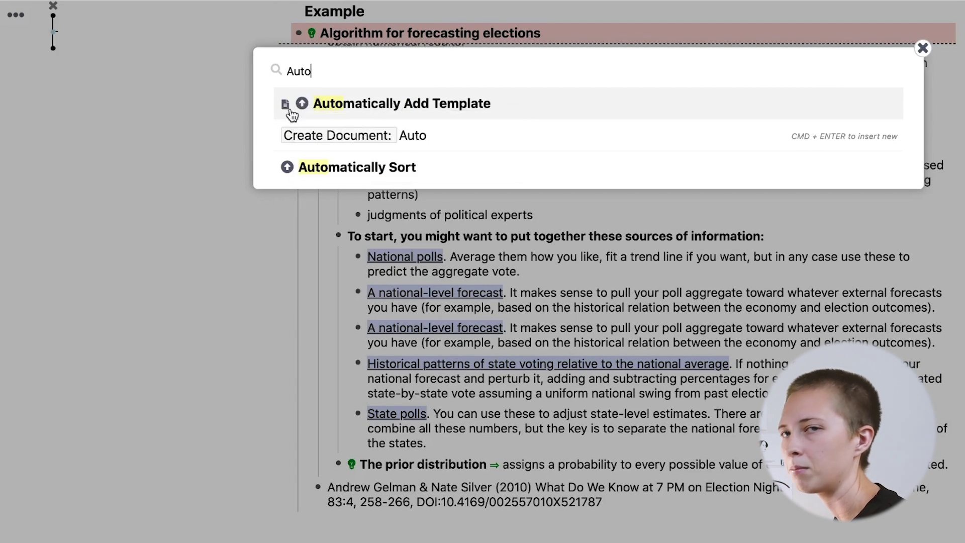
left_click(360, 108)
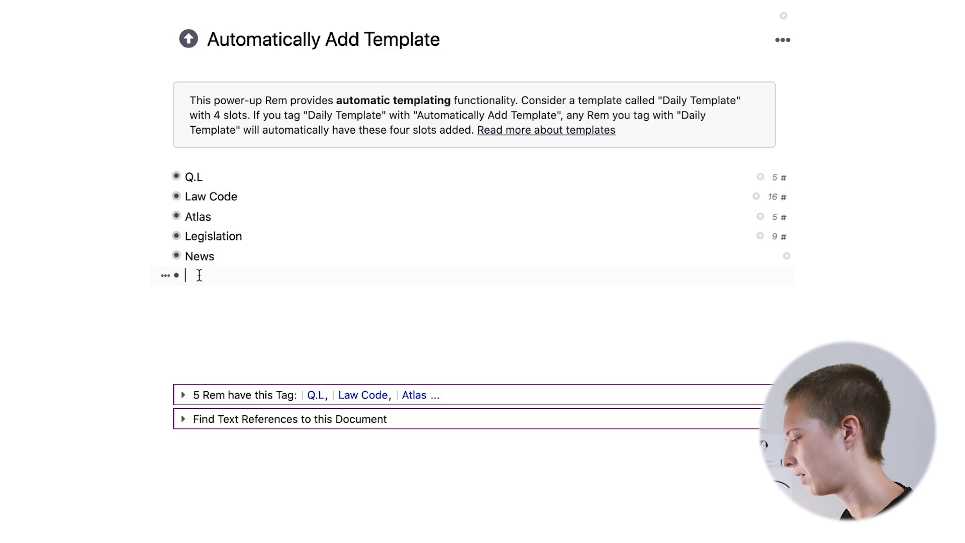
Step: Add a 'Question' rem below News with an indented empty child bullet
type("Question")
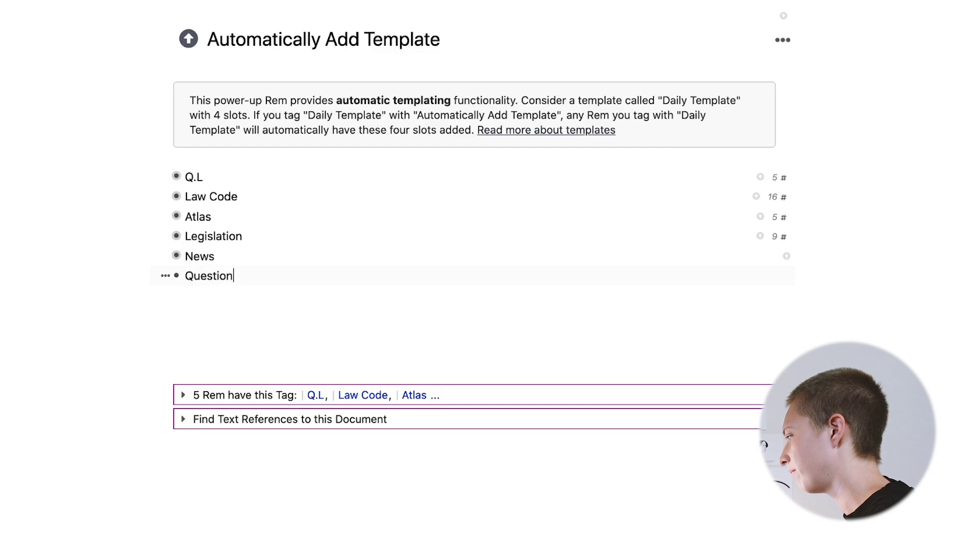
key("Return")
key("Tab")
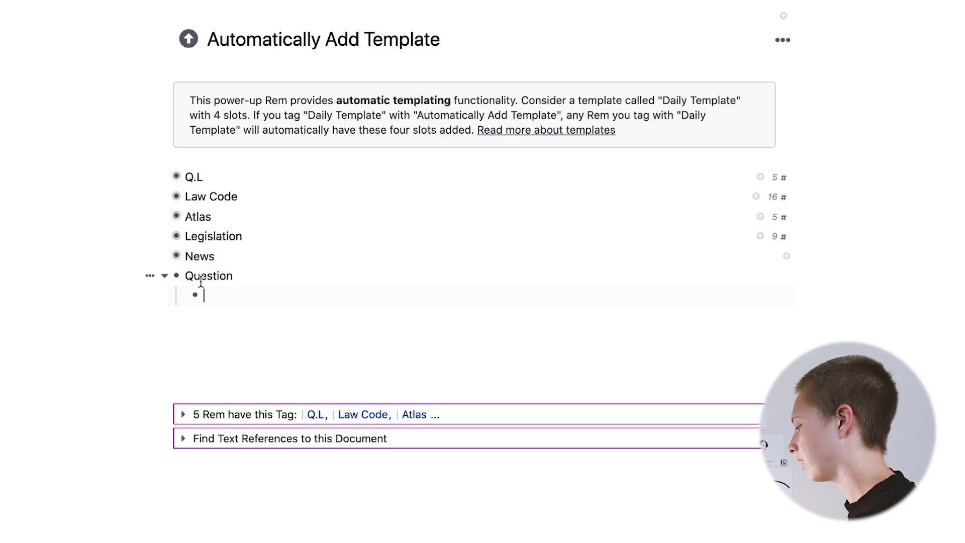
Step: Add 'Presumptive Answer' and 'Len's Answer' children under Question, fixing the typo and colons
type("Presumptiv")
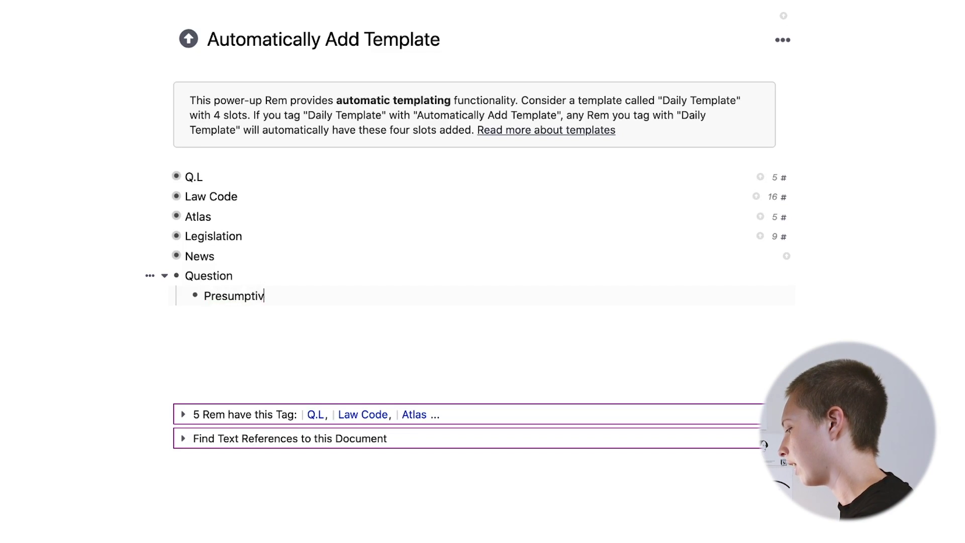
type("e Anser:")
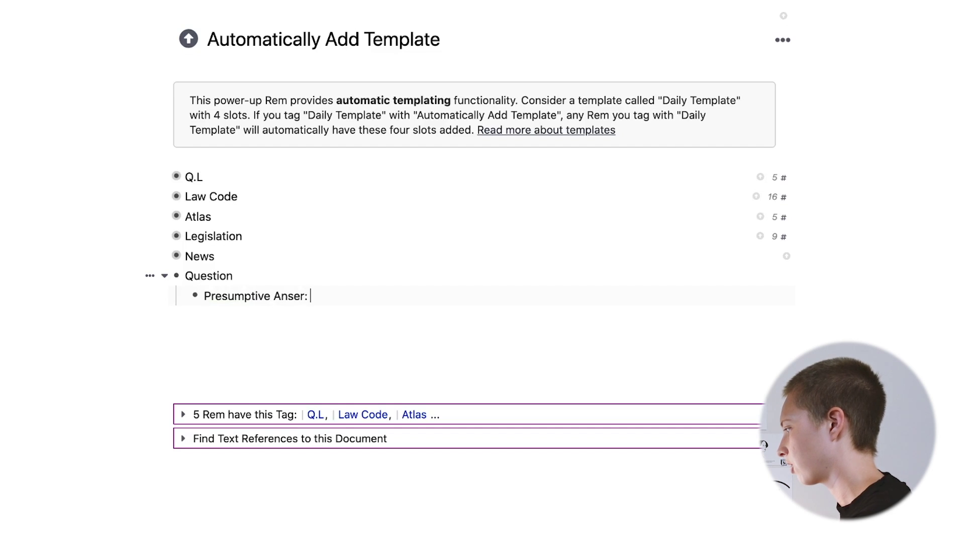
key("BackSpace")
key("BackSpace")
key("BackSpace")
key("BackSpace")
type("wer")
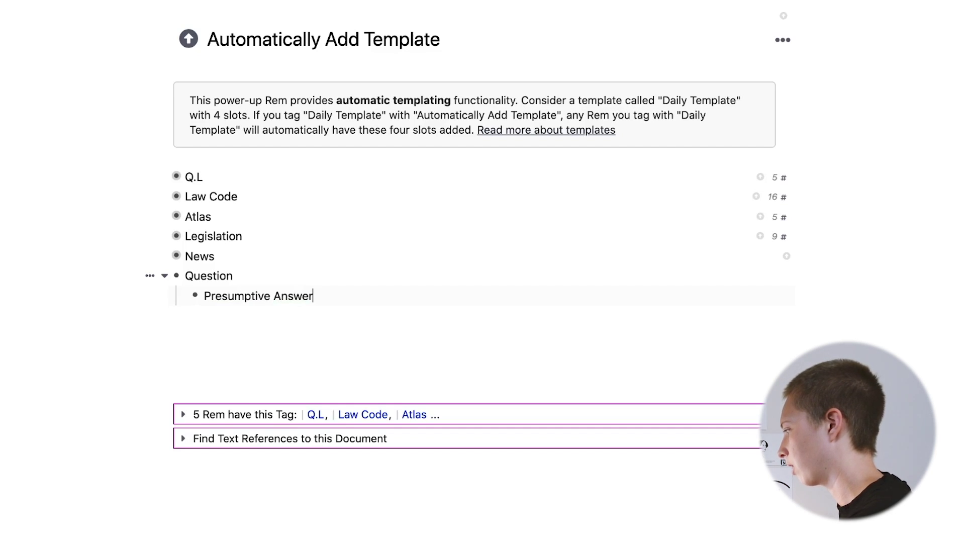
type(":")
key("Return")
type("Le")
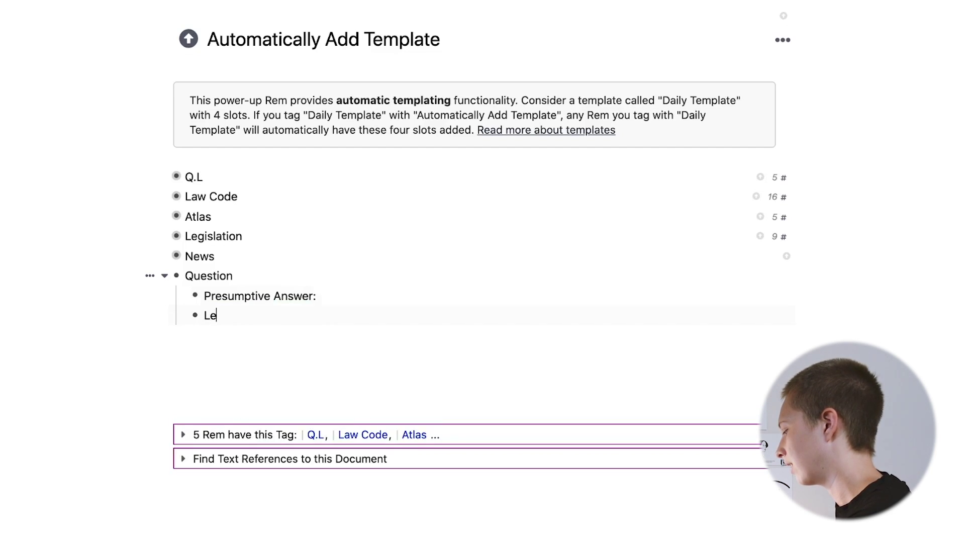
type("n's Answer:")
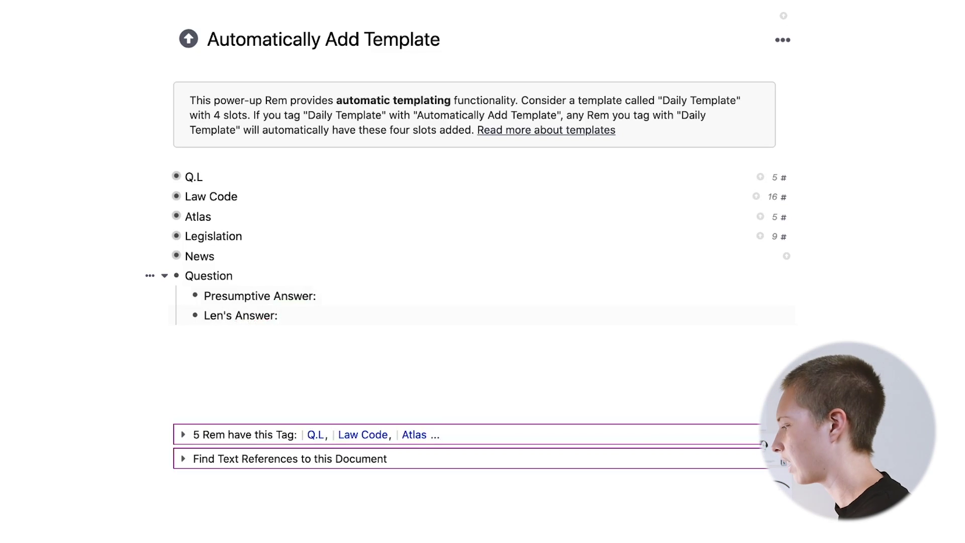
key("BackSpace")
key("BackSpace")
key("Up")
key("BackSpace")
Step: Turn Presumptive Answer and Len's Answer into slots with /slot
type("/")
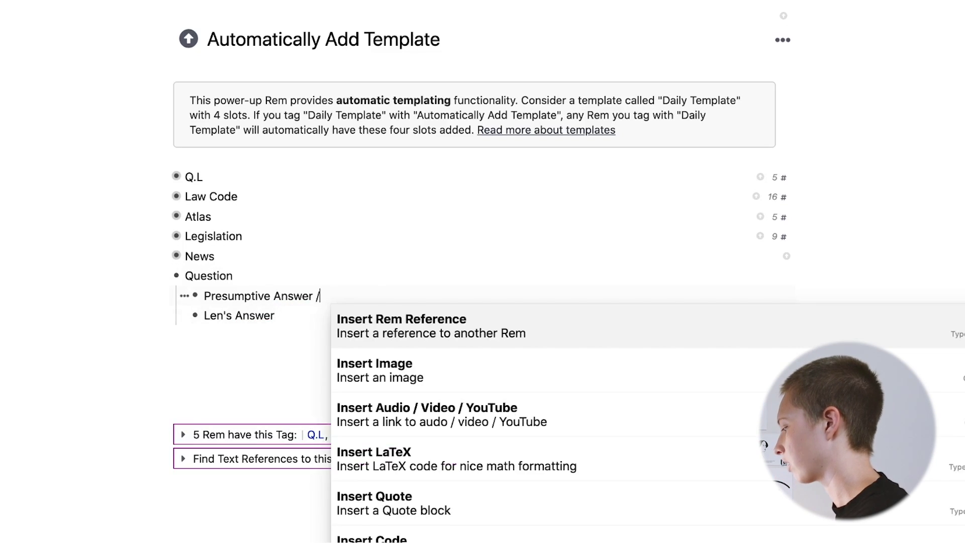
key("BackSpace")
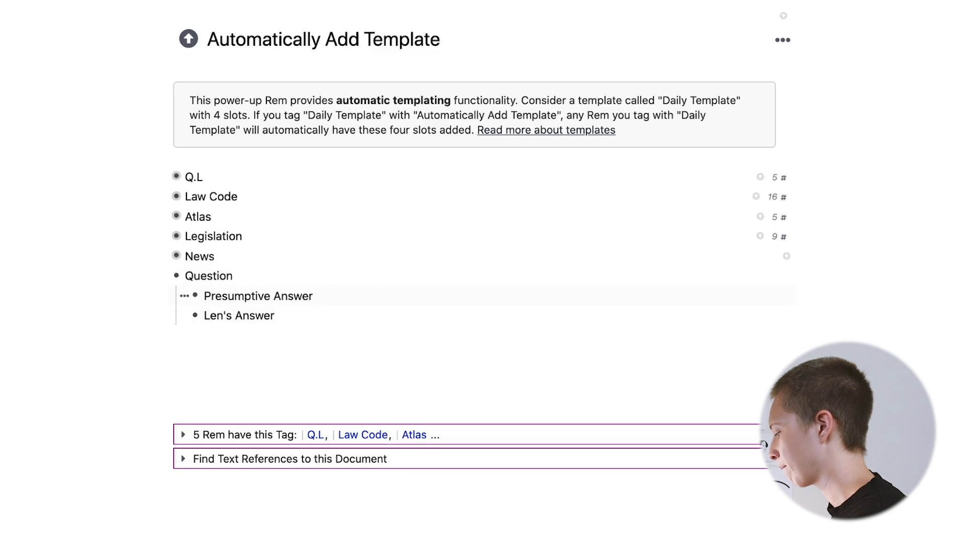
type("/slot")
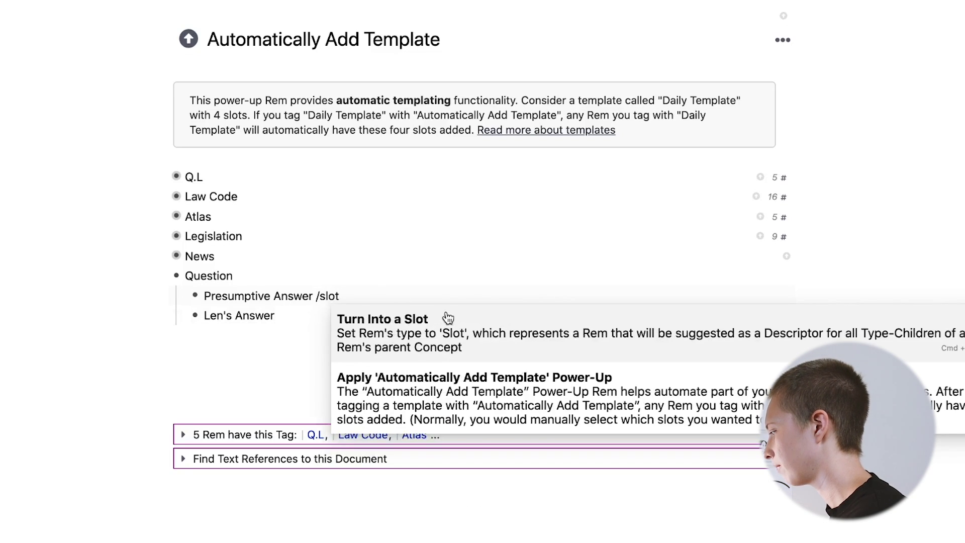
left_click(445, 322)
left_click(307, 315)
type("/")
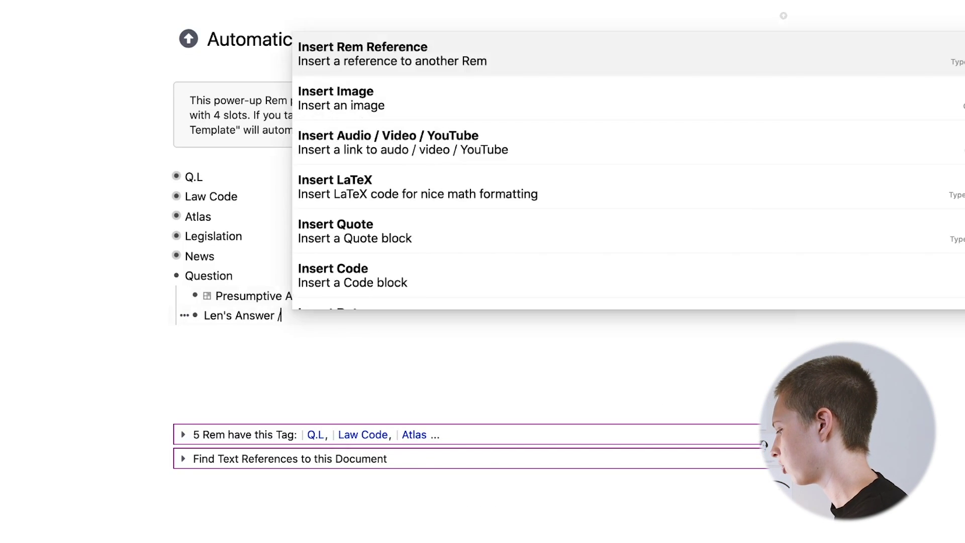
type("slot")
left_click(330, 234)
Step: Collapse the Question template and go to the Example document
left_click(251, 275)
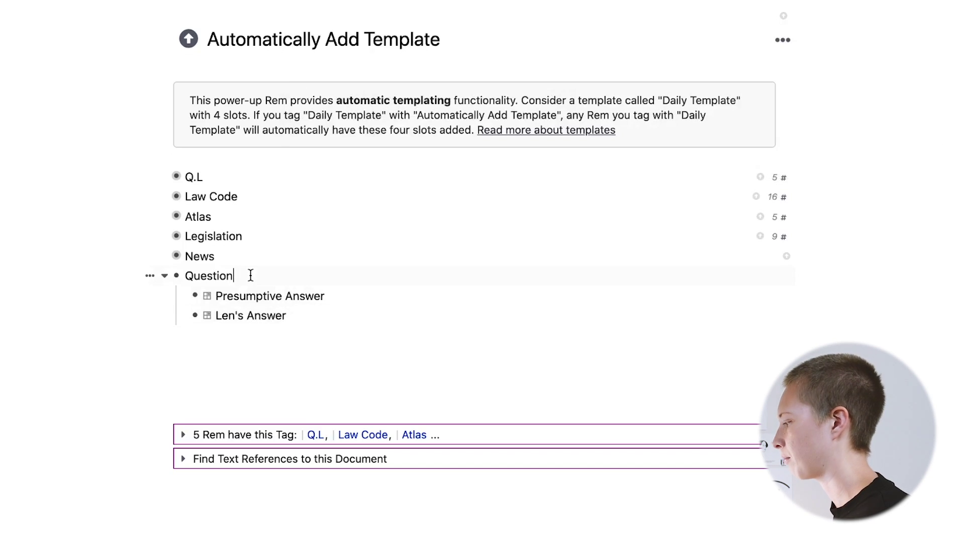
left_click(165, 277)
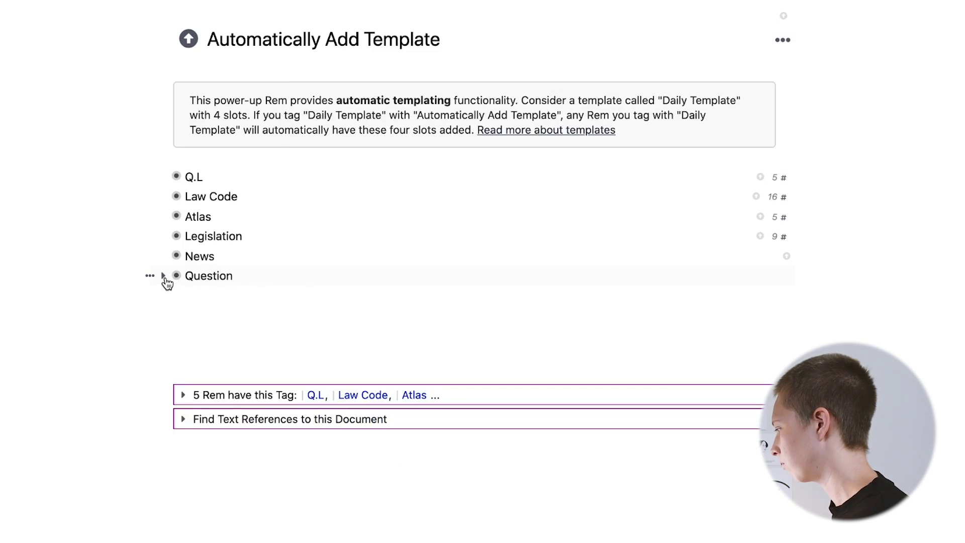
left_click(45, 246)
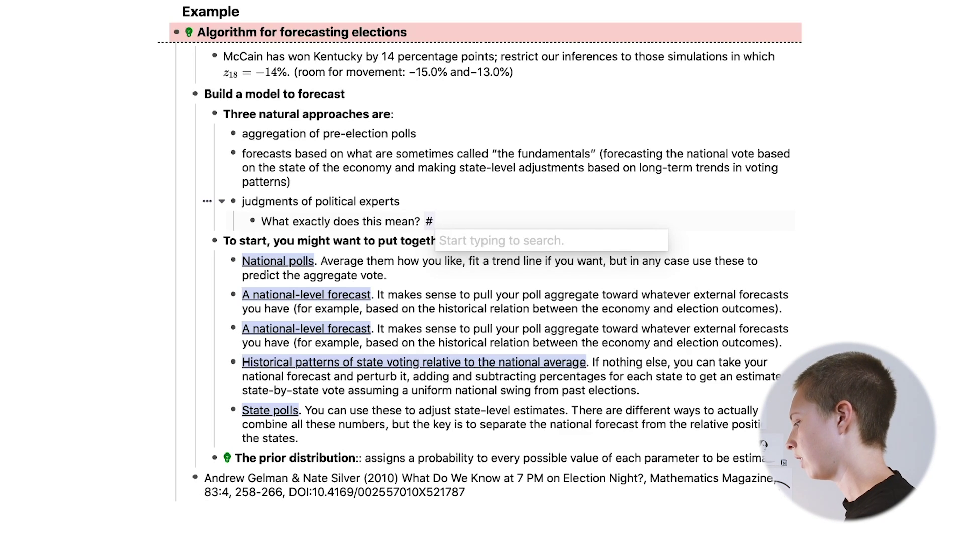
Step: Tag 'What exactly does this mean?' with #Question to add its answer slots
type("Question")
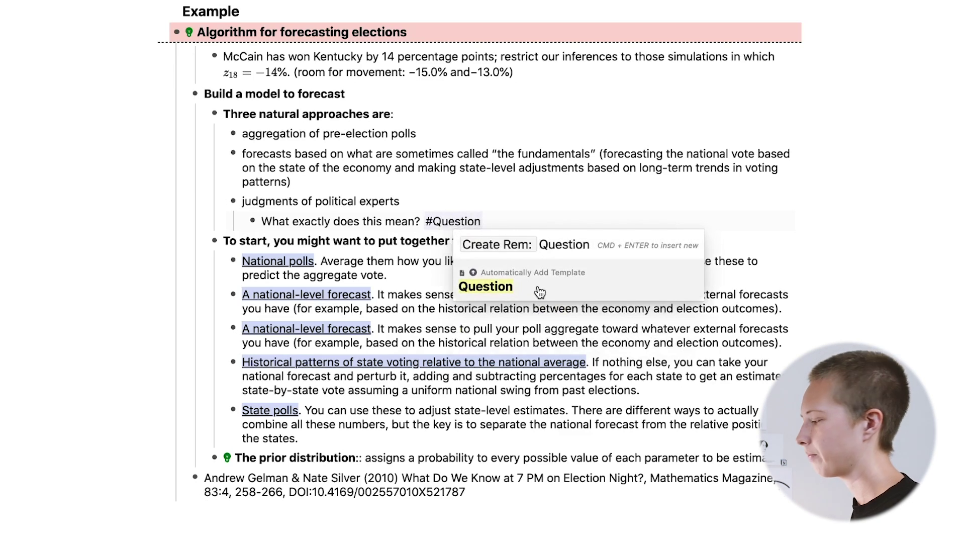
left_click(539, 290)
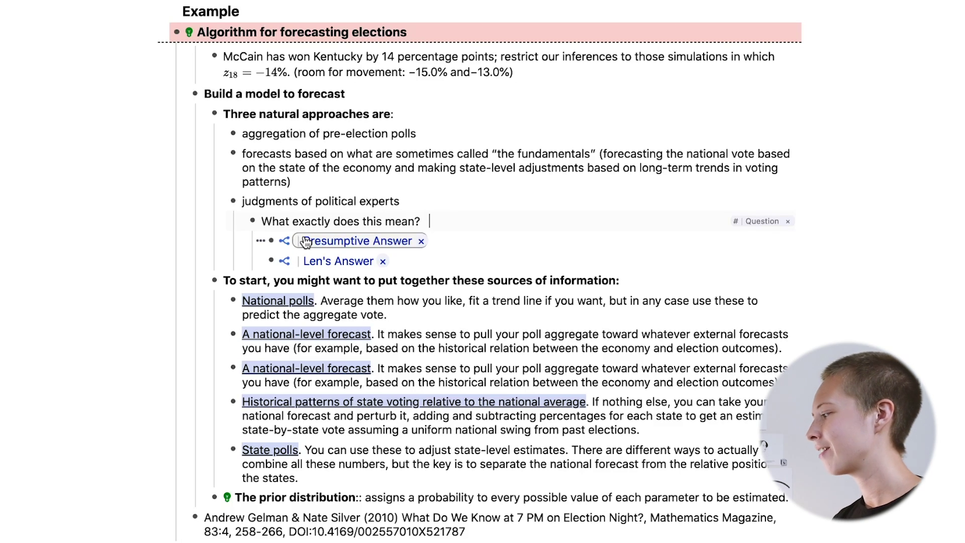
key("super+backslash")
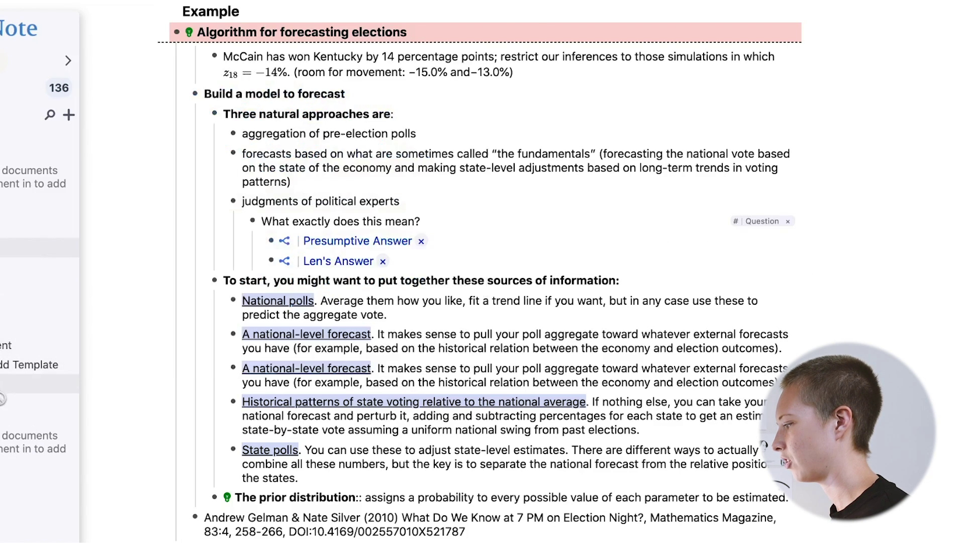
left_click(30, 384)
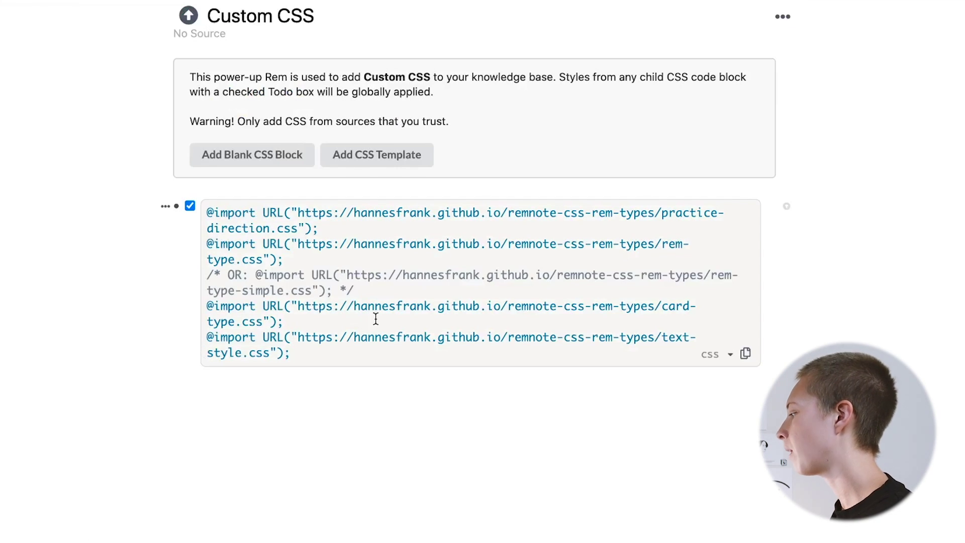
left_click(261, 156)
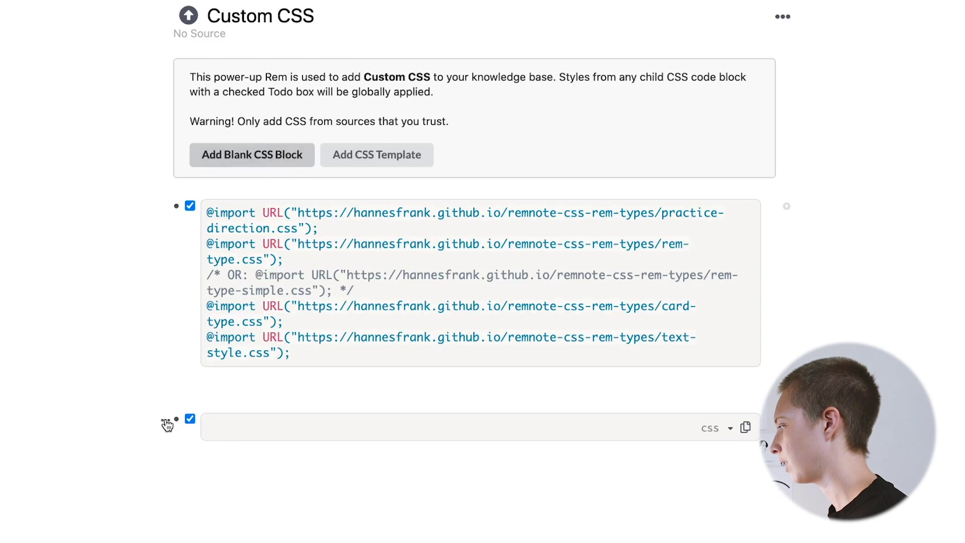
left_click(166, 421)
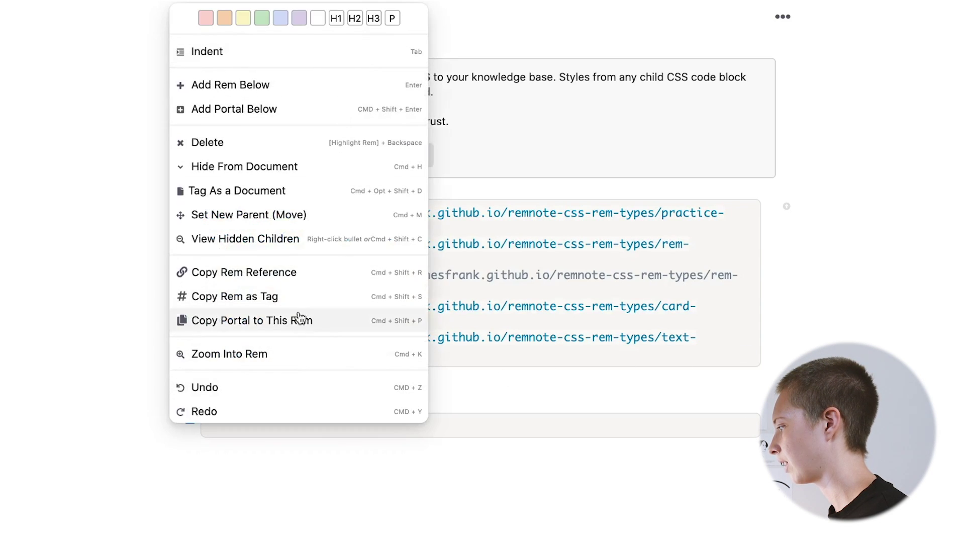
left_click(286, 152)
left_click(347, 154)
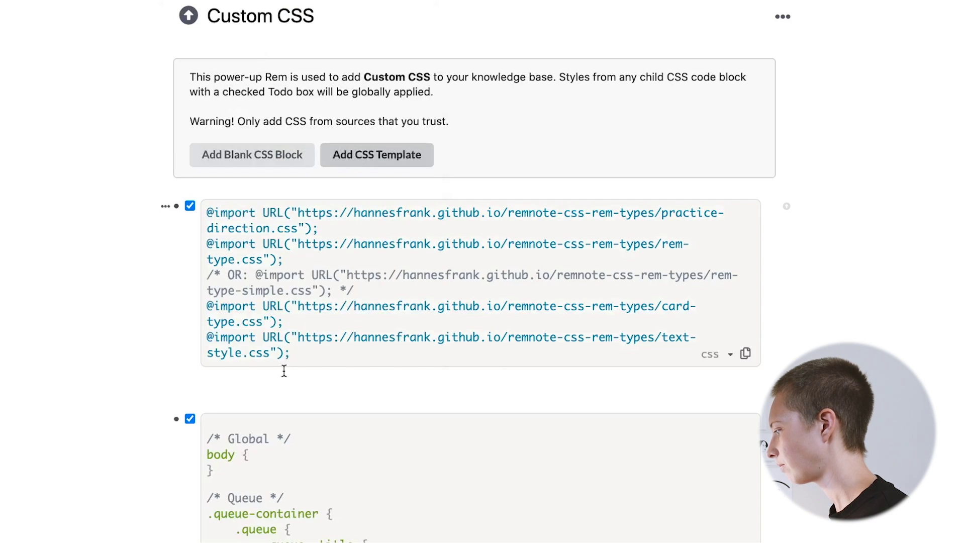
scroll(257, 498, "down", 3)
scroll(258, 498, "down", 15)
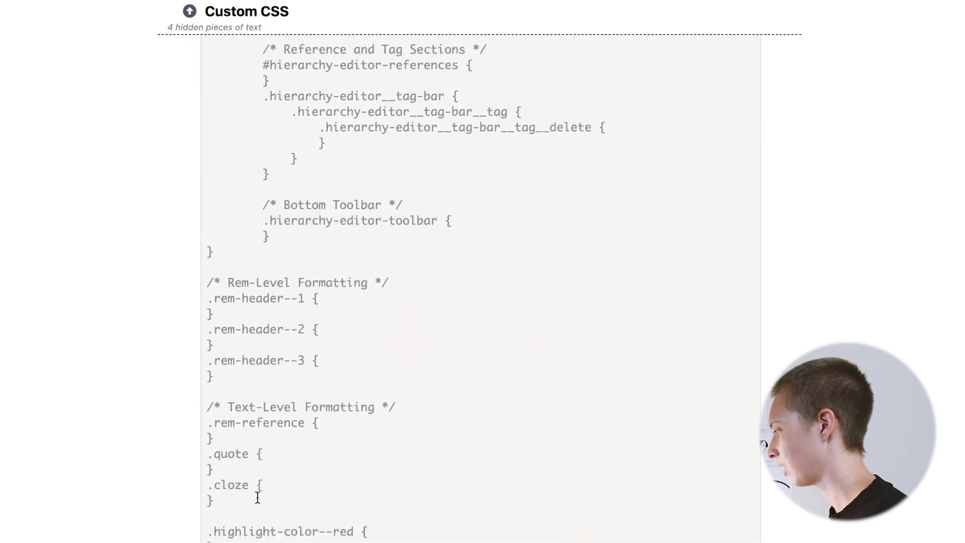
scroll(258, 498, "up", 12)
key("ctrl+z")
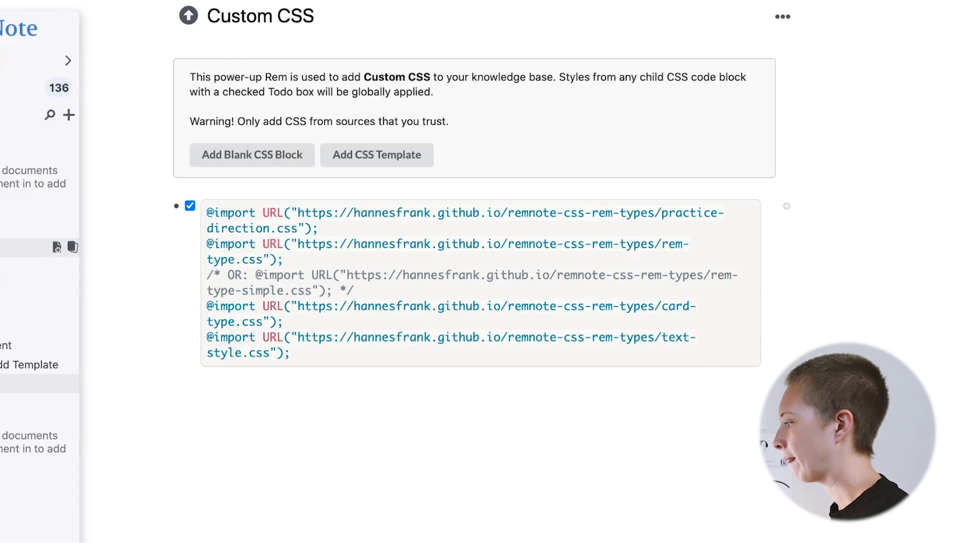
left_click(30, 247)
Step: Click into the Len's Answer slot and bring up the Question tag's card
scroll(590, 281, "down", 6)
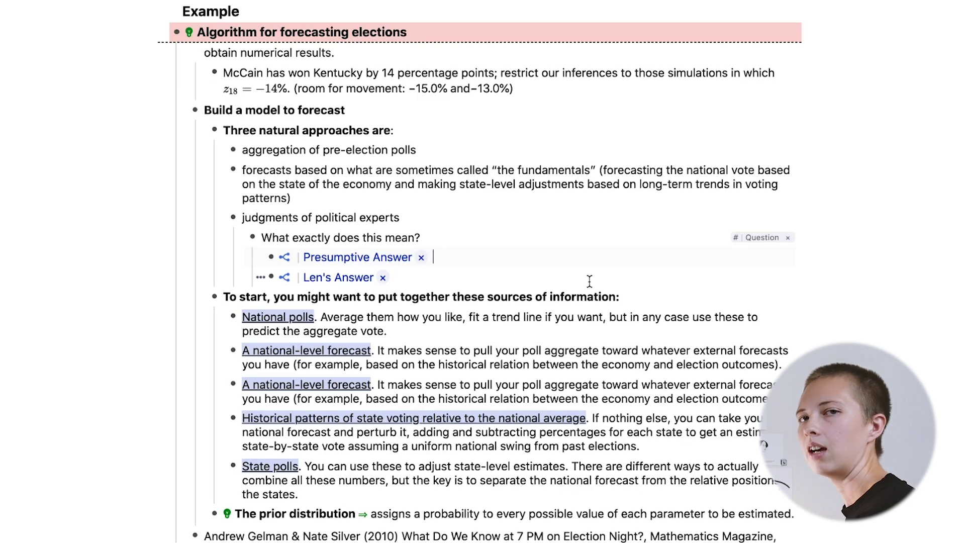
left_click(513, 275)
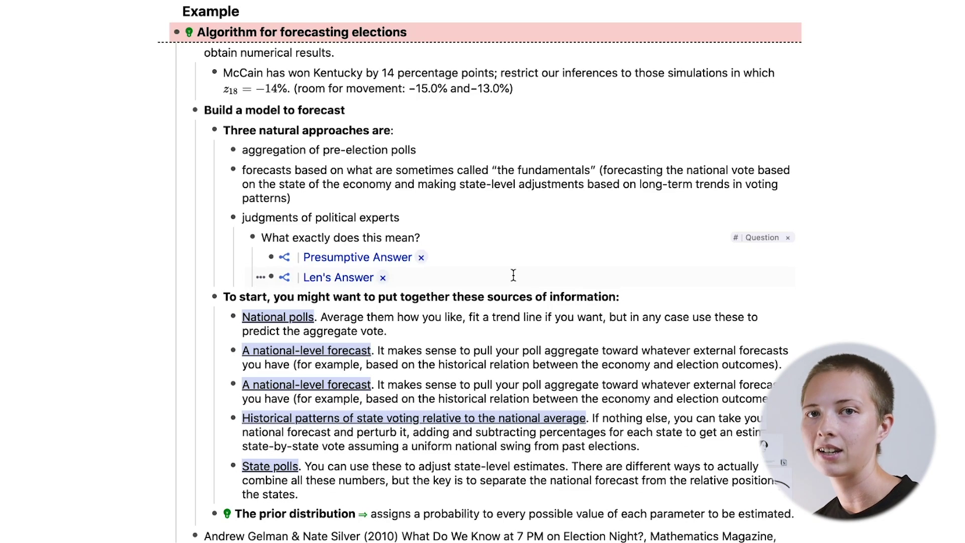
left_click(763, 237)
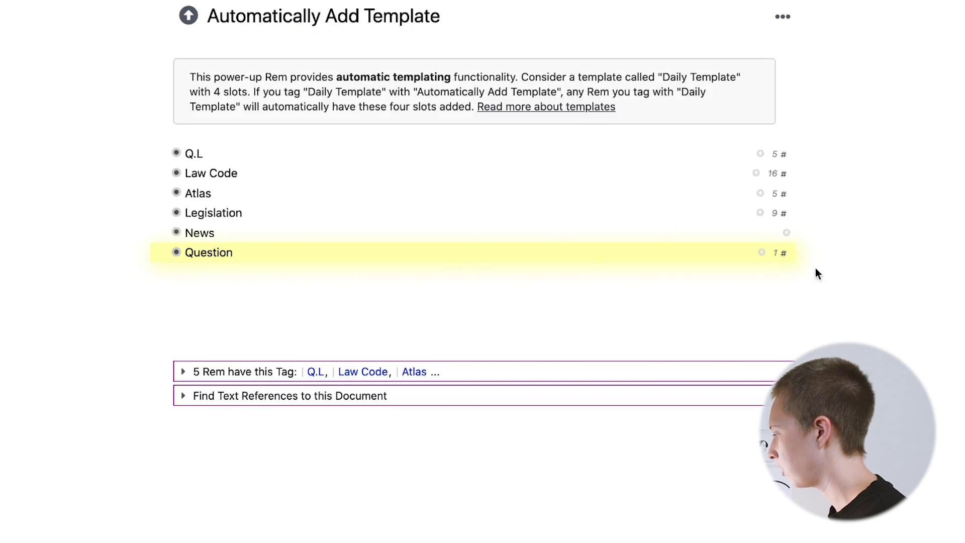
Step: Go to the Automatically Add Template page and expand Question to show its slots
mouse_move(782, 261)
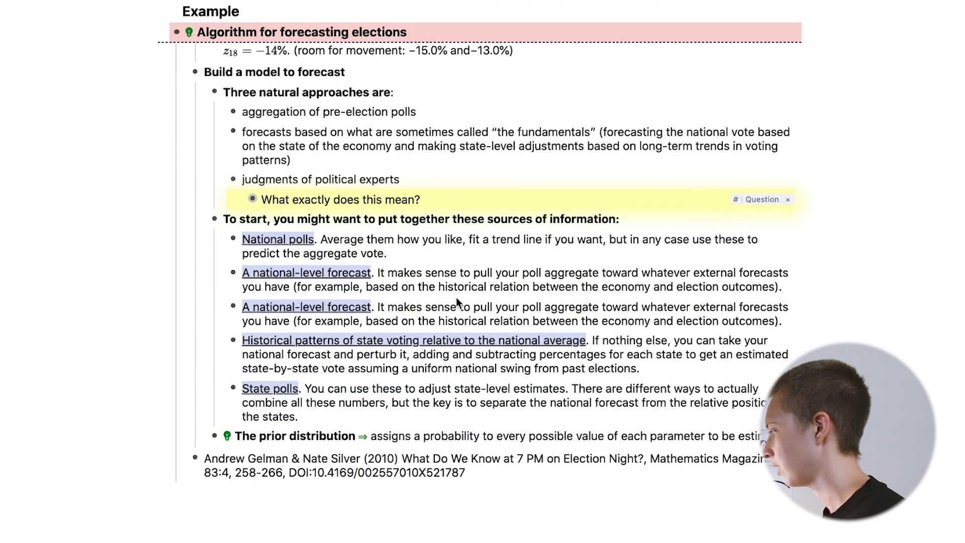
mouse_move(772, 204)
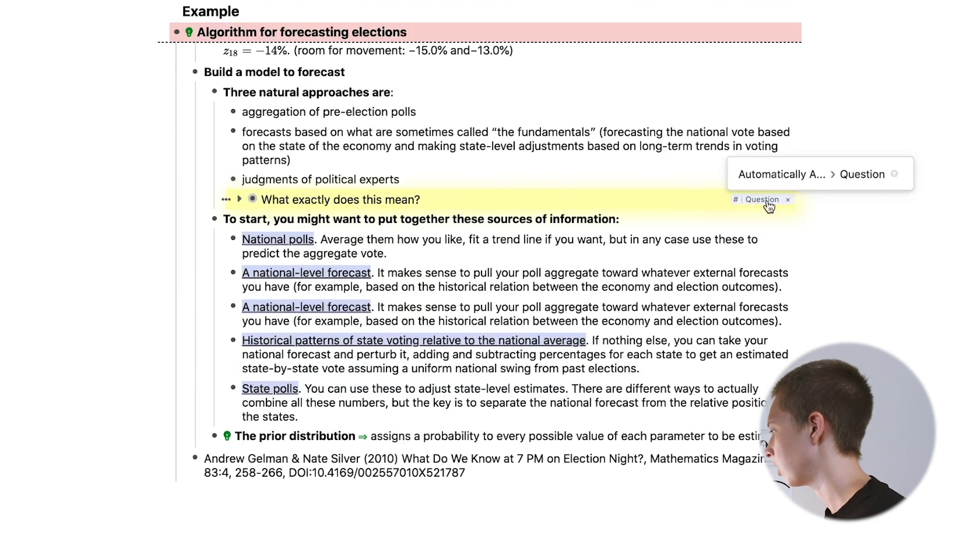
left_click(759, 166)
left_click(164, 253)
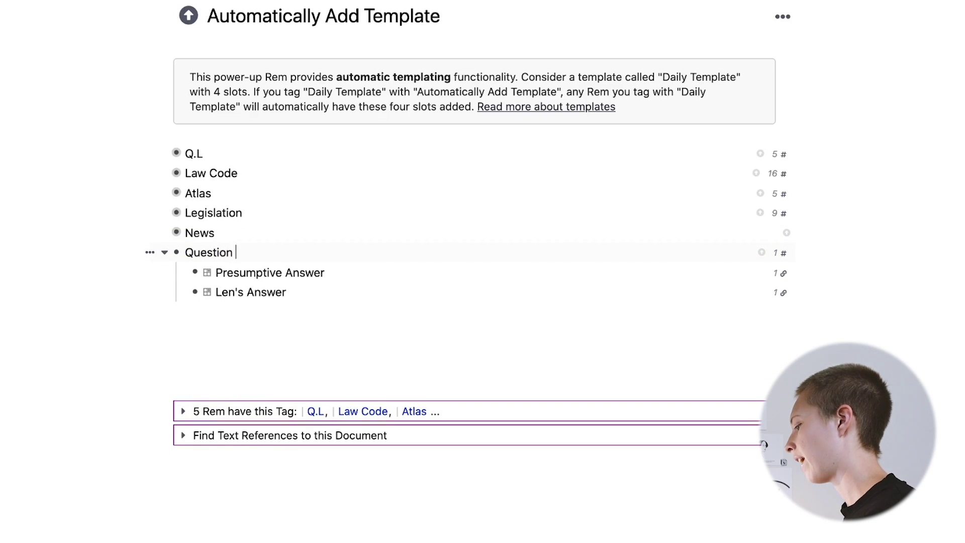
Step: Begin an #Auto tag after the Question template's name
type("#")
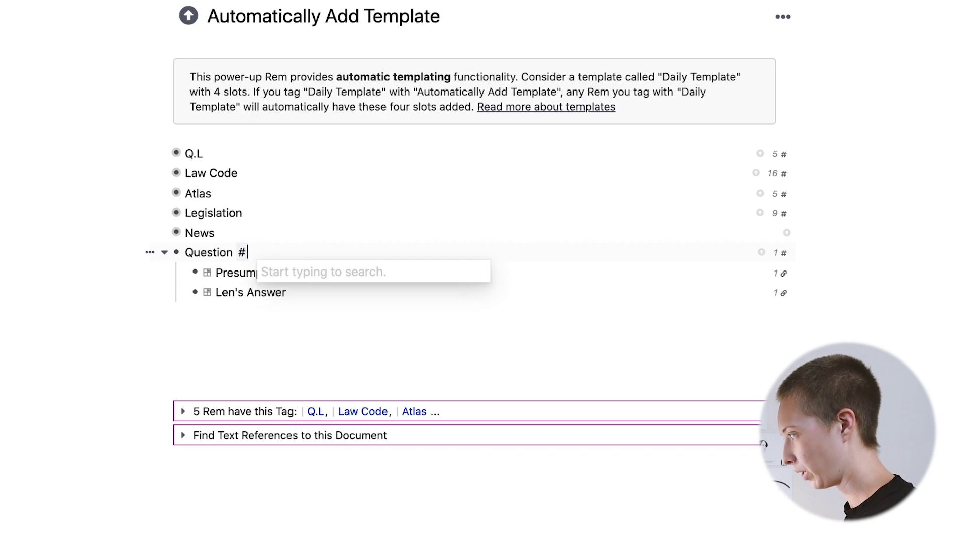
type("Auto")
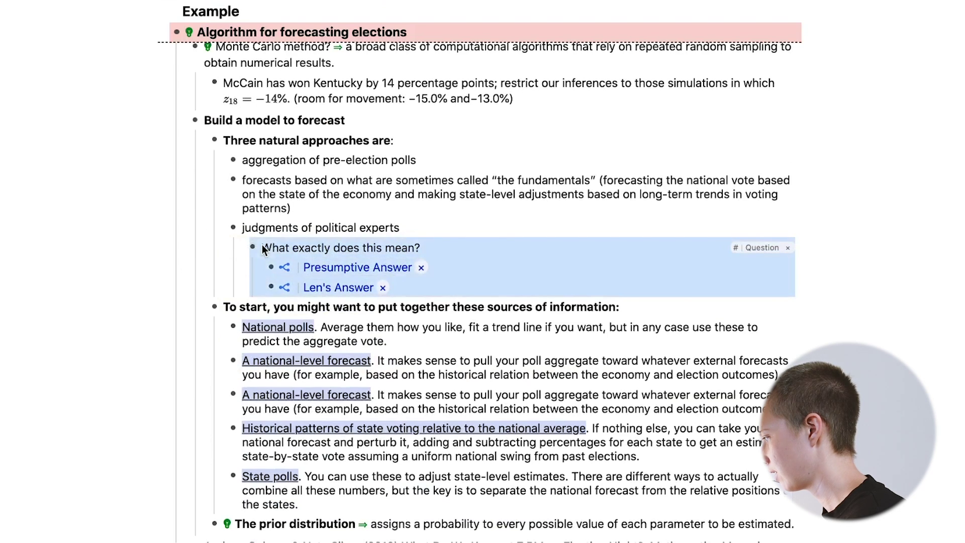
Step: Replace the old question with 'What exactly is meant here?' nested under political experts, tagged Question
key("Delete")
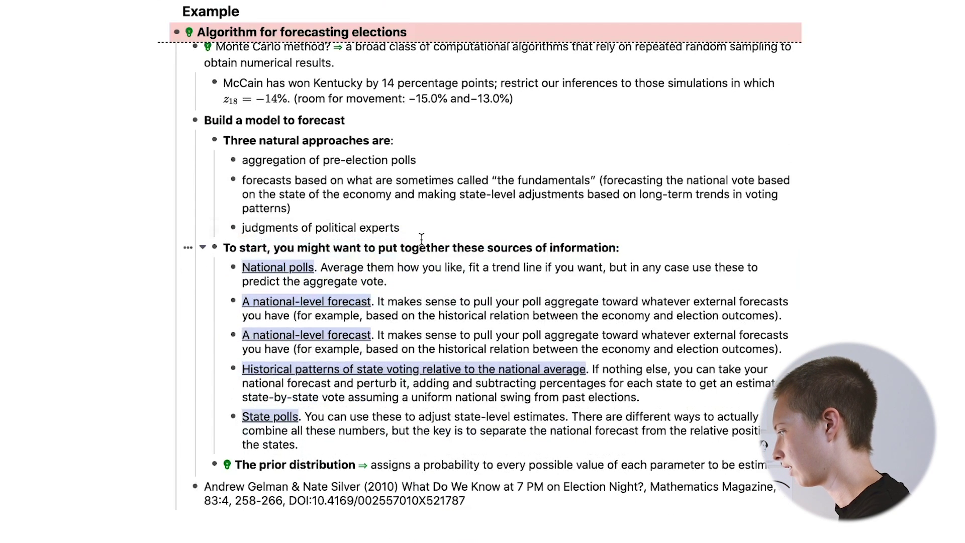
left_click(421, 237)
key("Return")
key("Tab")
type("What exactly is meant here? #")
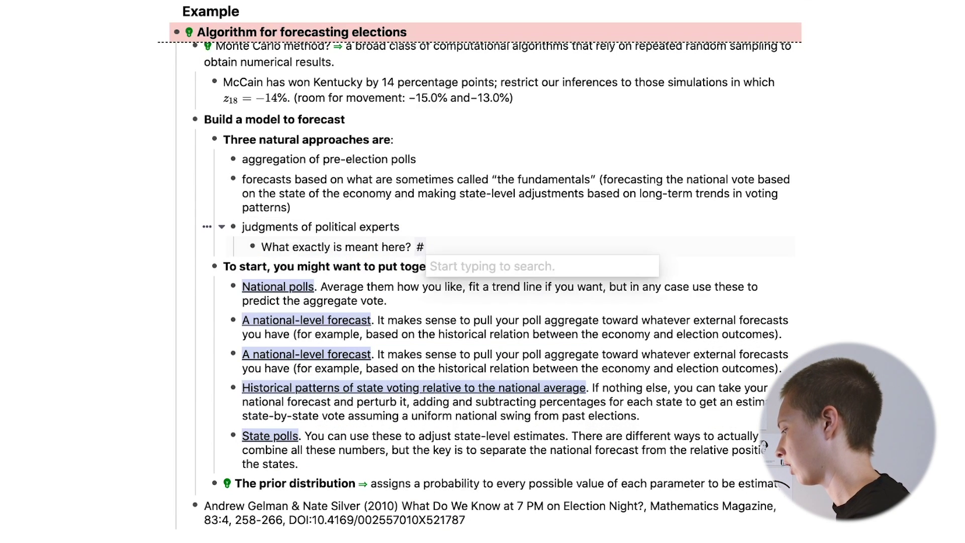
type("Ques")
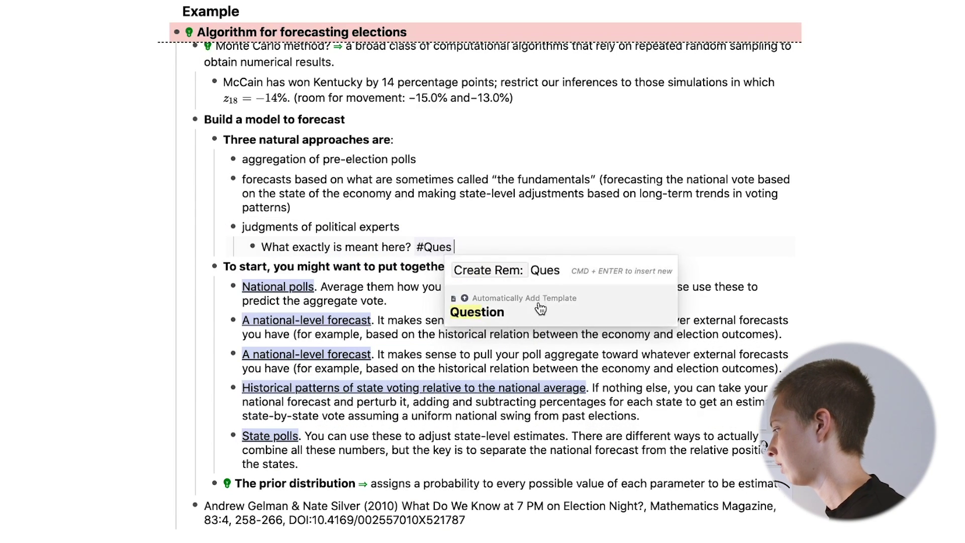
left_click(538, 305)
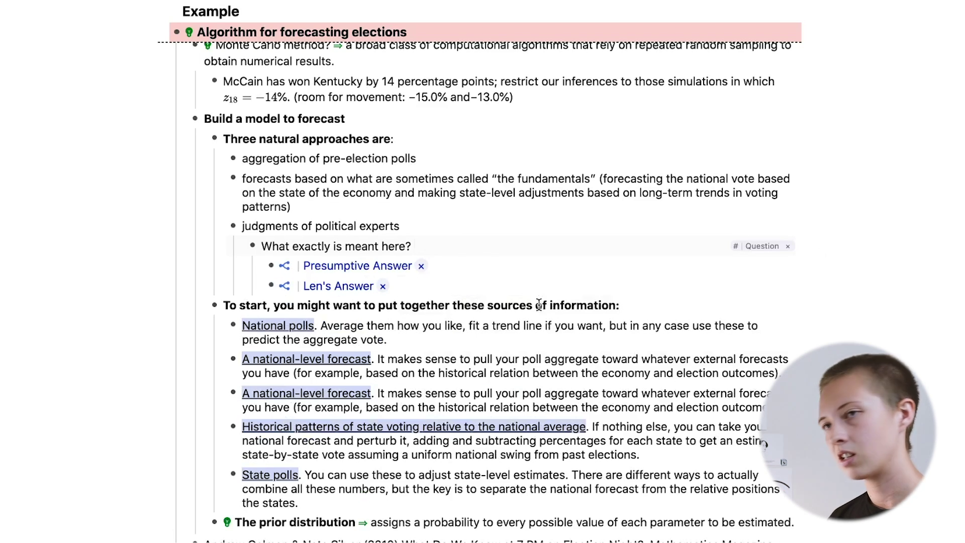
Step: Fill Presumptive Answer with 'What I believe is the answer' and Len's Answer with September 26th, 2020
left_click(425, 265)
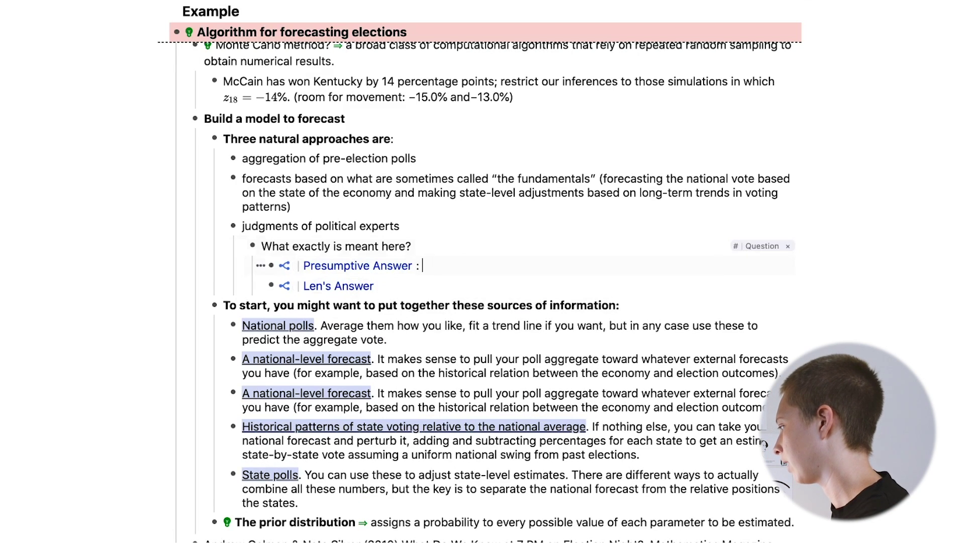
key("BackSpace")
type(": What ")
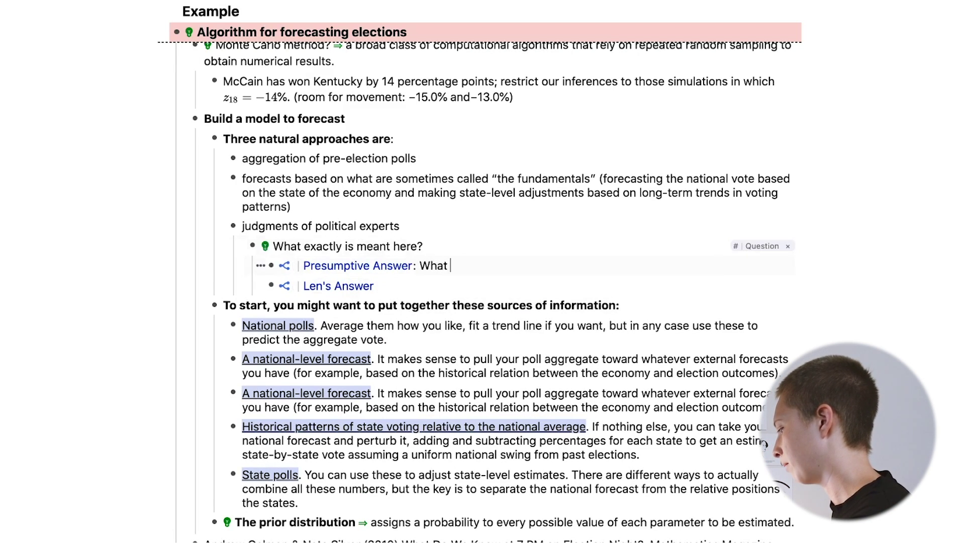
type("I believe is the answer")
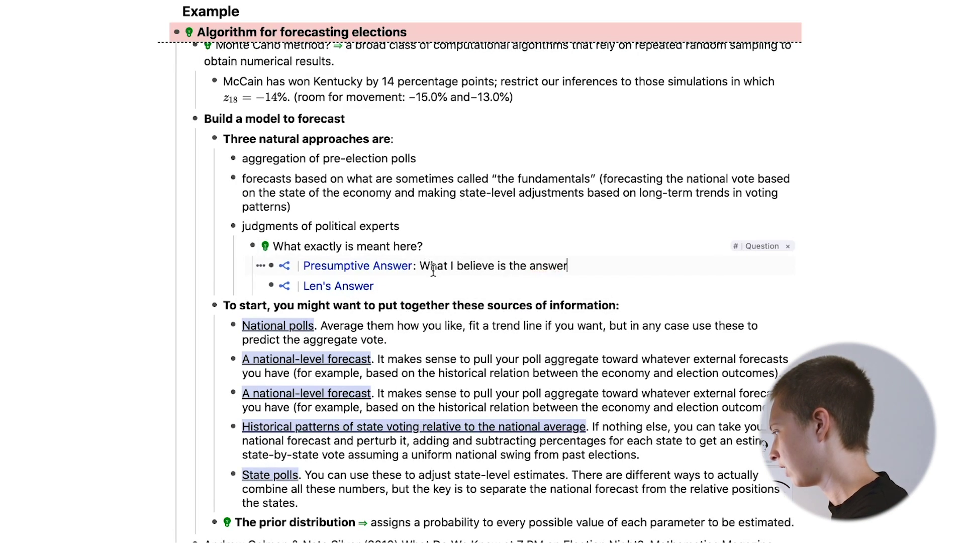
left_click(374, 286)
type(":")
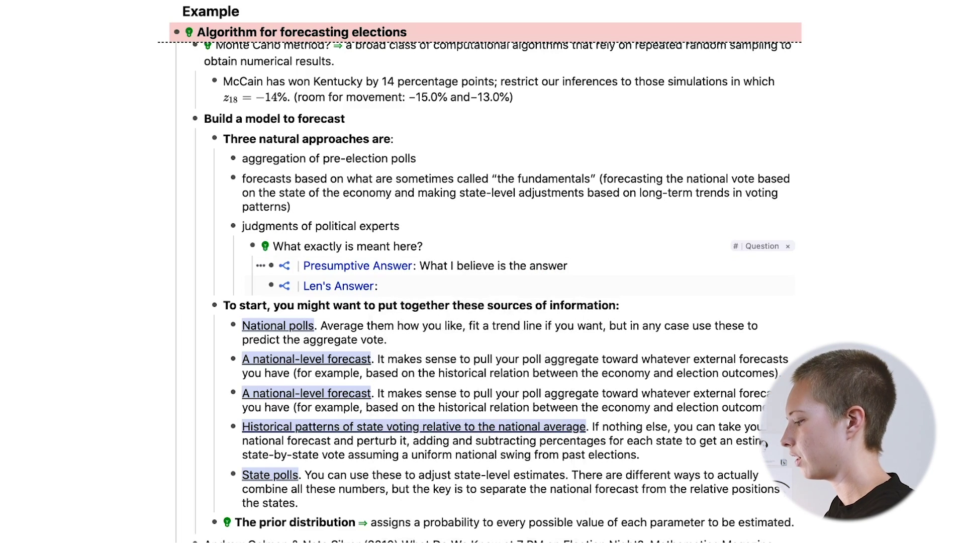
type(" !!")
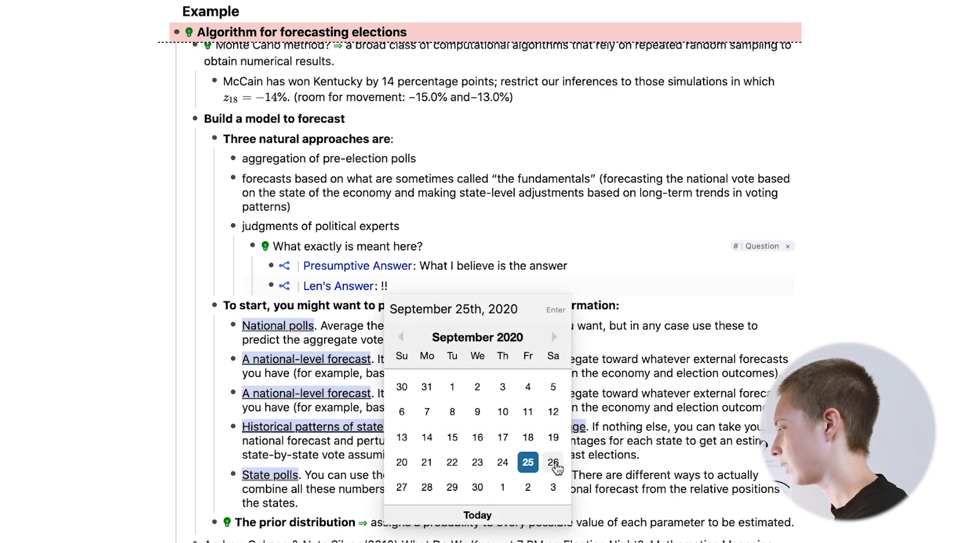
left_click(553, 462)
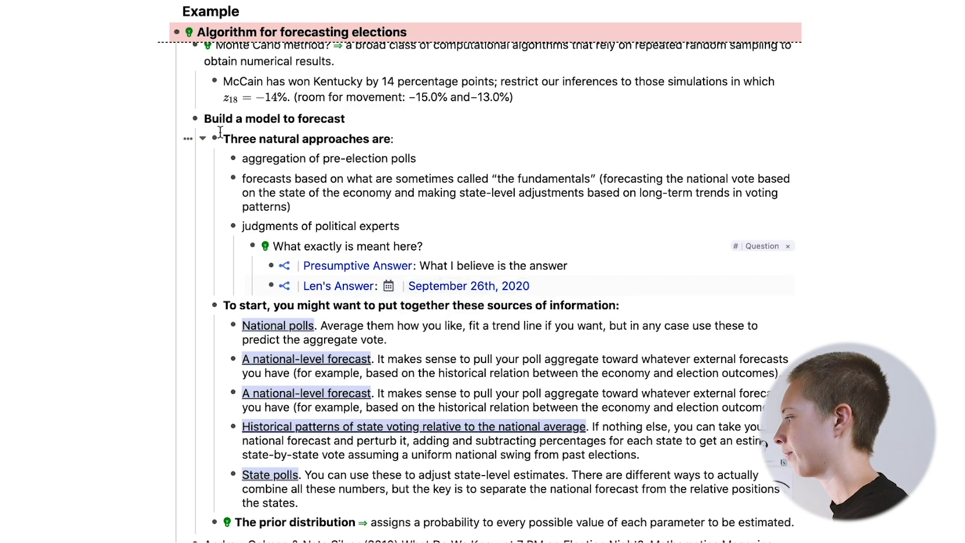
left_click(10, 345)
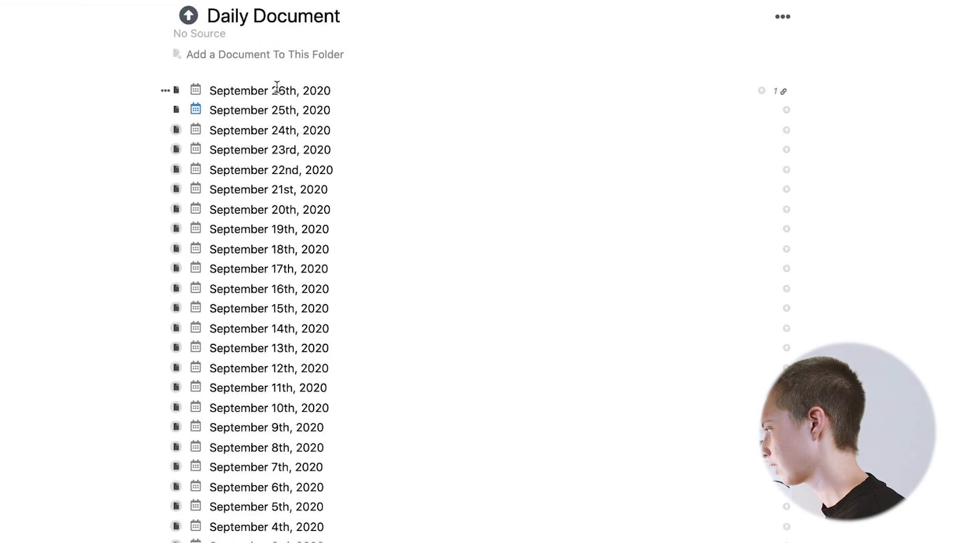
Step: Check the September 26th references, return to Example, and collapse the Question template's children
left_click(785, 95)
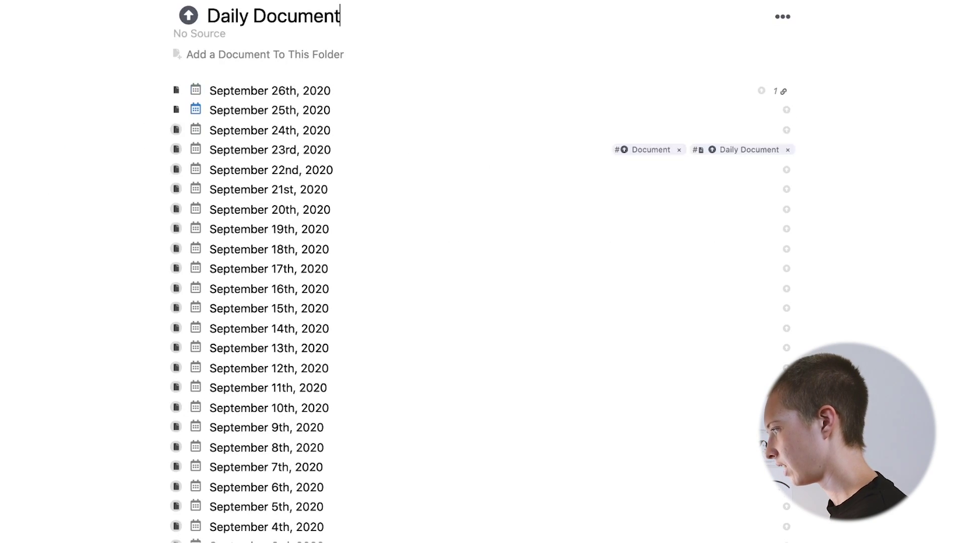
left_click(25, 246)
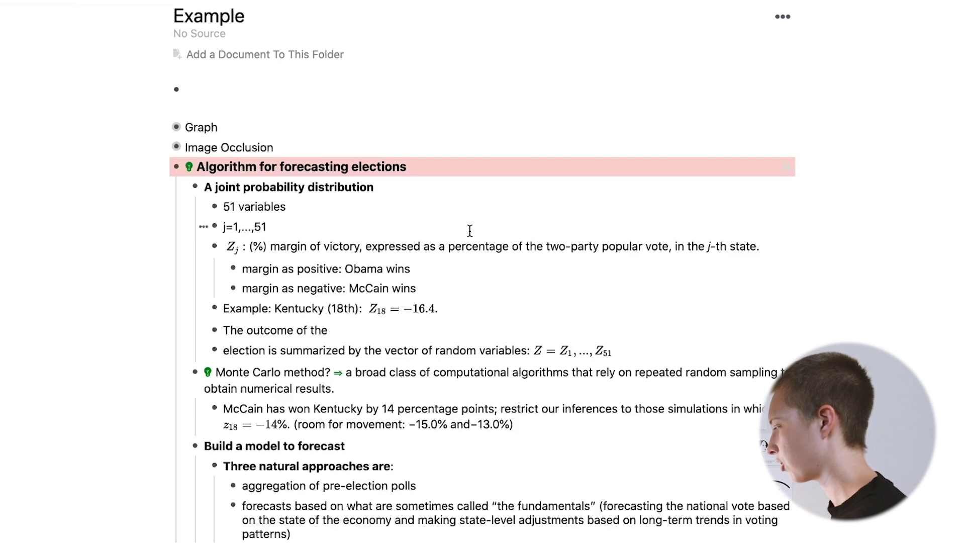
scroll(467, 226, "down", 5)
scroll(461, 211, "down", 2)
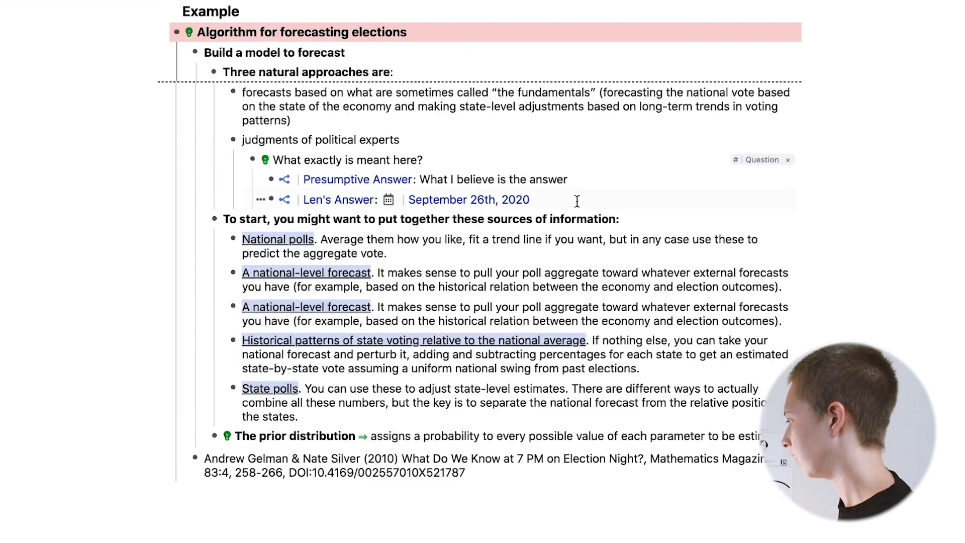
left_click(577, 201)
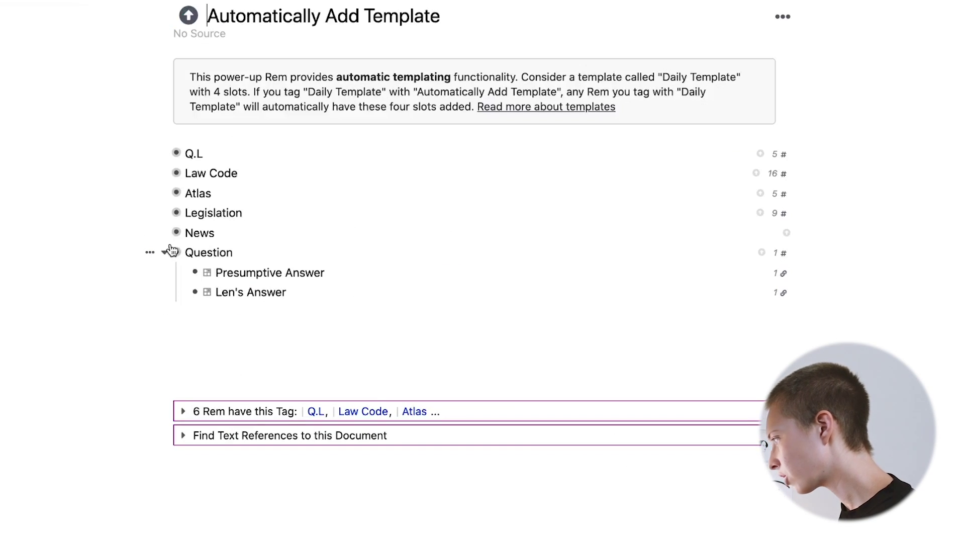
left_click(165, 253)
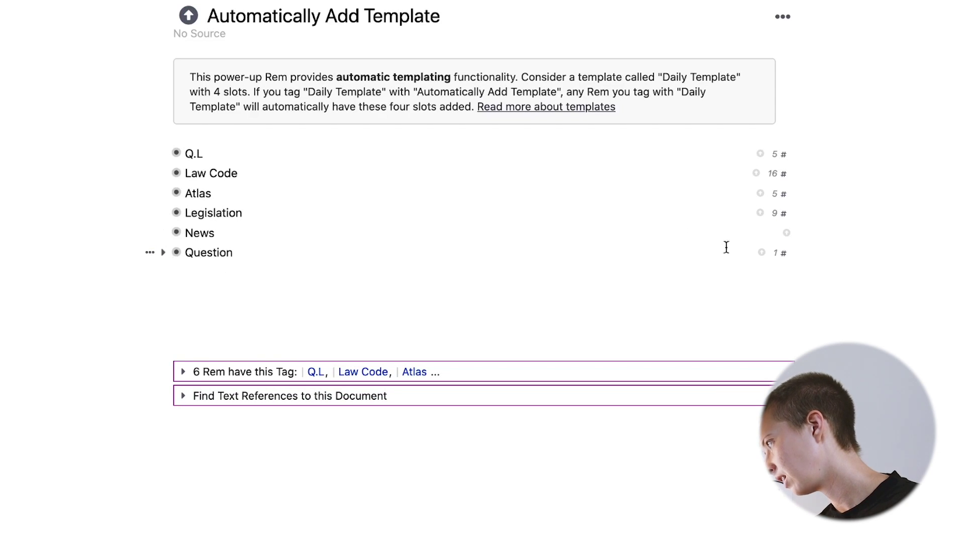
left_click(783, 259)
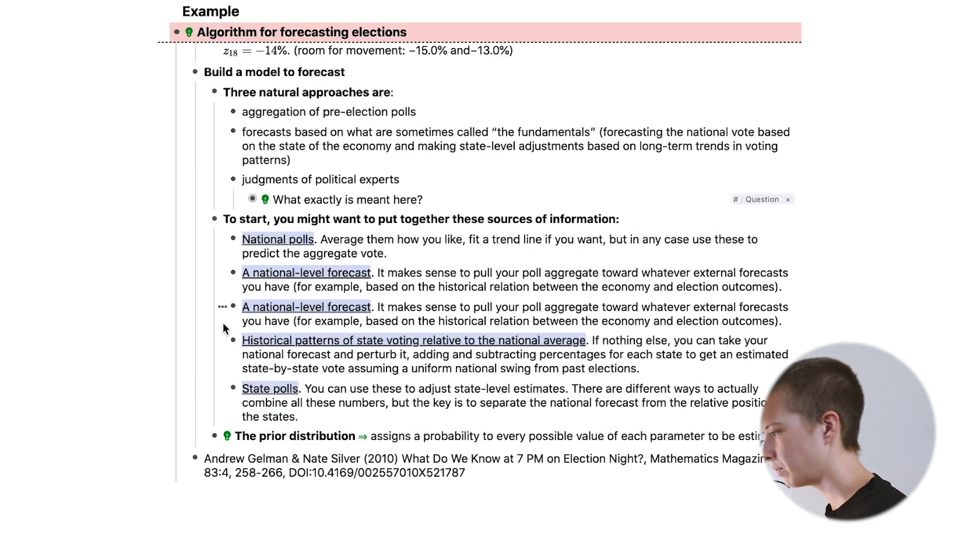
Step: Go to the Gelman & Silver 2010 citation in Example and open its Article tag page beside it
scroll(222, 322, "down", 5)
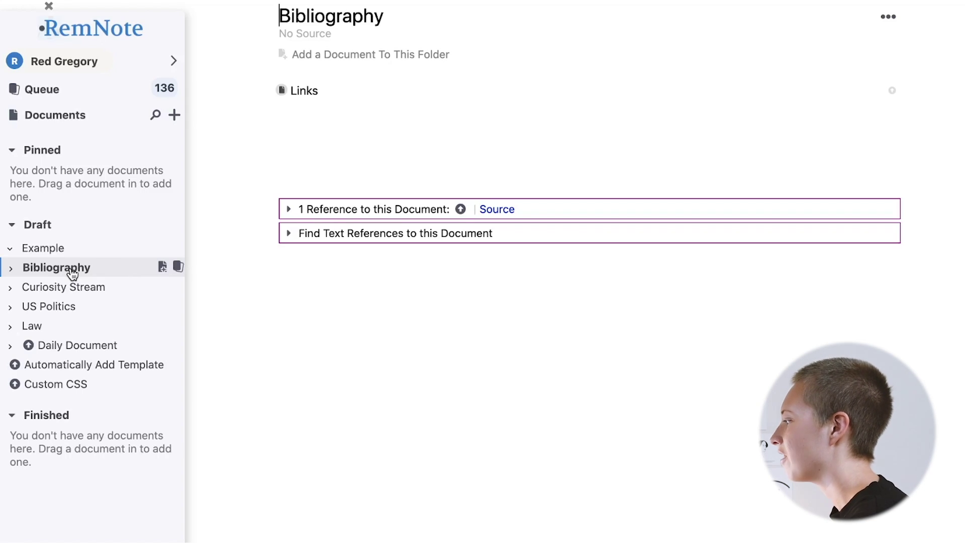
left_click(43, 248)
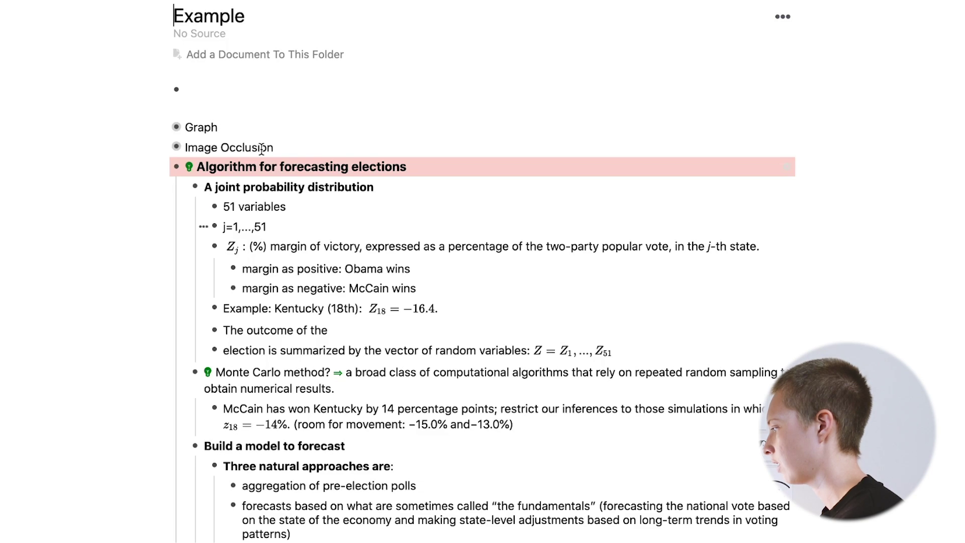
scroll(314, 331, "down", 12)
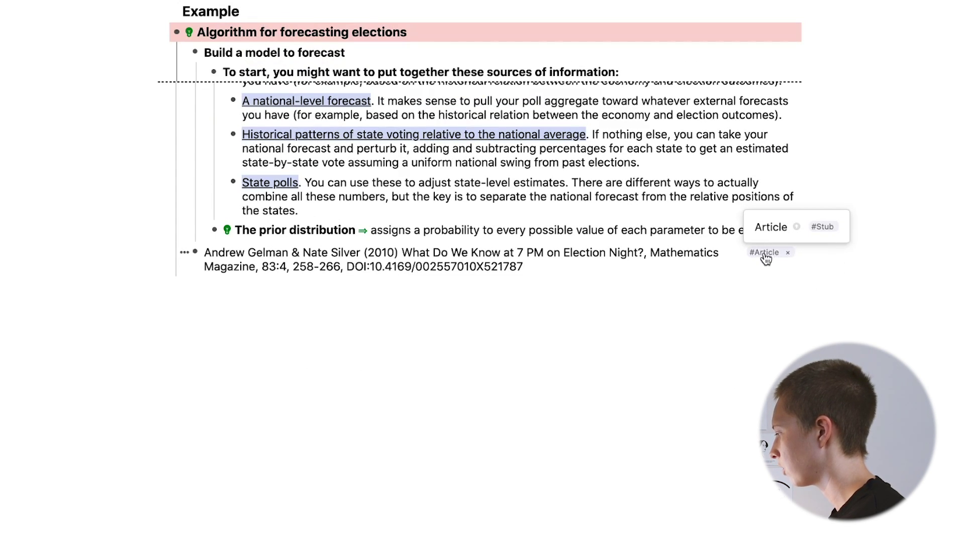
left_click(766, 255, "shift")
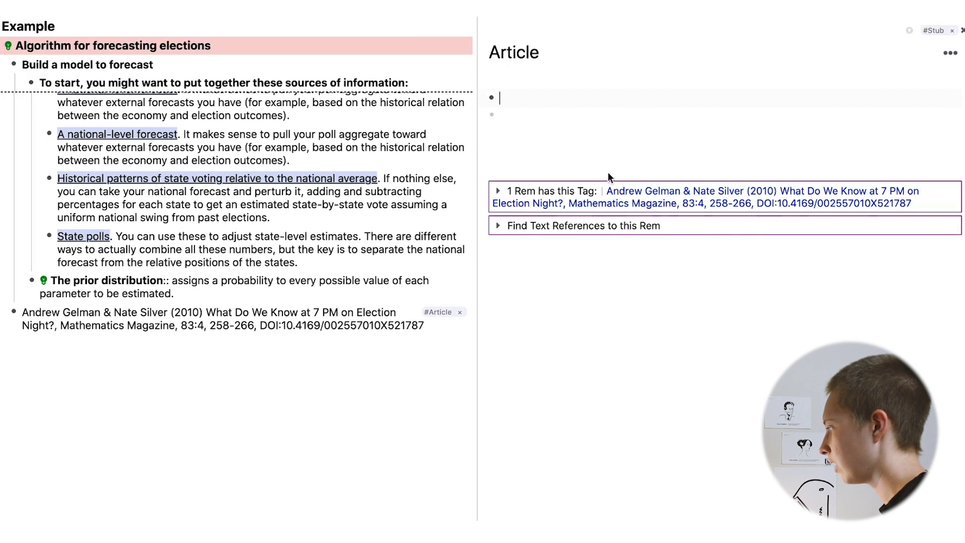
Step: List the Gelman & Silver 2010 citation as the one Rem tagged Article
mouse_move(653, 201)
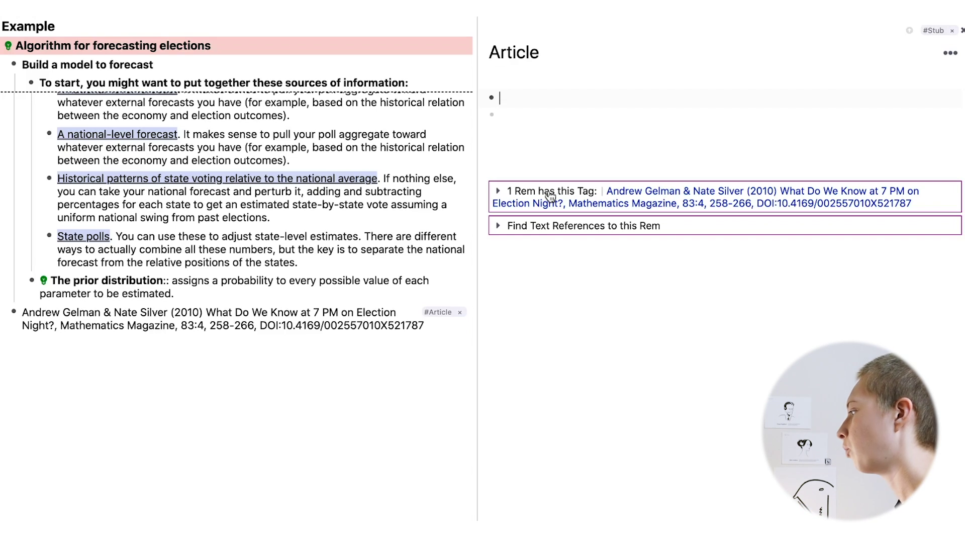
left_click(498, 191)
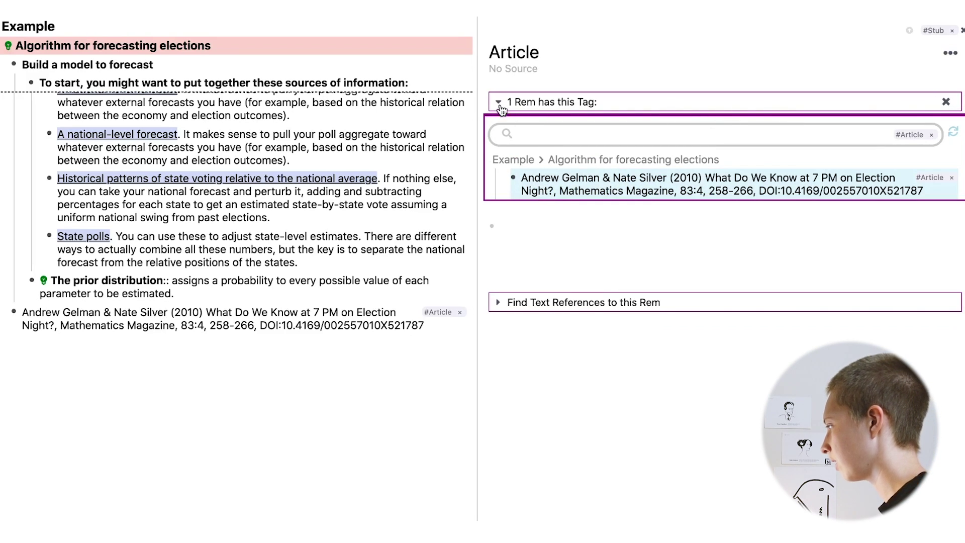
Step: Move the Article page into the Bibliography document
left_click(499, 103)
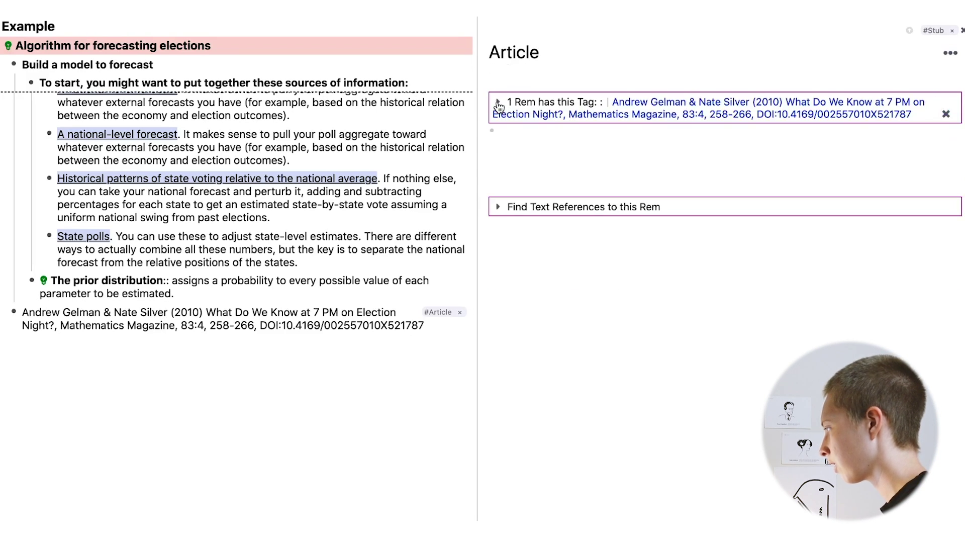
left_click(949, 55)
left_click(728, 154)
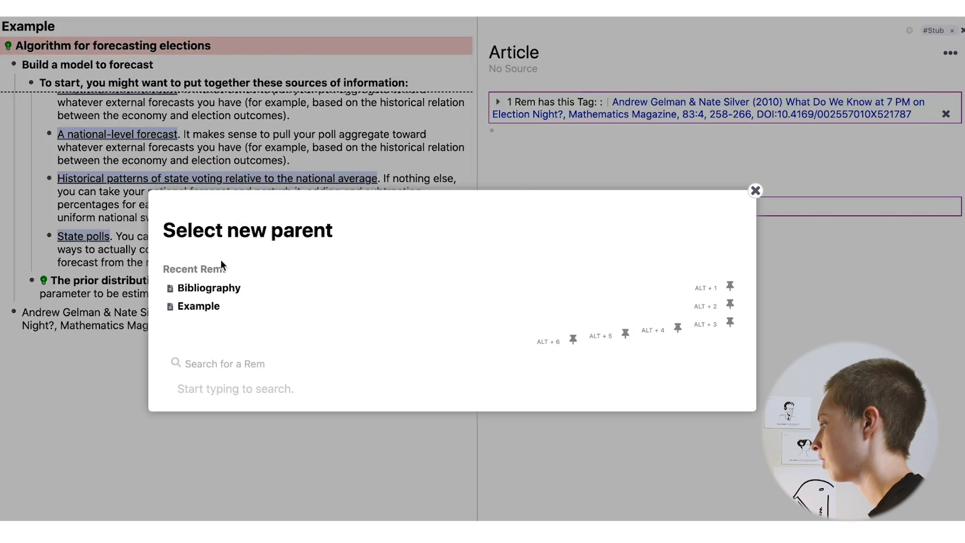
left_click(186, 291)
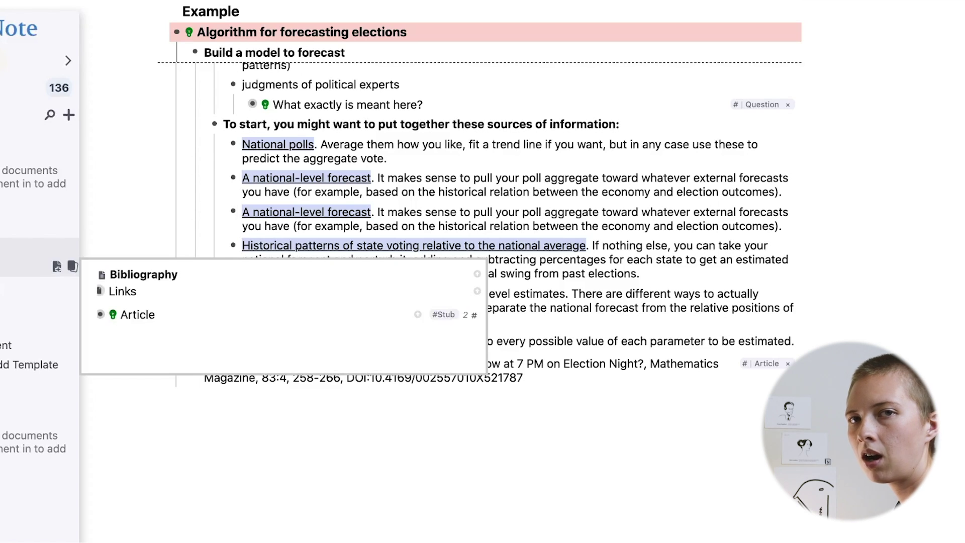
Step: Open Bibliography and briefly expand Article to check its tagged Rem, then collapse it
left_click(31, 261)
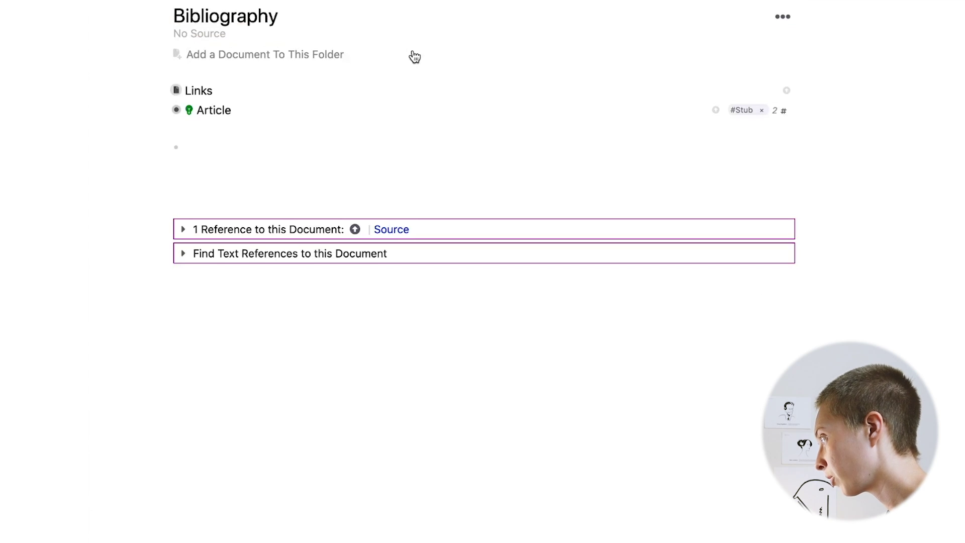
left_click(161, 110)
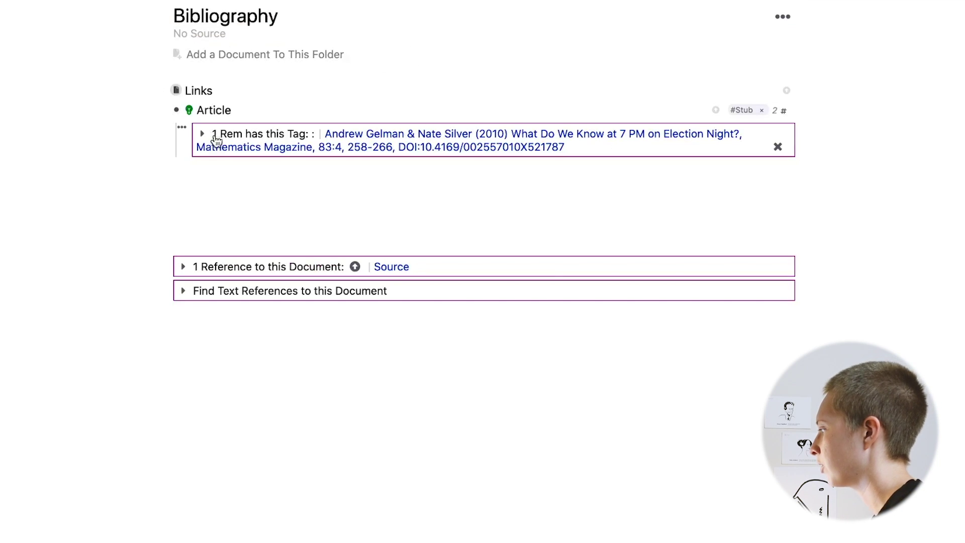
left_click(201, 134)
left_click(200, 134)
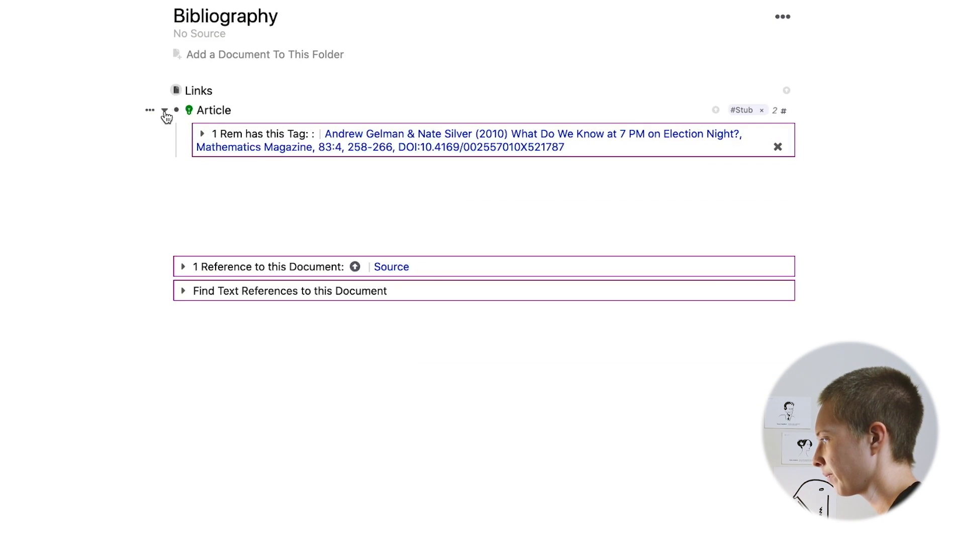
left_click(163, 110)
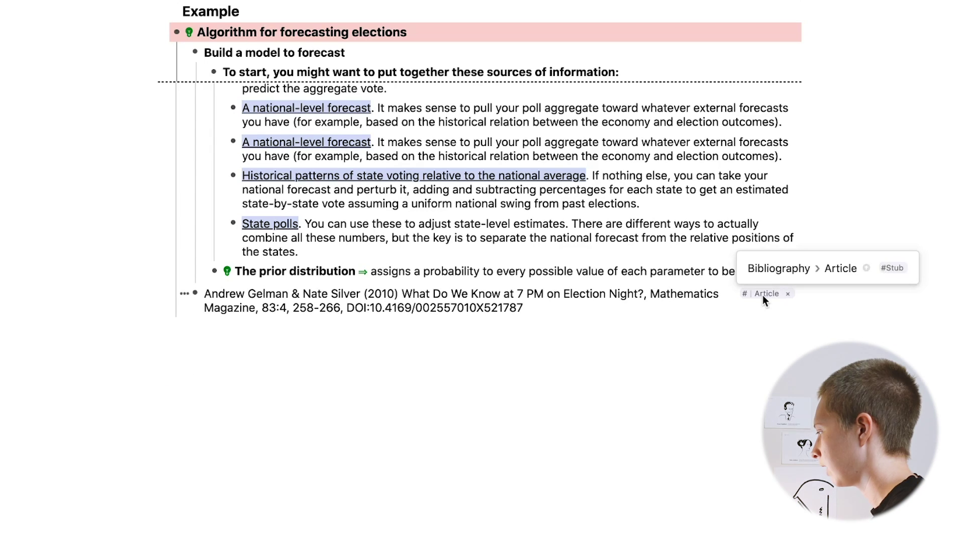
Step: View Article's one tagged citation in a Bibliography side pane, then close that pane
left_click(762, 294)
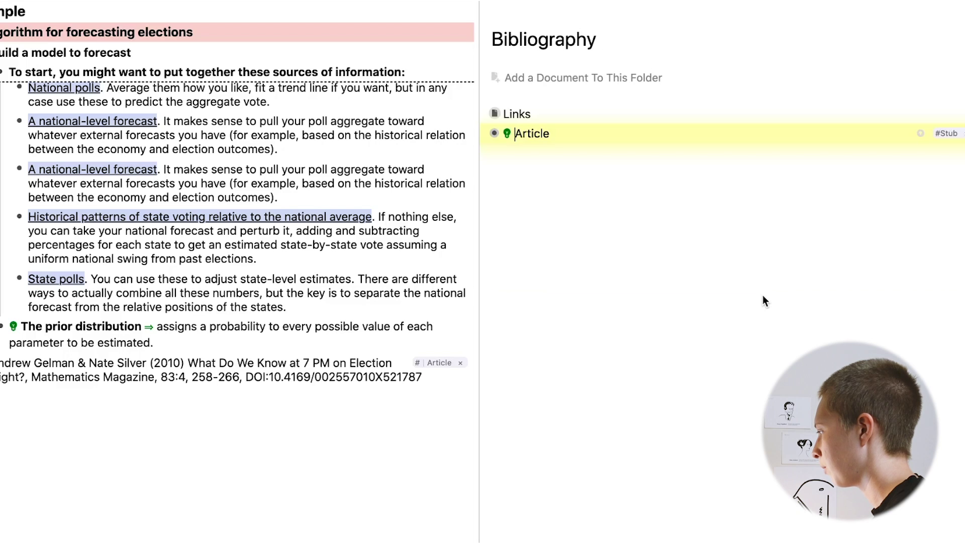
left_click(481, 134)
mouse_move(688, 160)
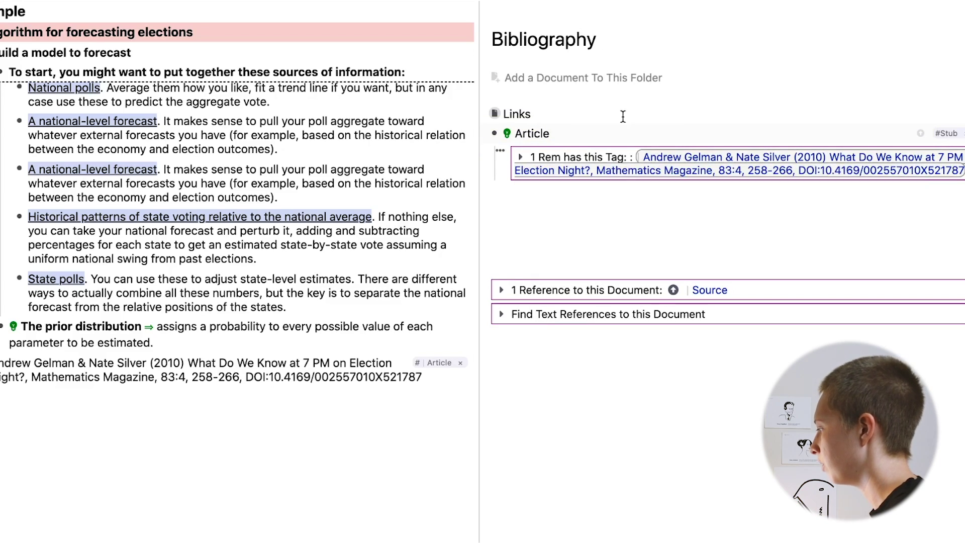
left_click(914, 14)
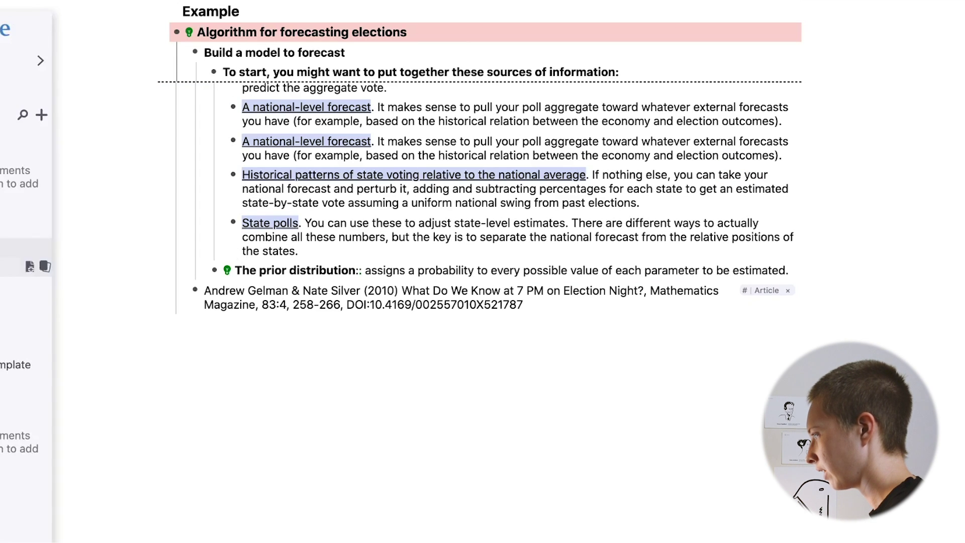
Step: On Automatically Add Template, create Process.Article with an Abstract slot beneath it
left_click(29, 364)
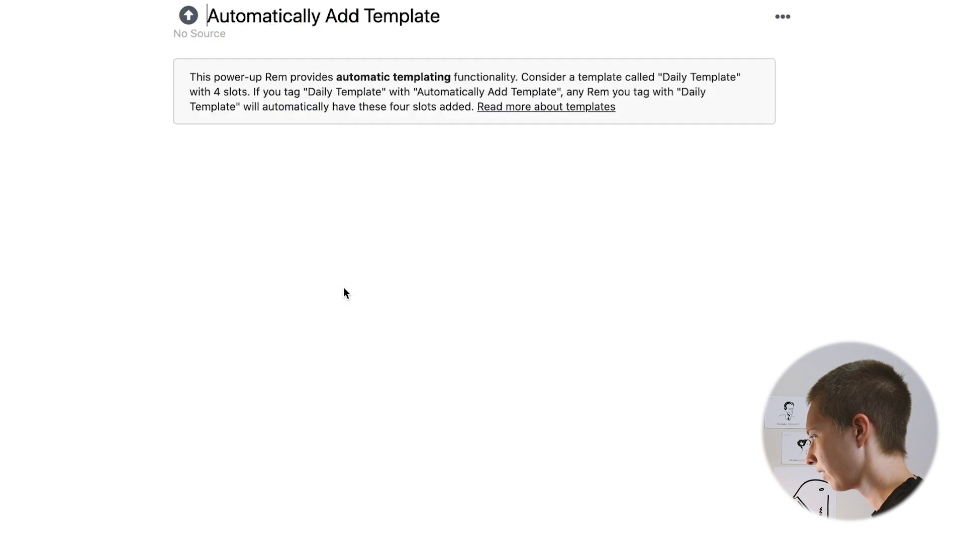
type("Proc")
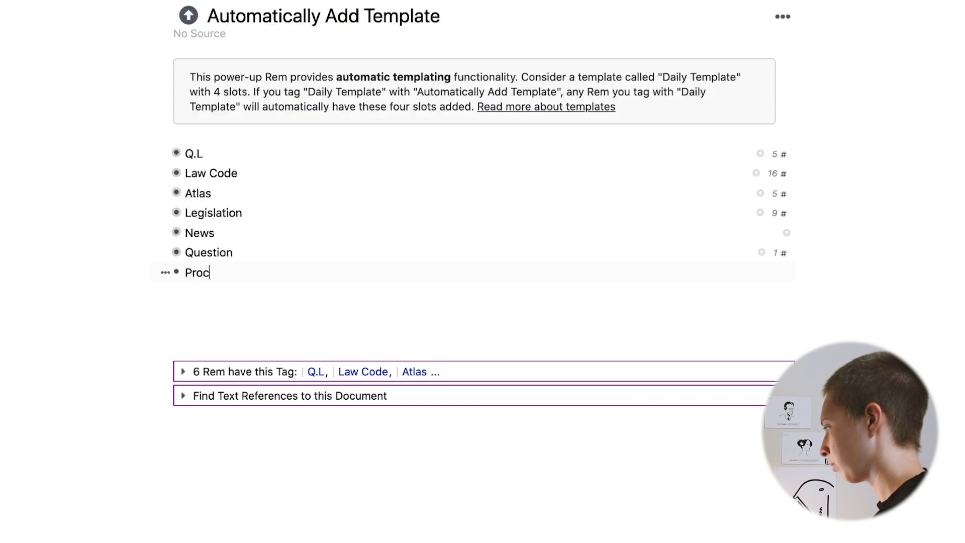
type("ess.Article")
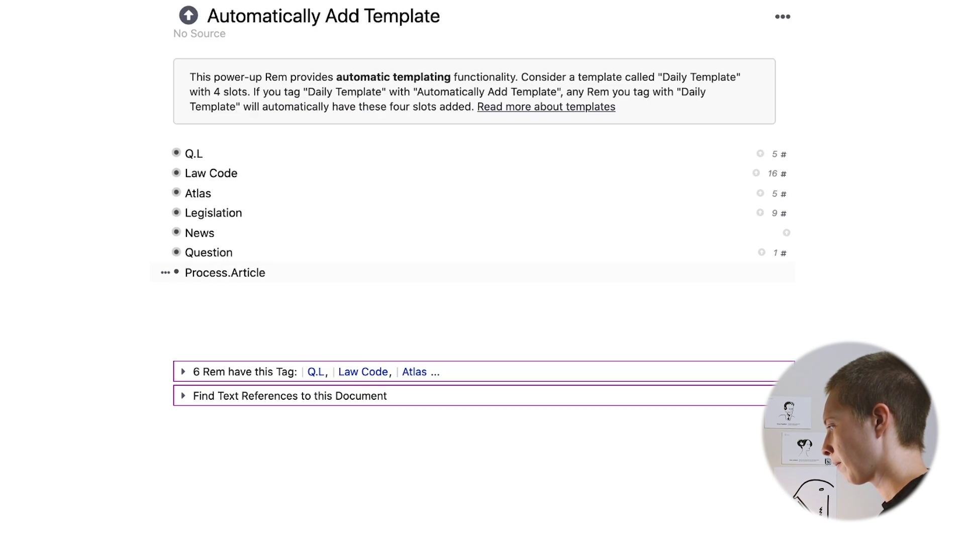
key("Return")
key("Tab")
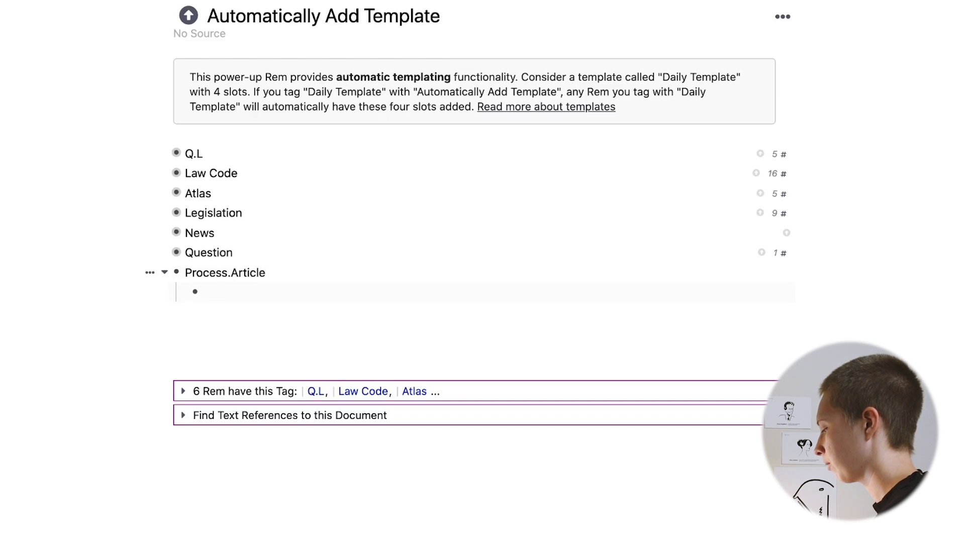
type("Ab")
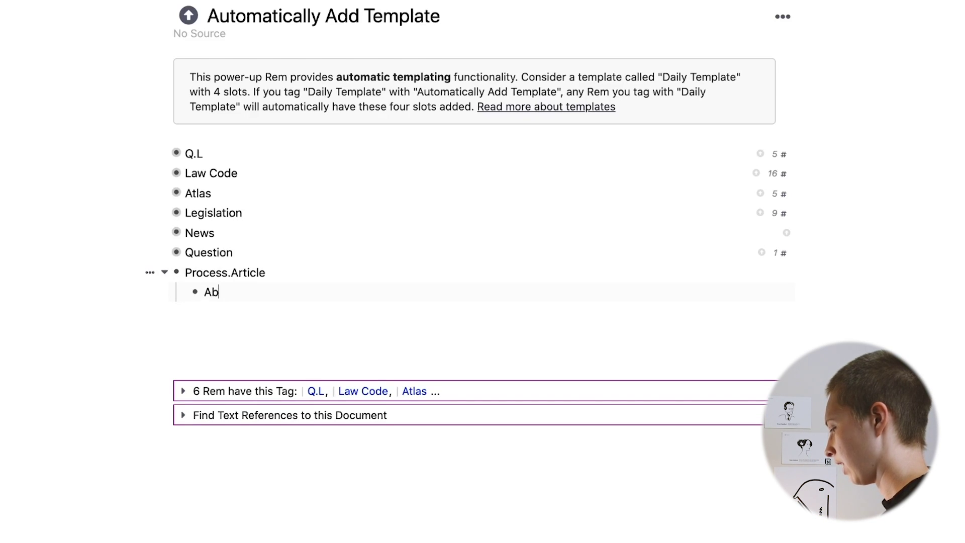
type("stract /slot")
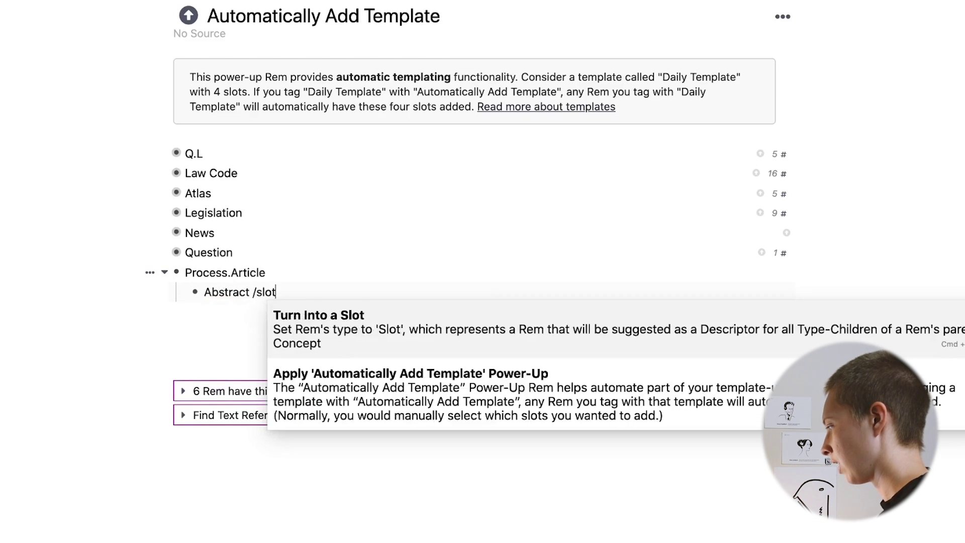
key("Return")
Step: Add Methods, Results and Discussion slots under Process.Article
key("Return")
type("Methods:")
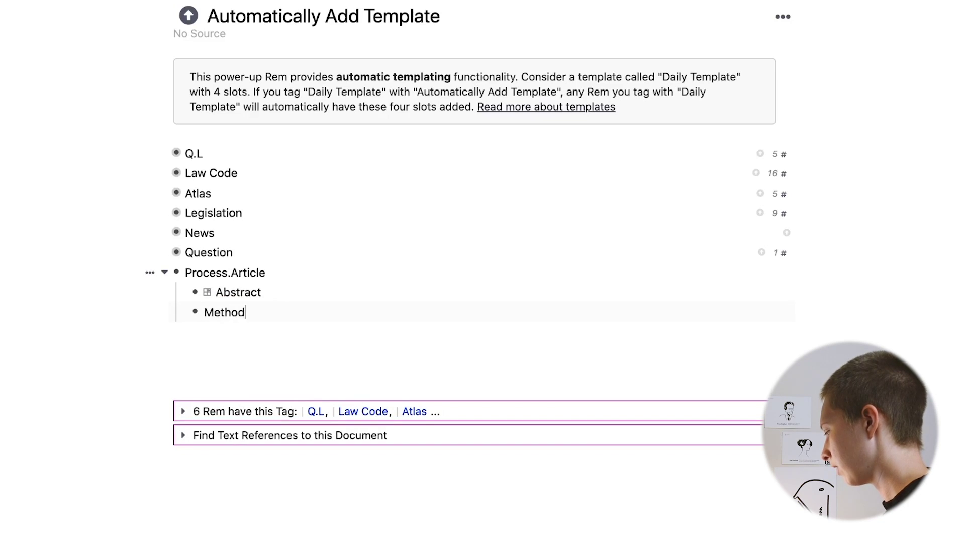
key("BackSpace")
type("/slot")
key("Return")
key("Return")
type("Resu")
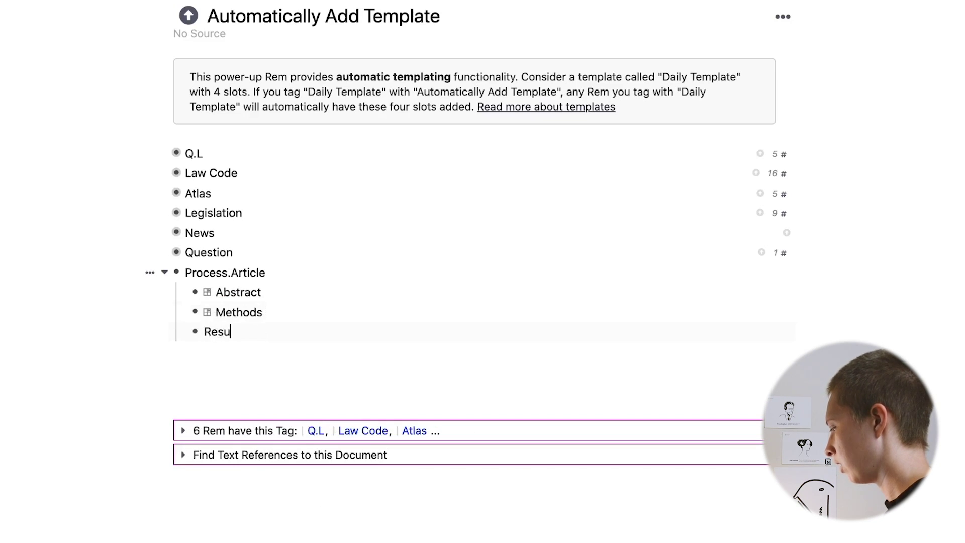
type("lts /slot")
key("Return")
key("Return")
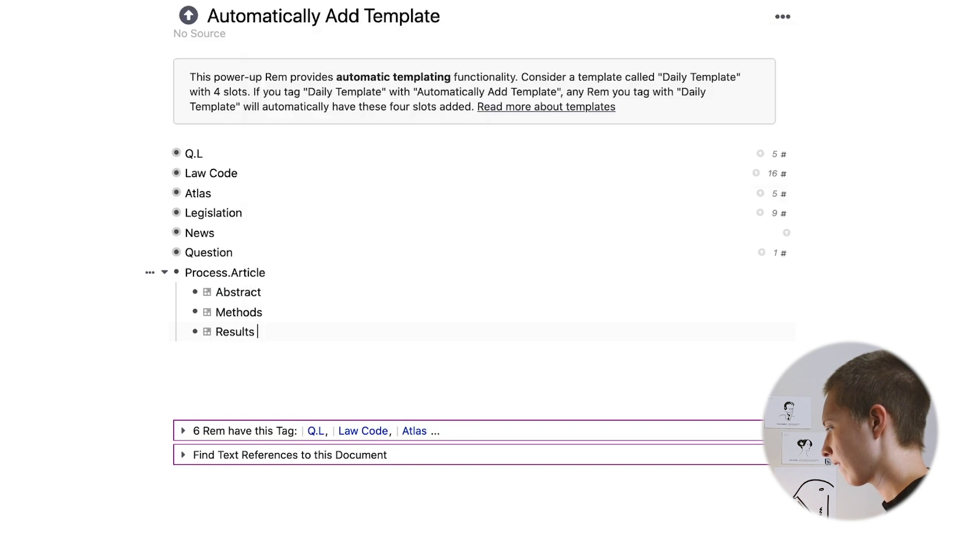
type("Disscussi")
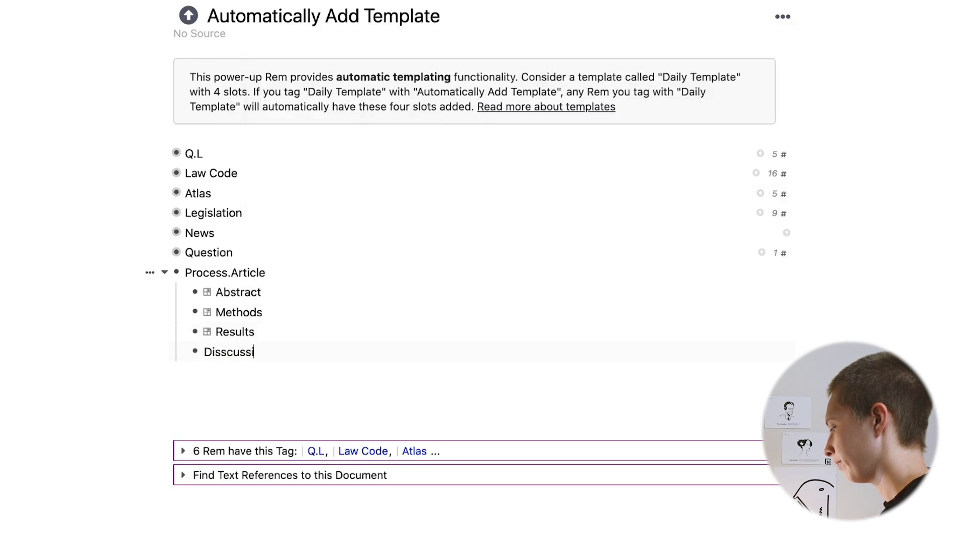
type("on /slot")
key("Return")
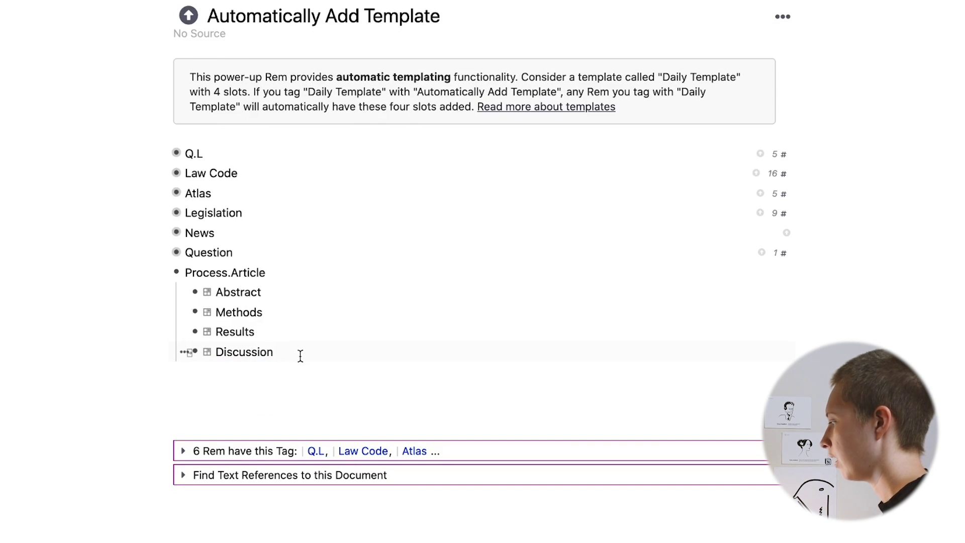
Step: Tag Process.Article with #Automatically Add Template
left_click(301, 273)
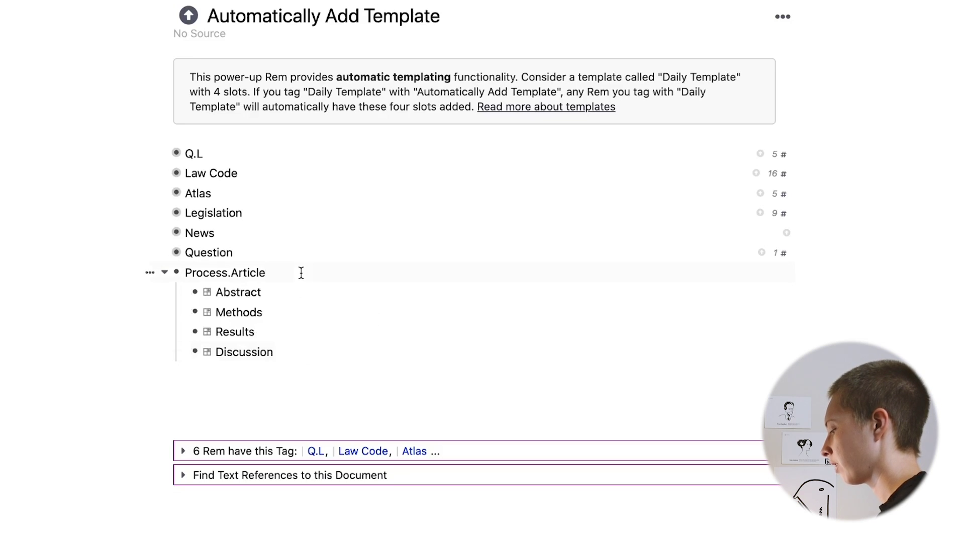
type("/")
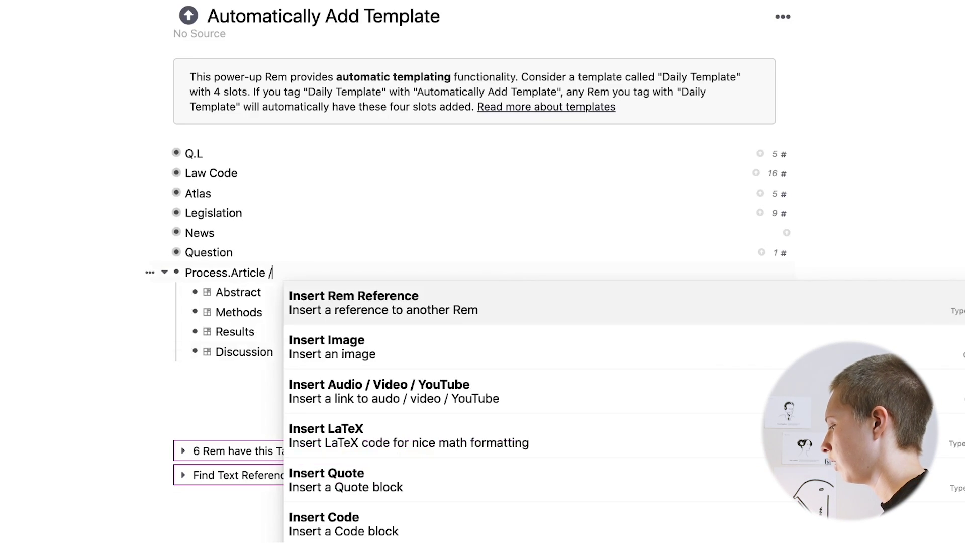
type("aut")
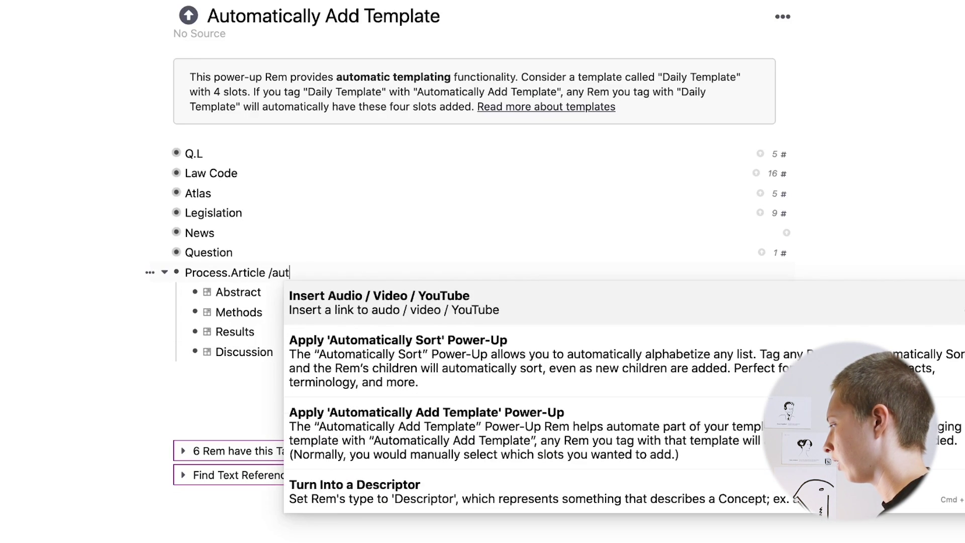
key("BackSpace")
key("BackSpace")
key("BackSpace")
key("BackSpace")
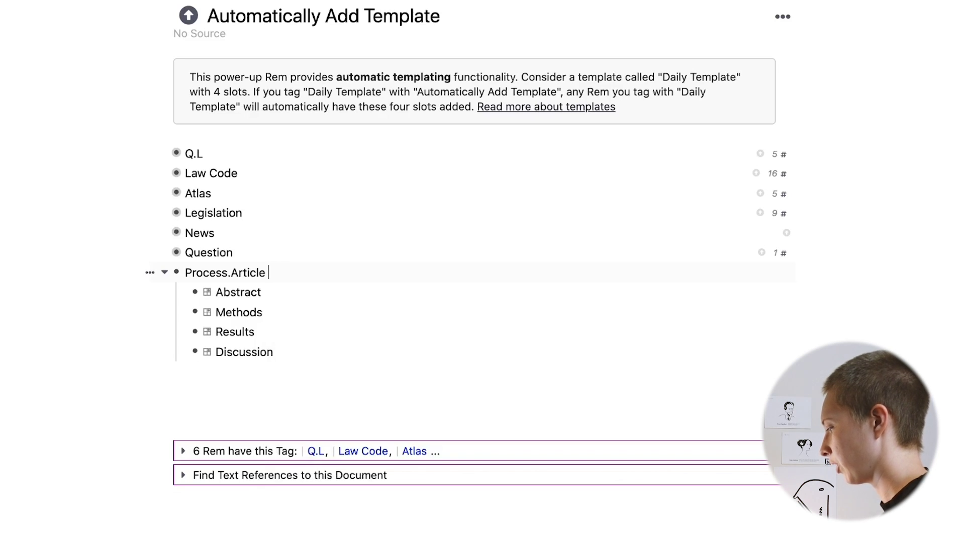
type("#Automat")
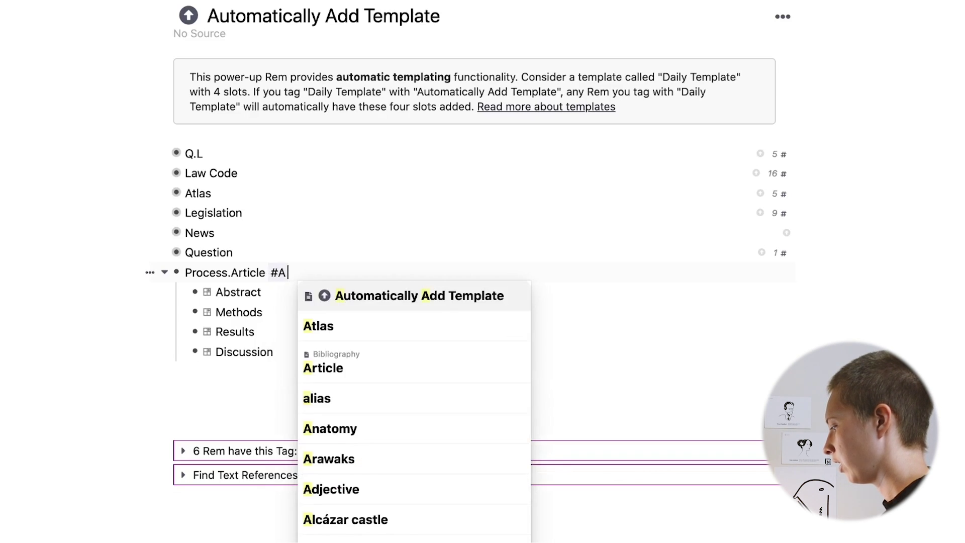
left_click(498, 296)
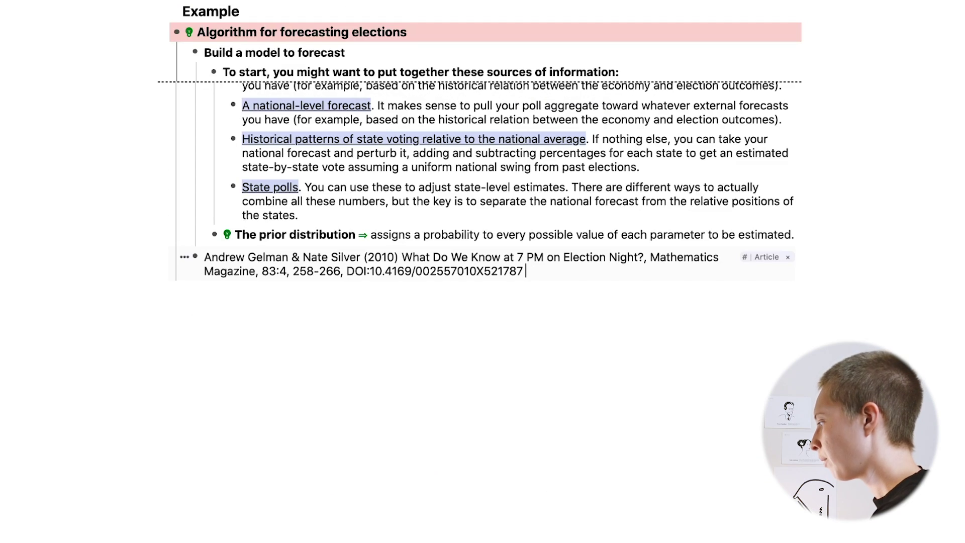
Step: Tag the Gelman & Silver citation Process.Article and enter 'This is the abstract' as Abstract
type("#")
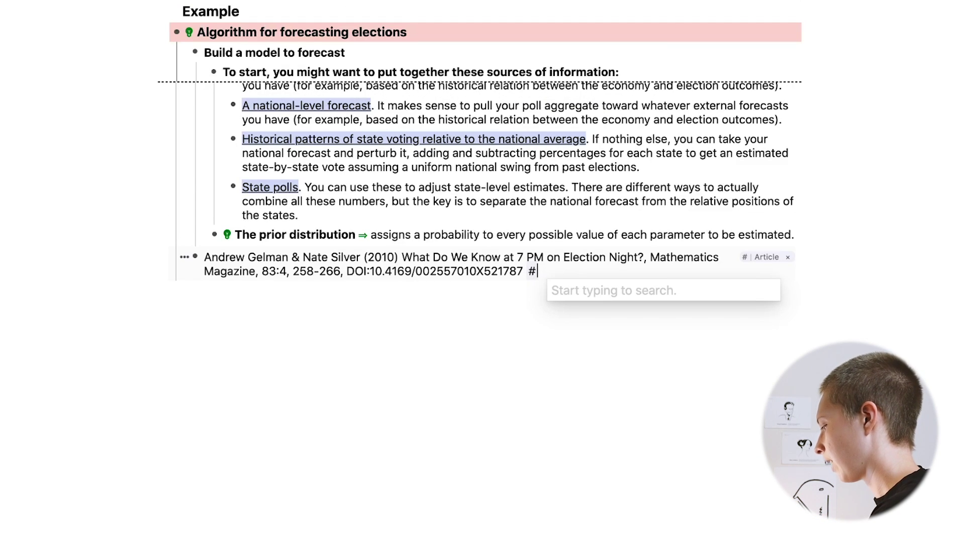
type("Process")
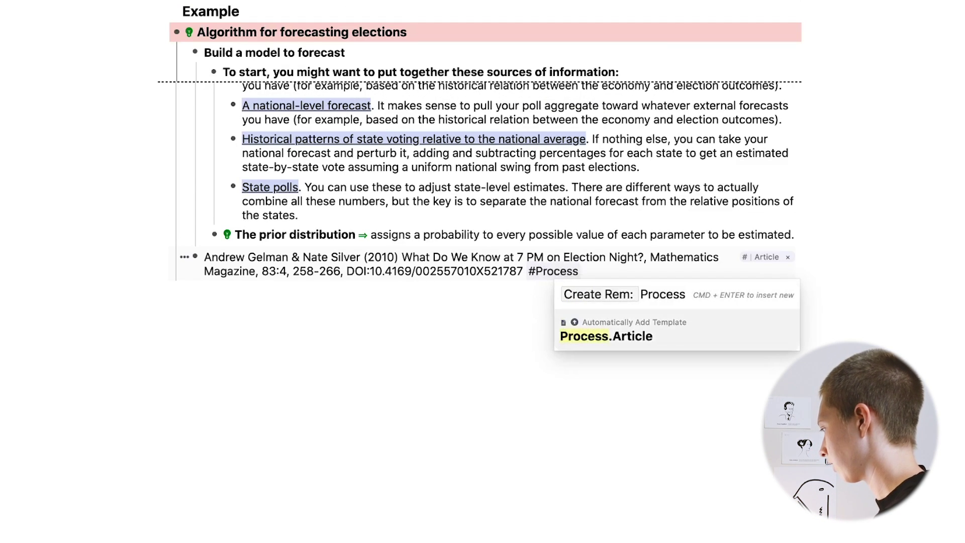
key("Return")
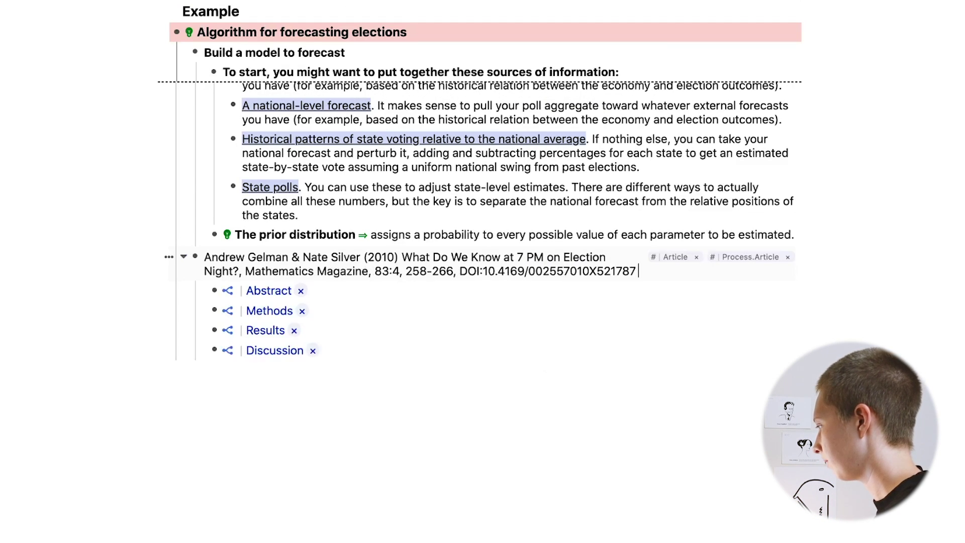
left_click(318, 290)
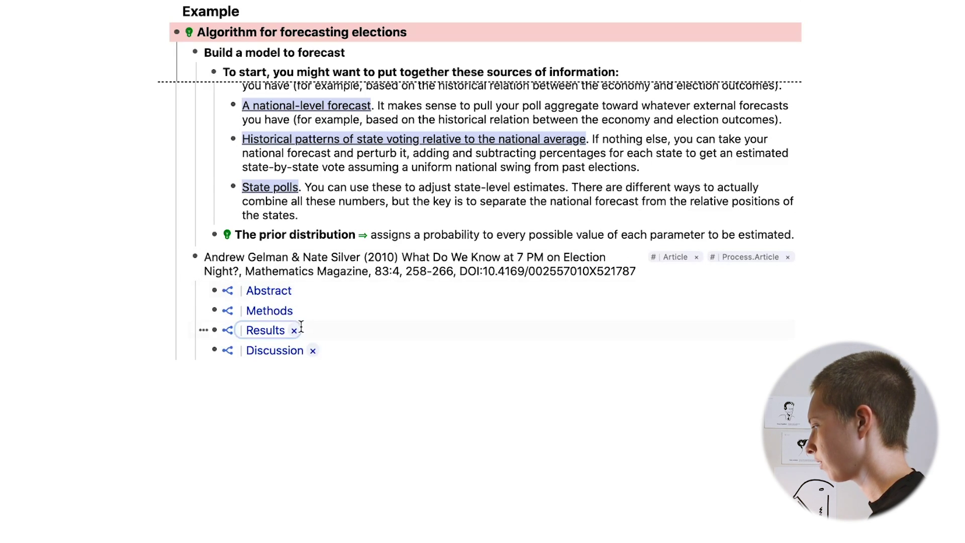
type(": This is ")
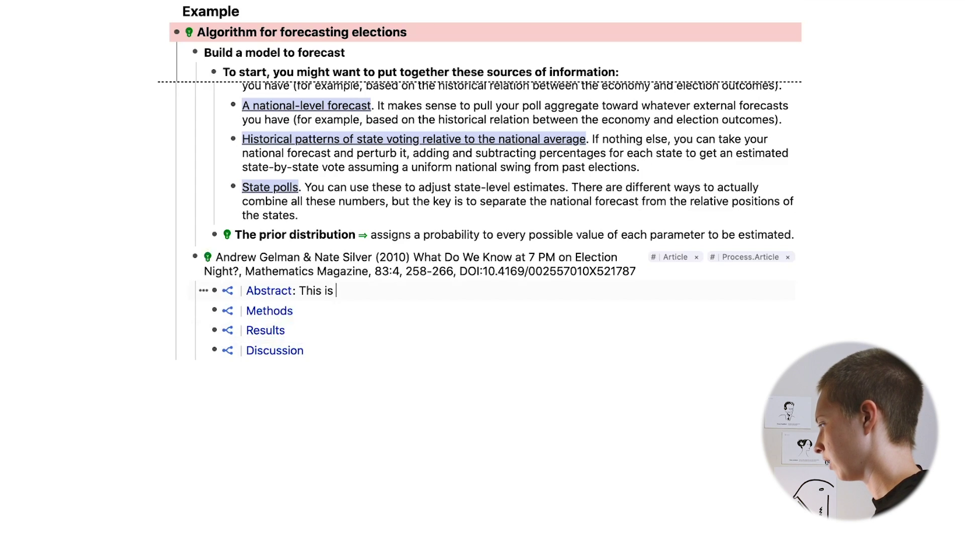
type("the abstract")
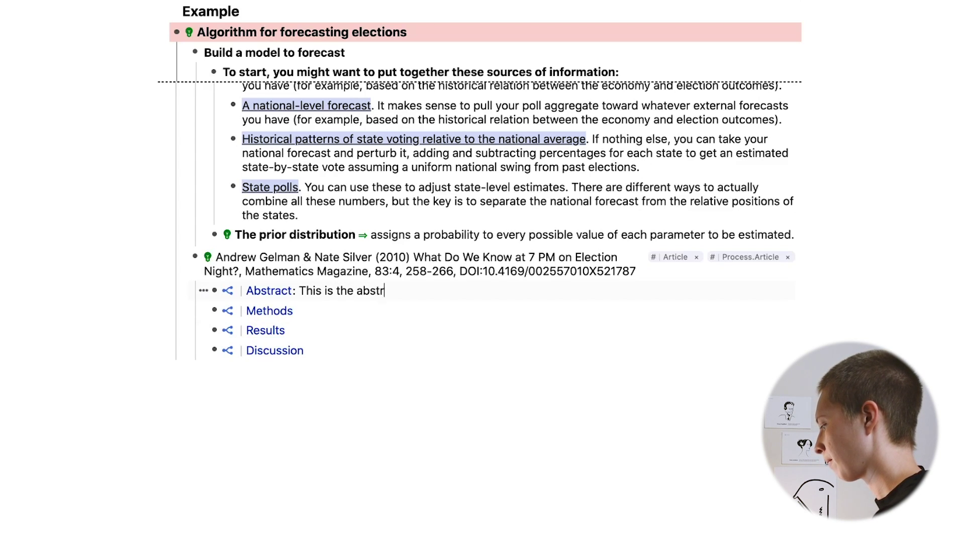
Step: Open the Abstract slot in a side pane, view its references, then close the pane
mouse_move(279, 295)
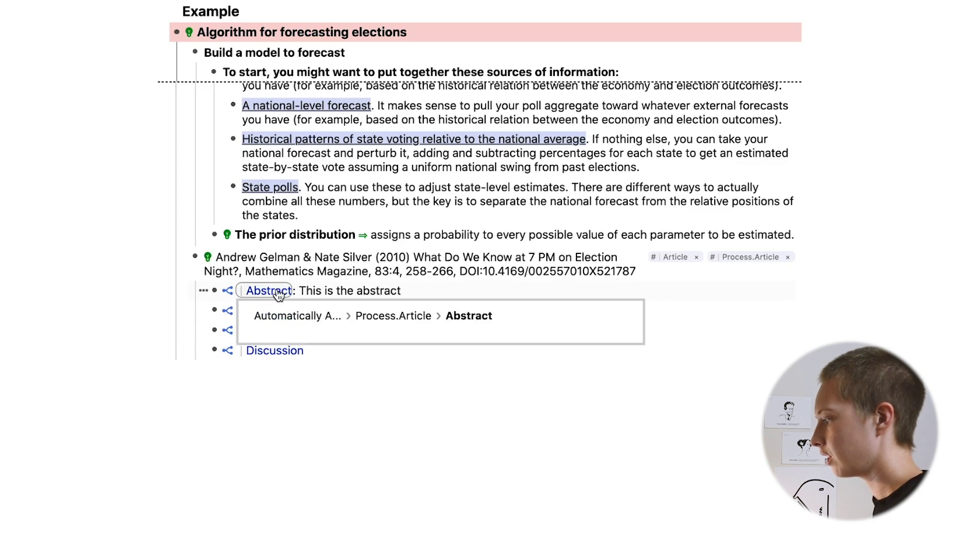
left_click(269, 291, "shift")
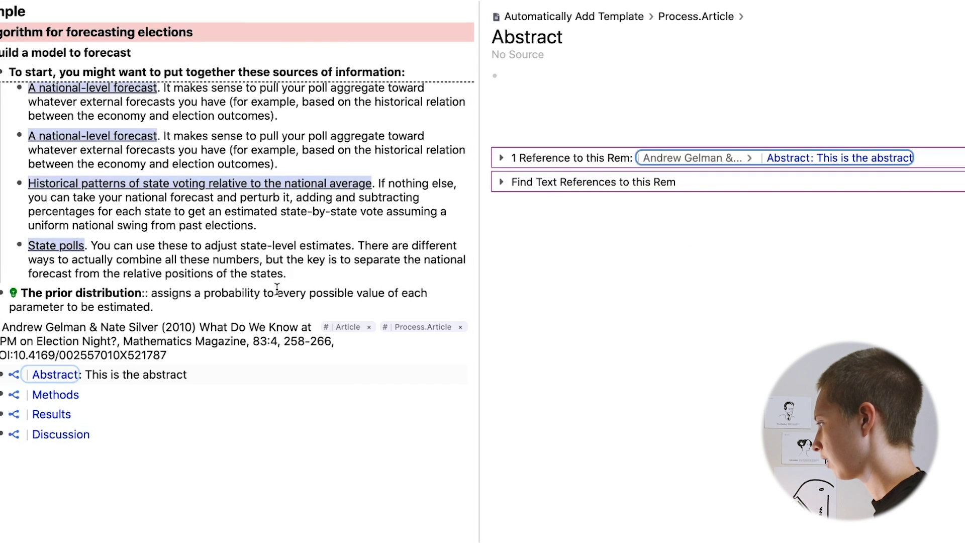
left_click(502, 162)
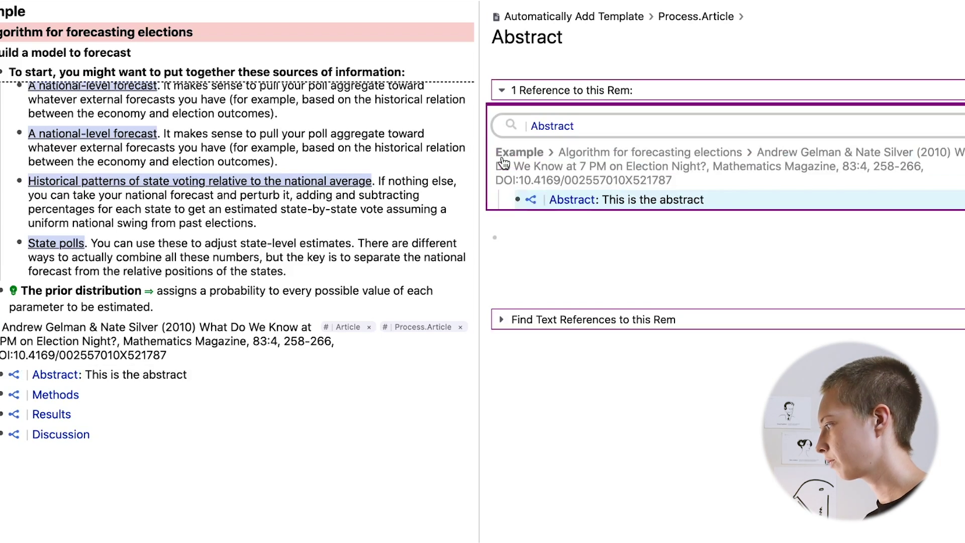
left_click(502, 162)
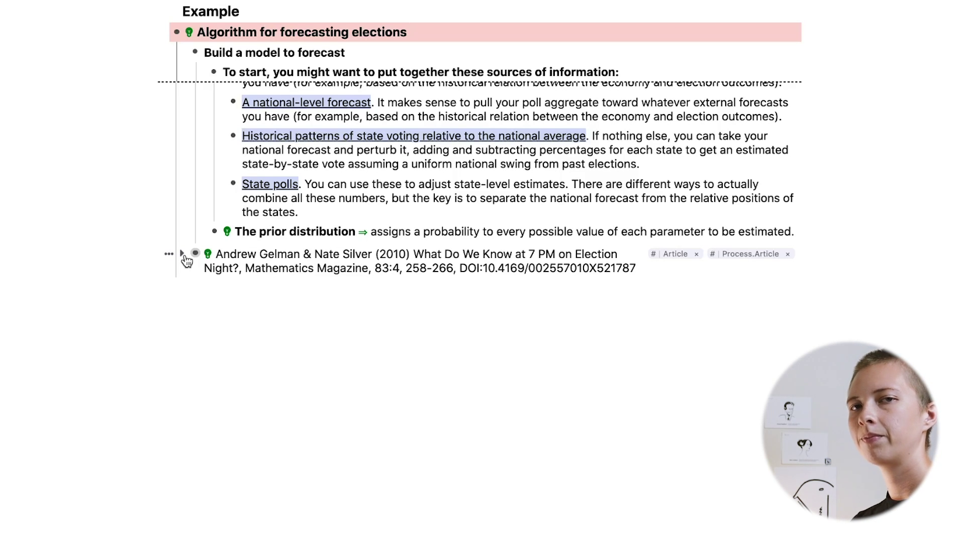
Step: Search for 'Daily' and open the Daily Document page
left_click(679, 265)
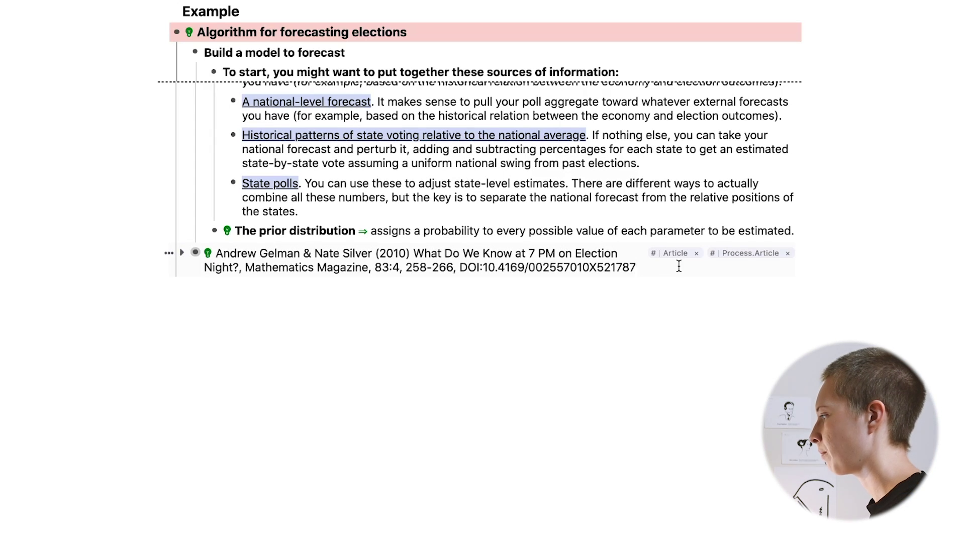
mouse_move(2, 55)
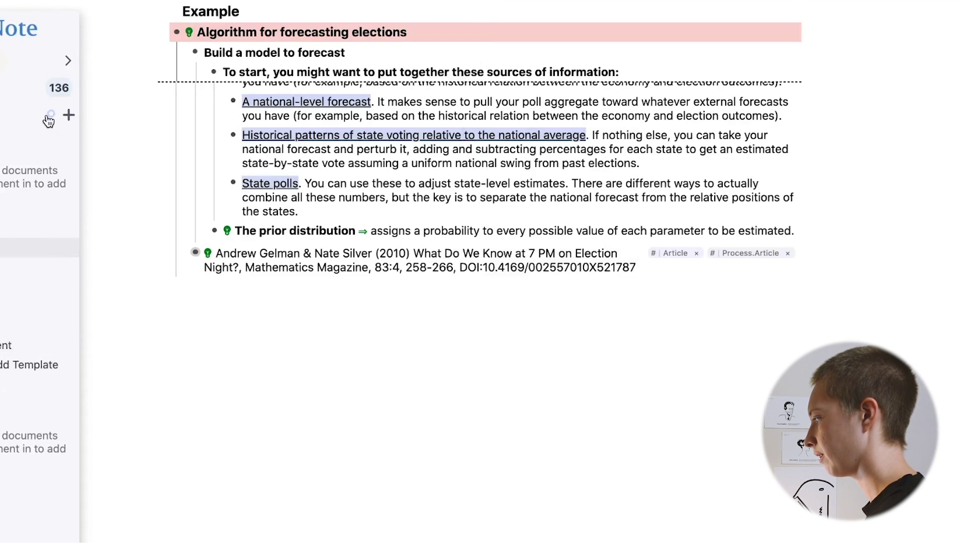
left_click(50, 113)
type("Daily")
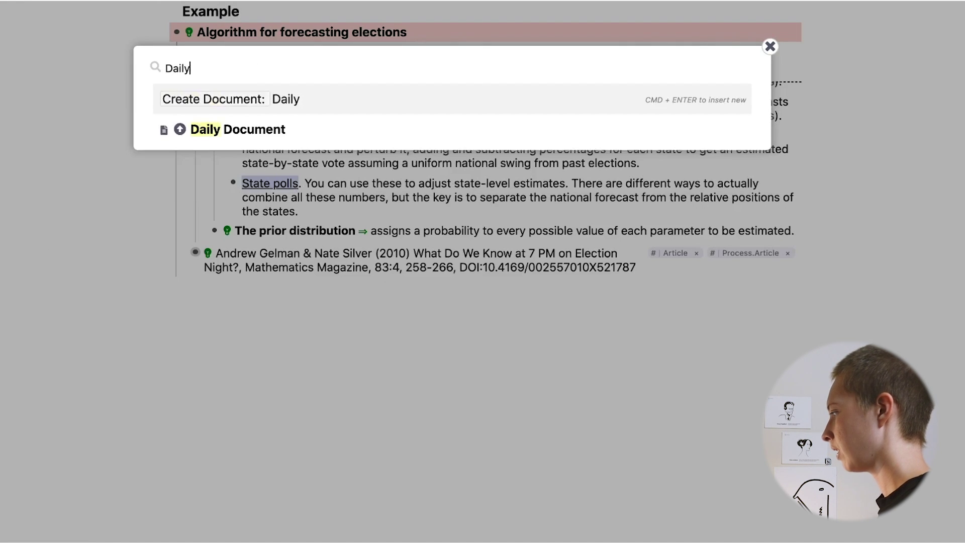
left_click(236, 130)
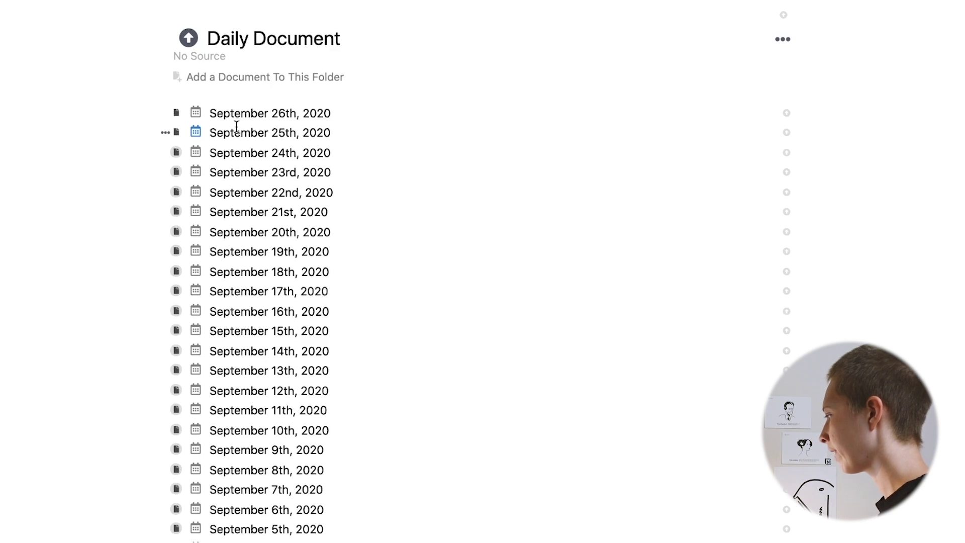
Step: Scroll down the daily list, discard a stray new row, and select September 25th, 2020
scroll(236, 125, "down", 2)
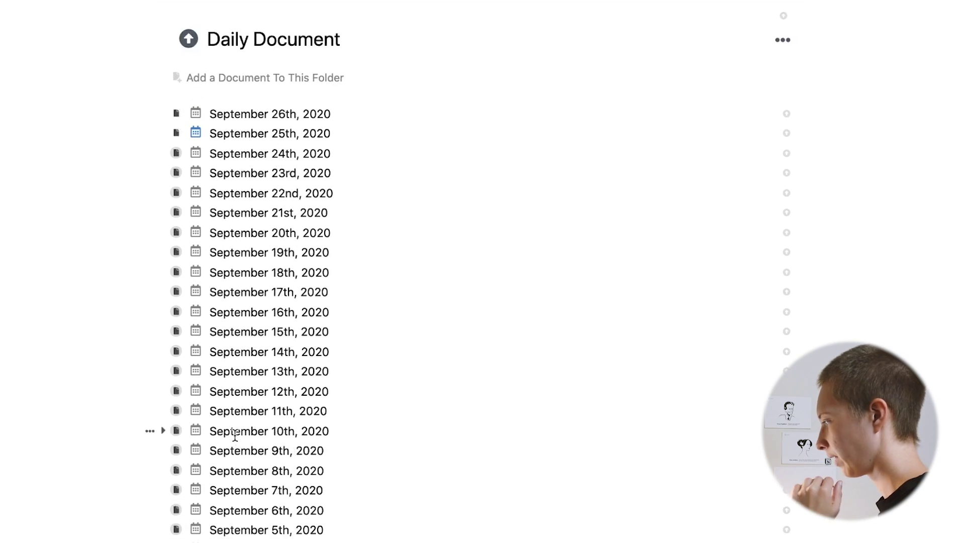
scroll(231, 438, "down", 5)
left_click(233, 435)
type("!!")
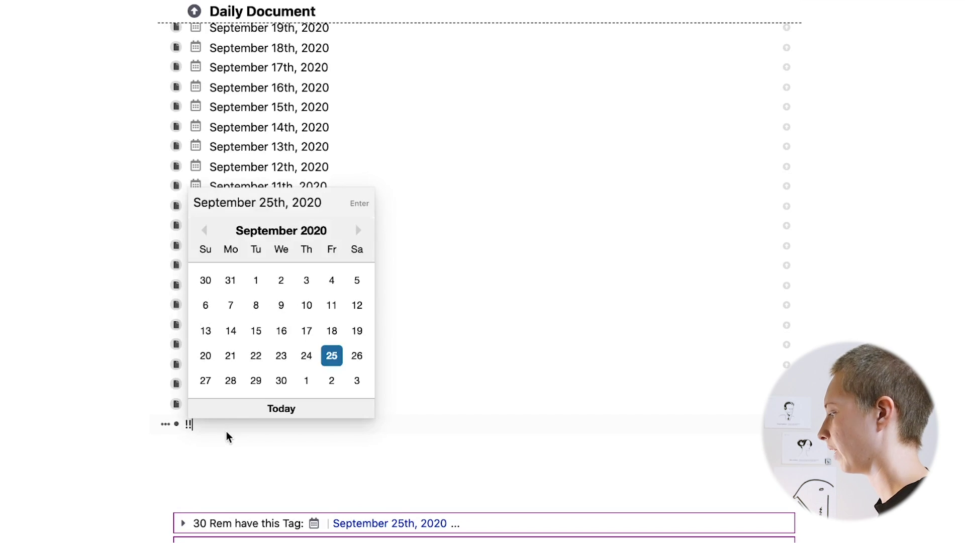
key("BackSpace")
key("BackSpace")
key("BackSpace")
left_click(389, 524)
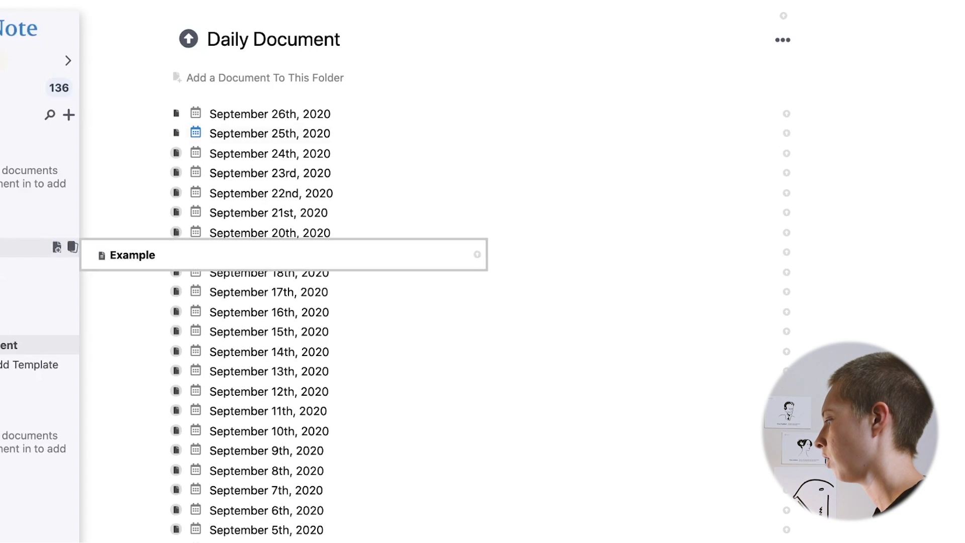
Step: On the Automatically Add Template page, create a Daily Assessment rem with a nested Daily Podcast Episode slot
left_click(31, 365)
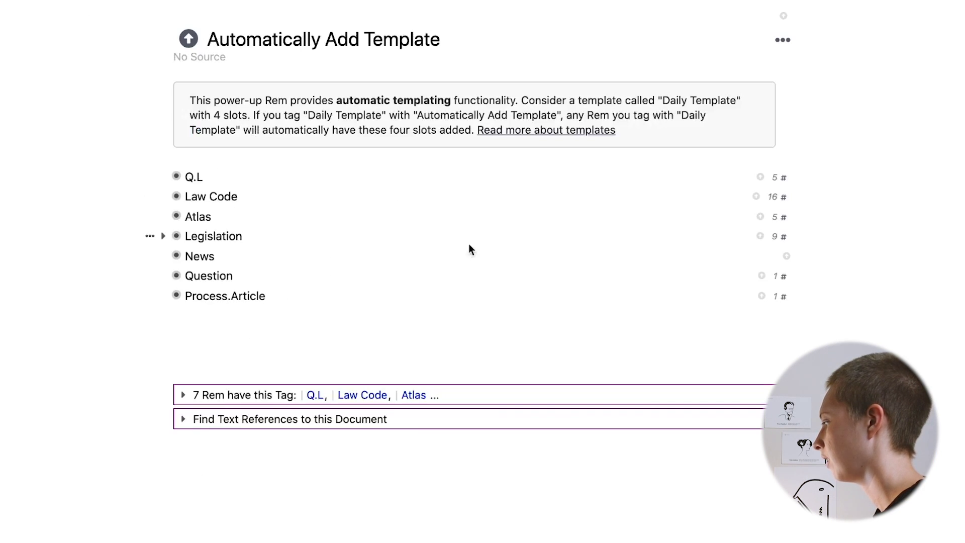
left_click(470, 316)
type("Daily Assessment")
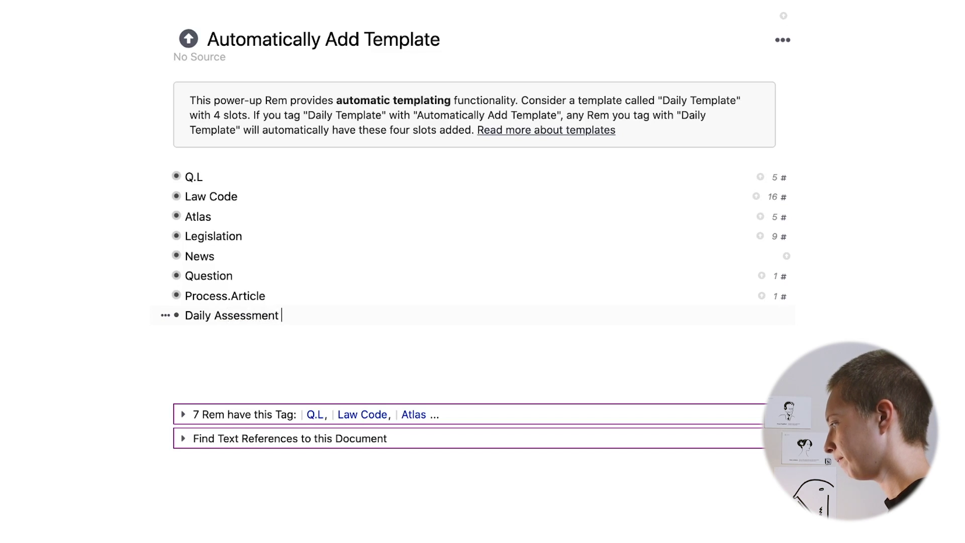
key("Return")
key("Tab")
type("Daily Pdo")
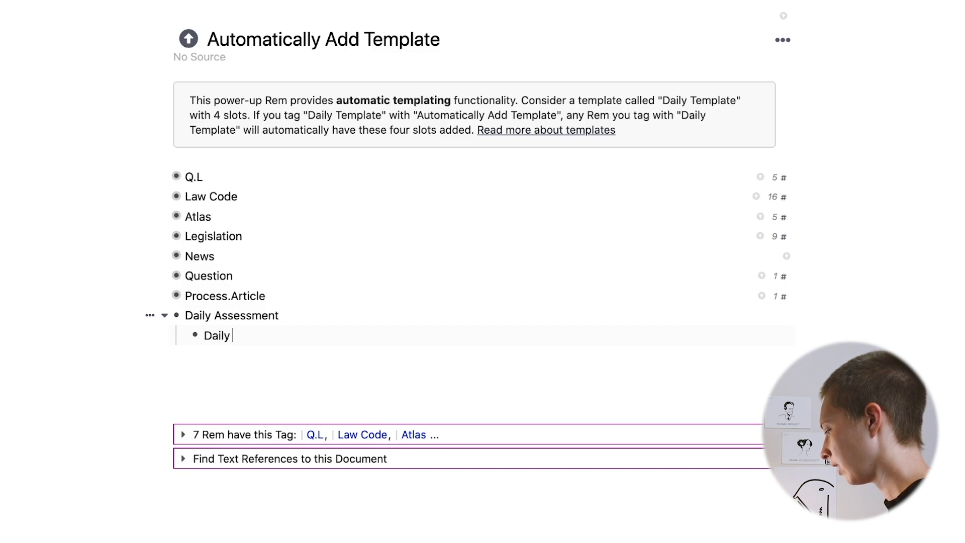
key("BackSpace")
key("BackSpace")
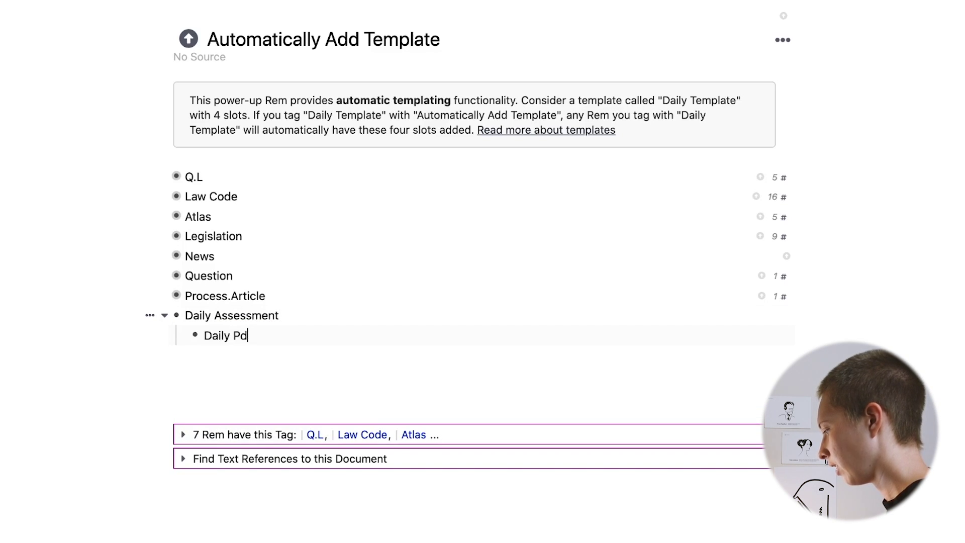
type("odcast Episi")
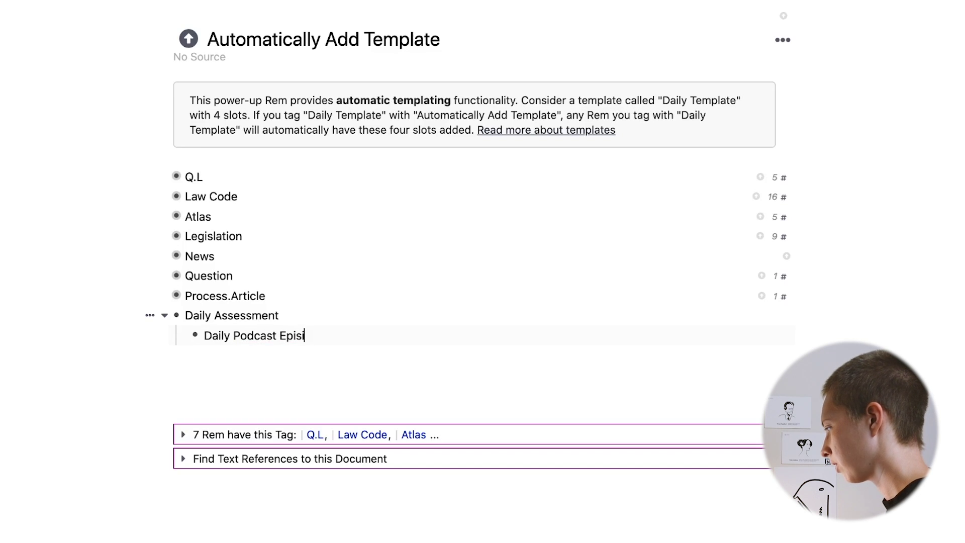
key("BackSpace")
type("ode##")
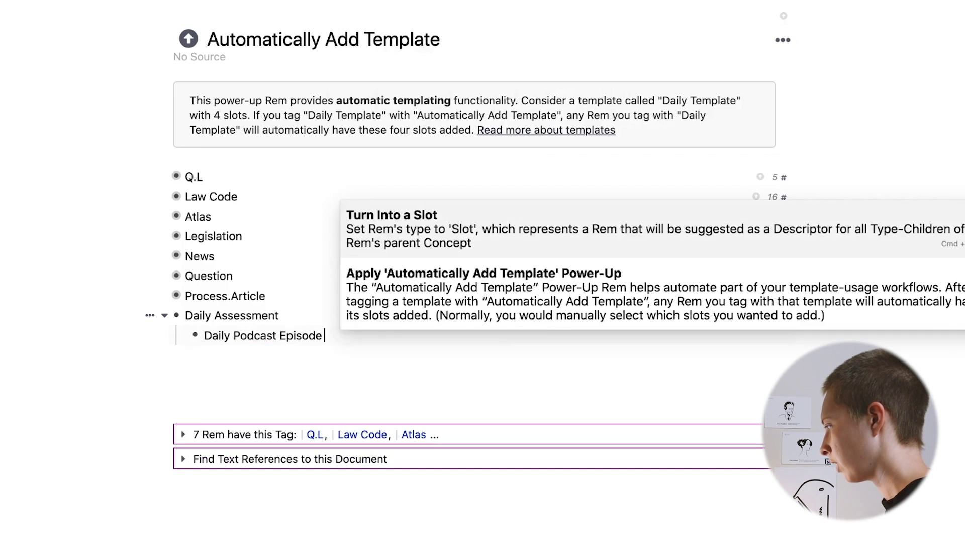
key("Return")
key("Return")
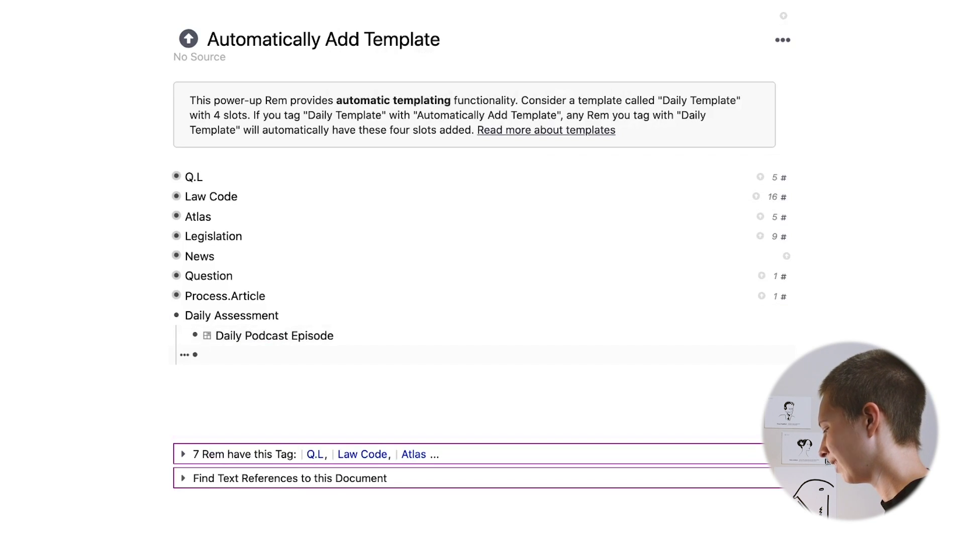
Step: Add Homework, To Study and To Research slots under Daily Assessment
type("Home")
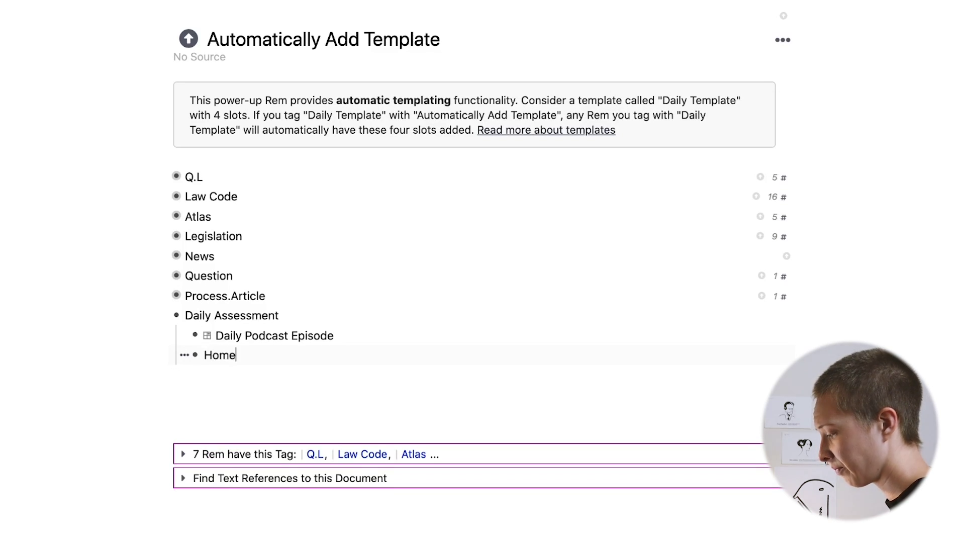
type("work /slot")
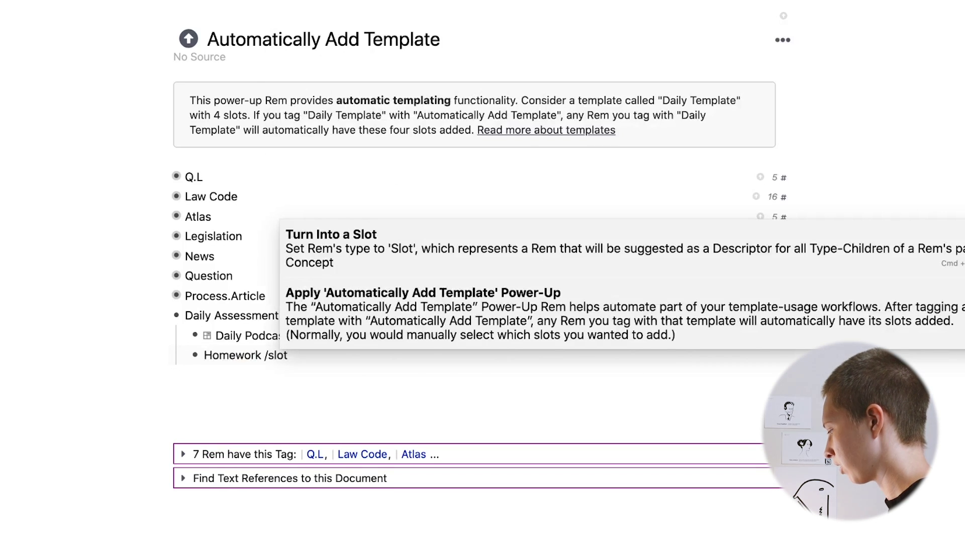
key("Return")
key("Return")
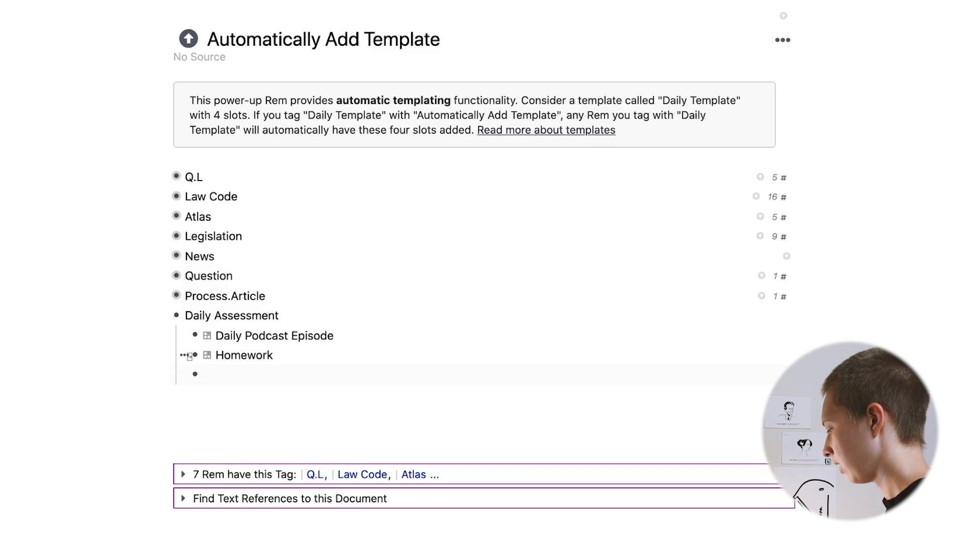
type("To ")
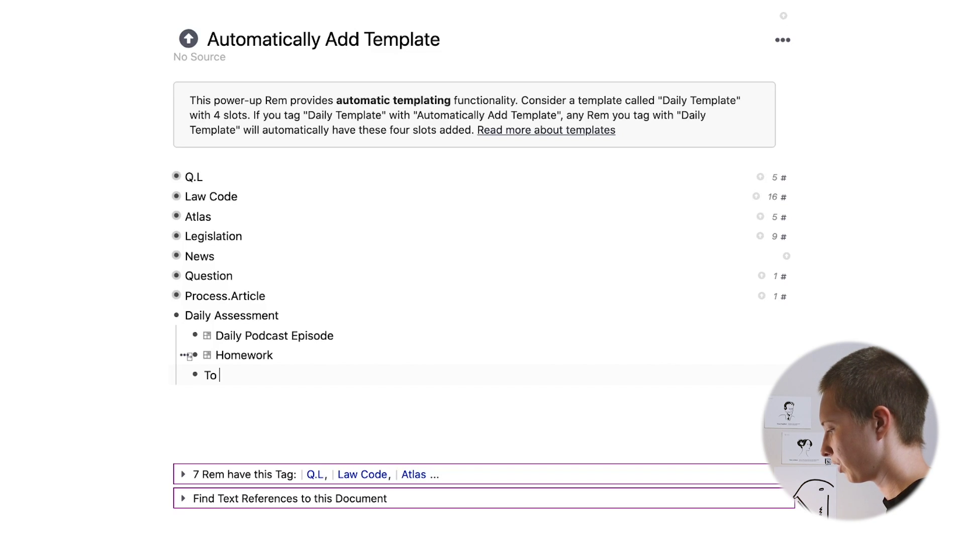
type("Study /slot")
key("Return")
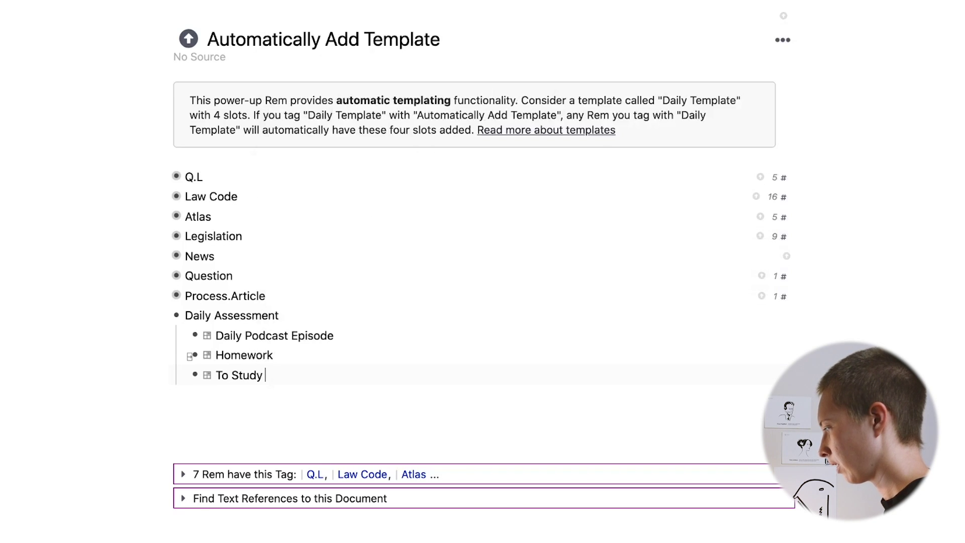
key("Return")
type("To Research /slot")
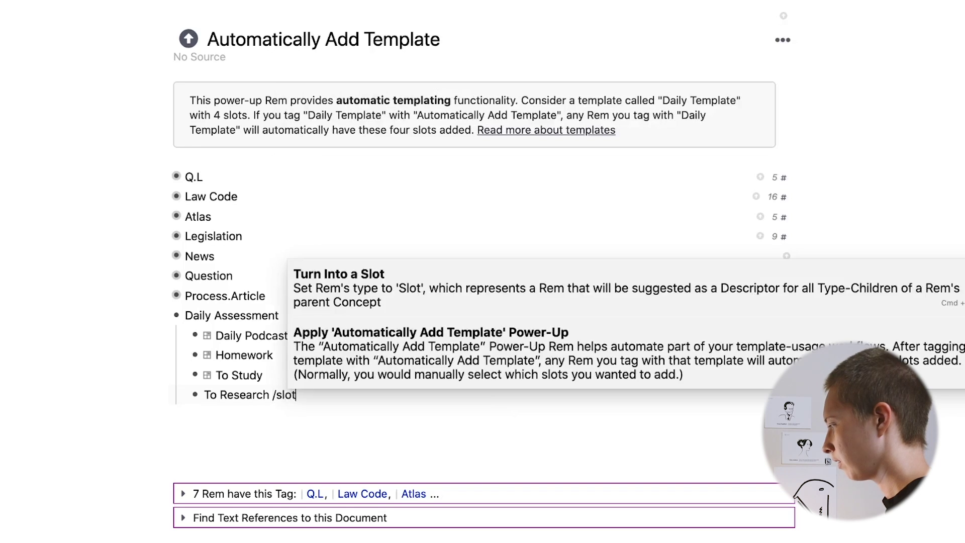
key("Return")
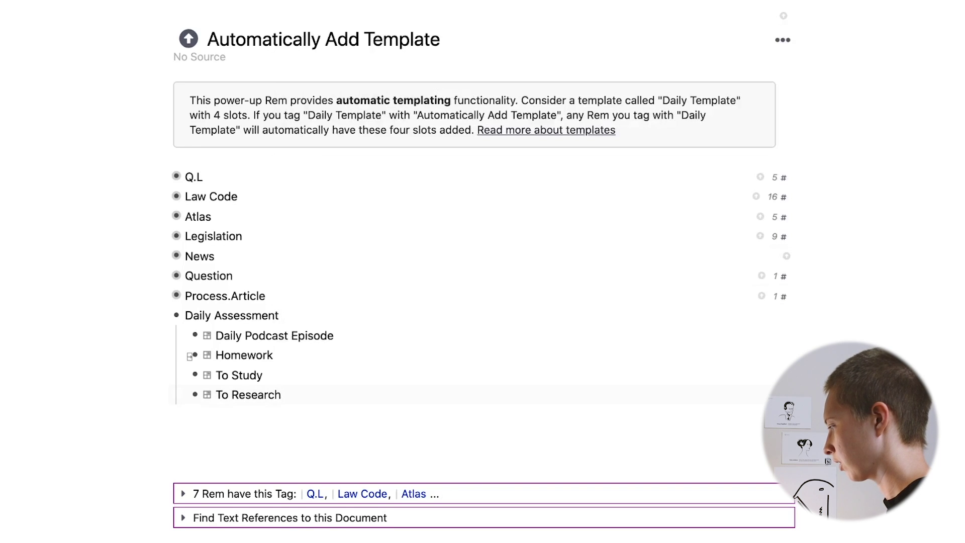
key("Return")
key("BackSpace")
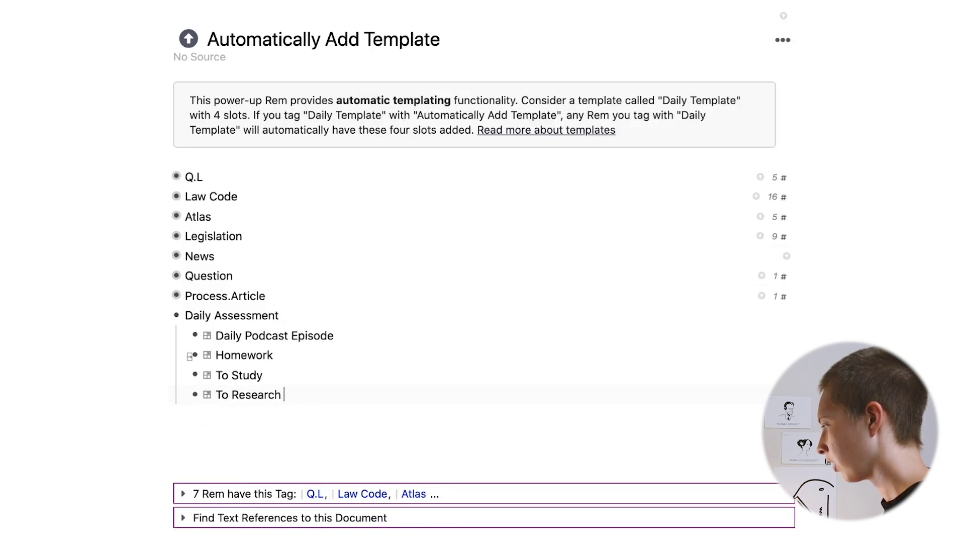
left_click(300, 316)
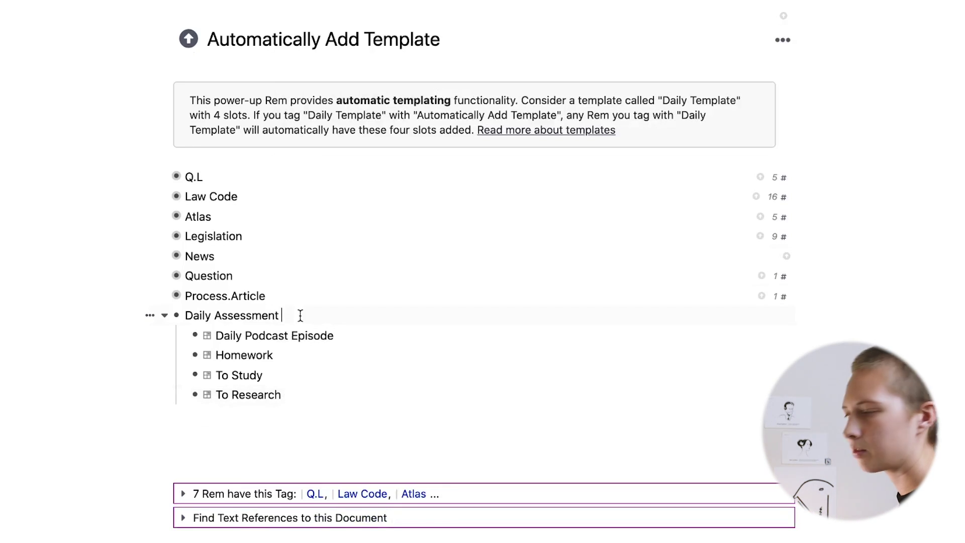
Step: Tag Daily Assessment with Automatically Add Template, then tag September 25th, 2020 with Daily Assessment
type("#Auto")
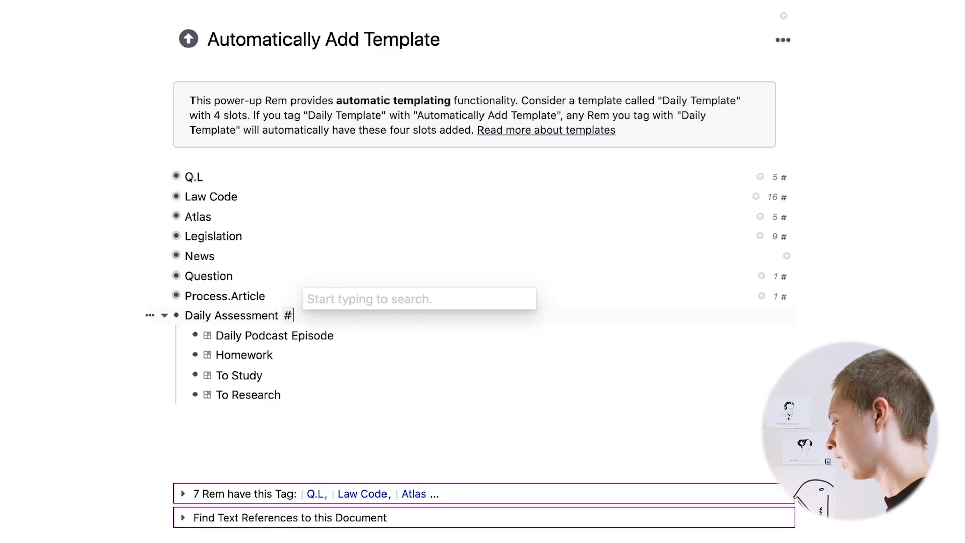
left_click(429, 238)
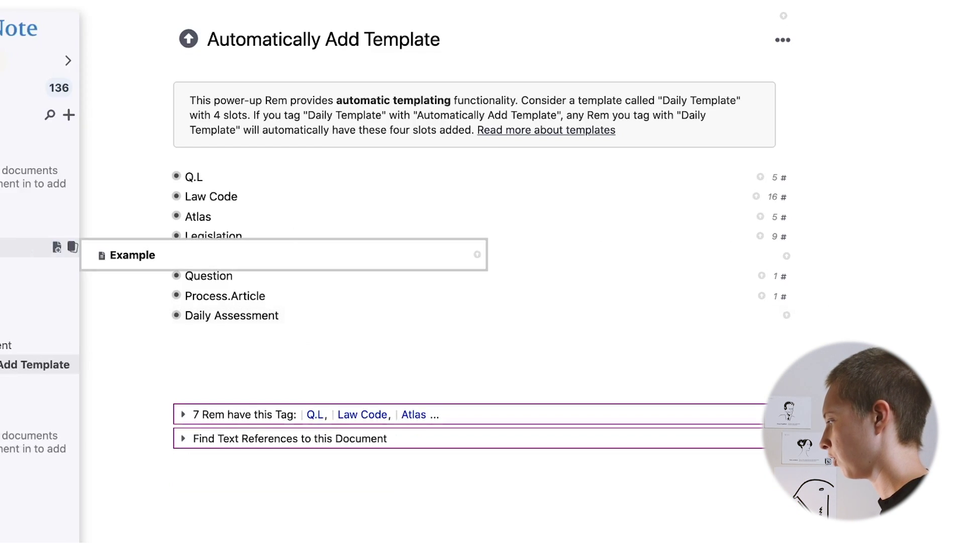
left_click(30, 247)
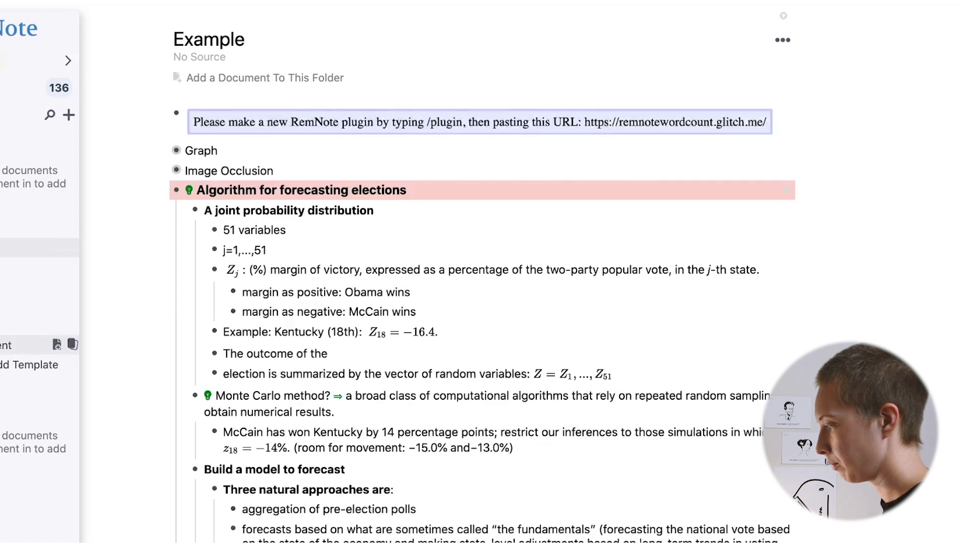
left_click(30, 345)
left_click(356, 133)
type("#")
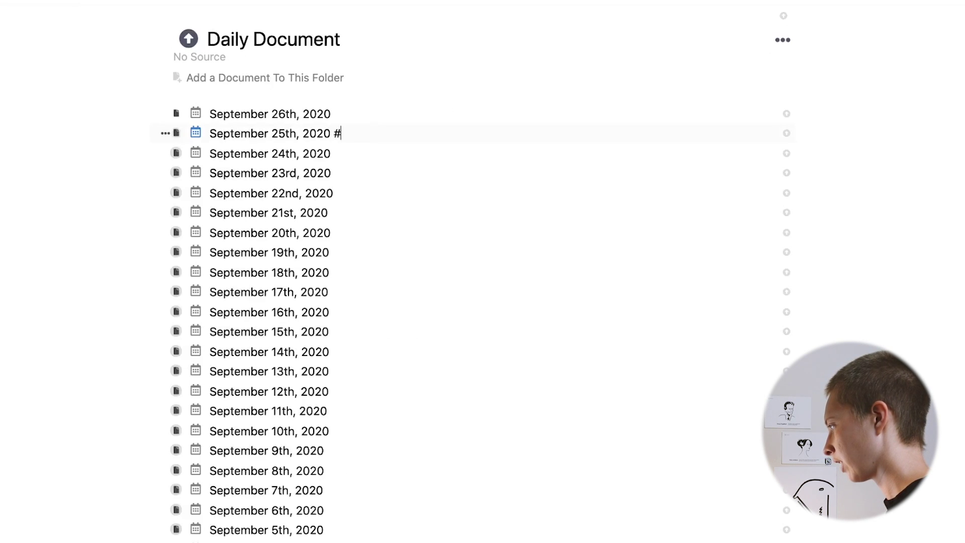
type("Daily A")
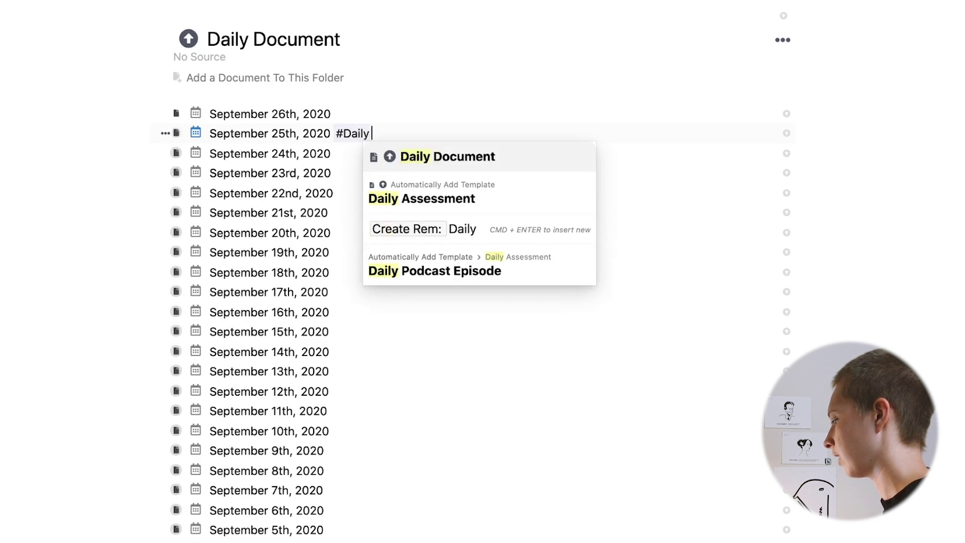
left_click(496, 168)
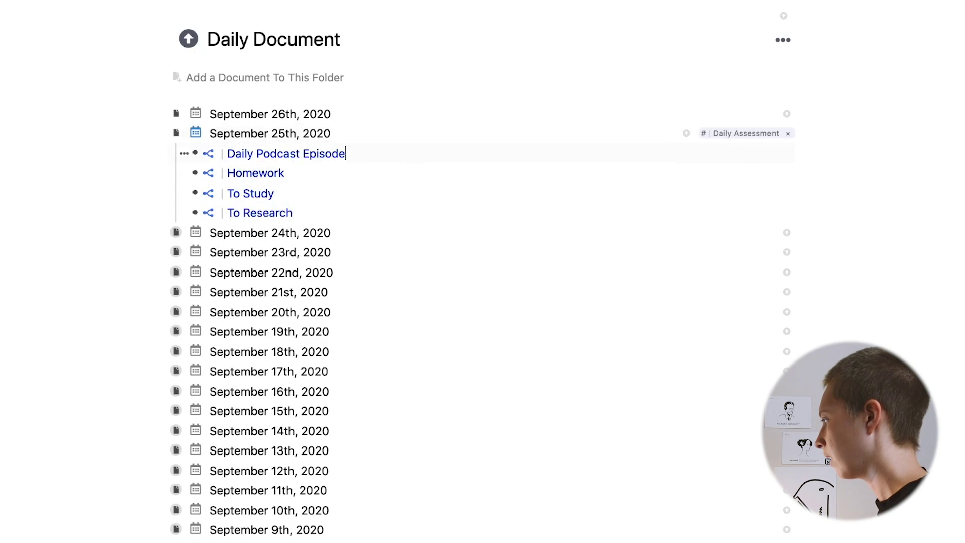
Step: Set Daily Podcast Episode to 'Name of the episode' with a nested, collapsed 'My notes here' note
type(": Name of")
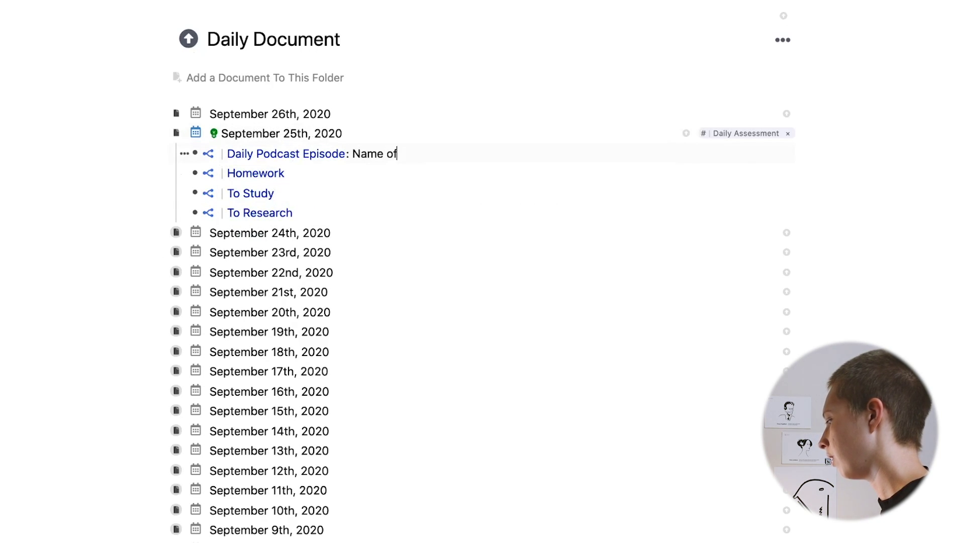
type(" the episode")
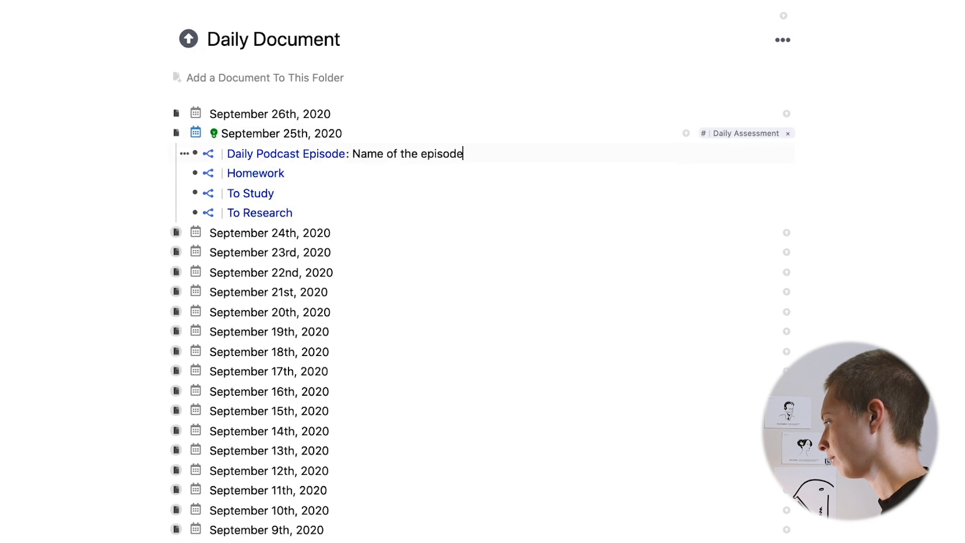
key("Return")
key("Tab")
type("N")
key("BackSpace")
type("M")
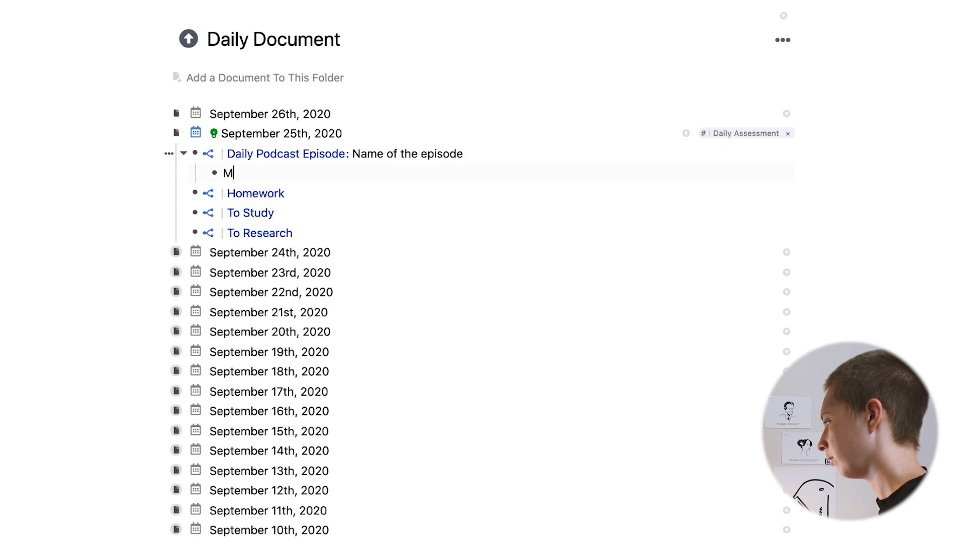
type("y notes he")
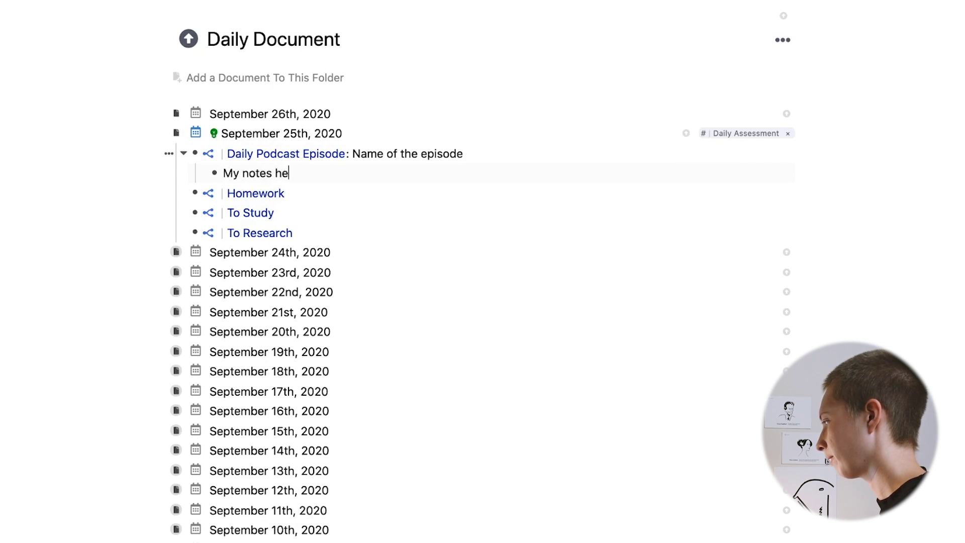
type("re")
left_click(184, 153)
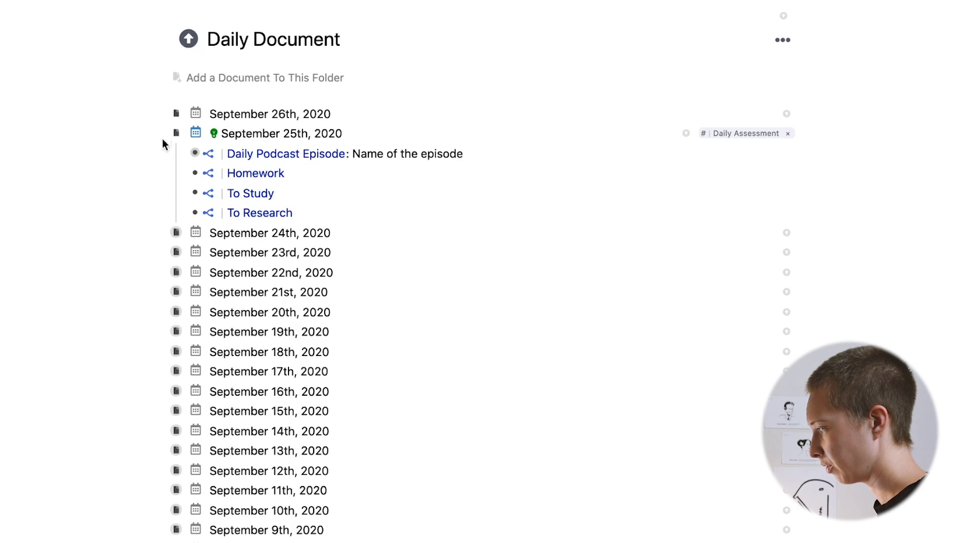
Step: Collapse September 25th and open the Example document with 'What exactly is meant here?' expanded
left_click(167, 133)
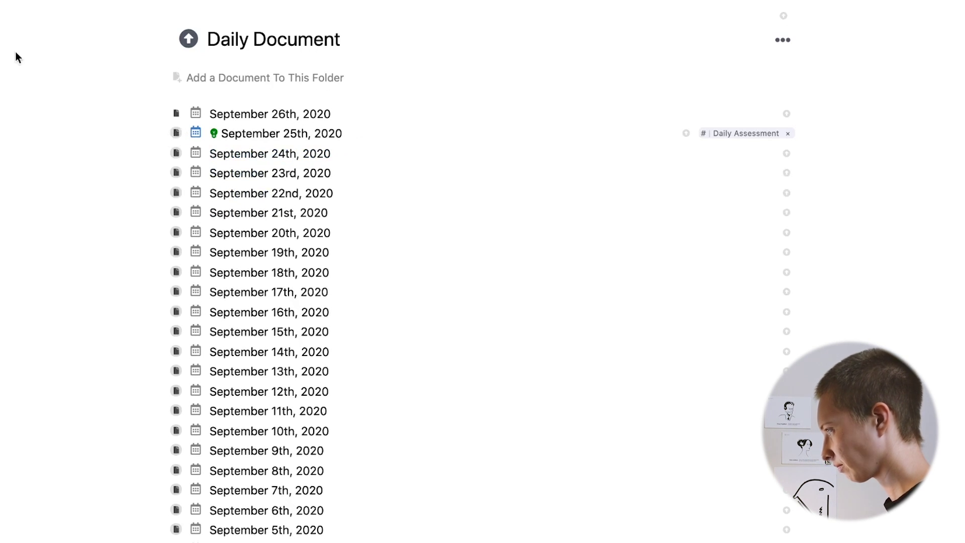
mouse_move(3, 247)
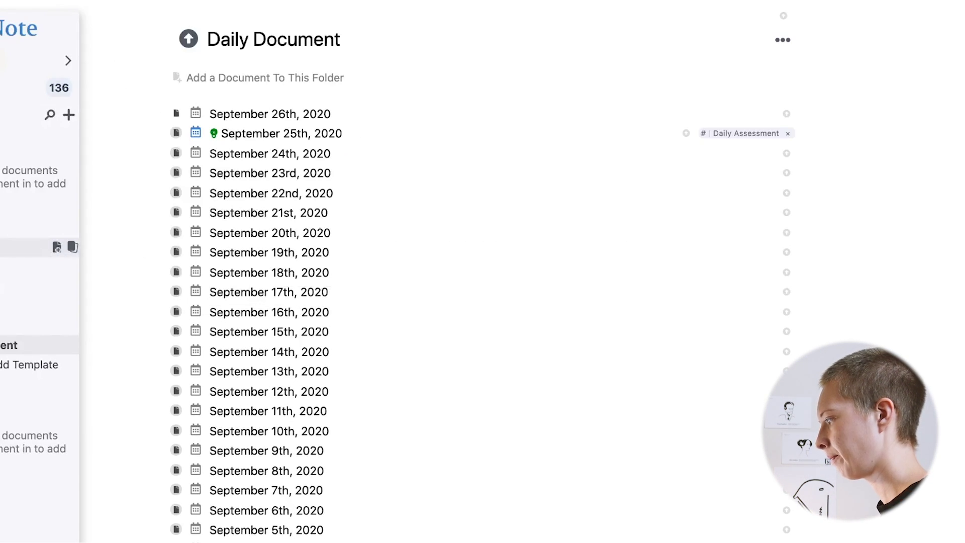
left_click(30, 247)
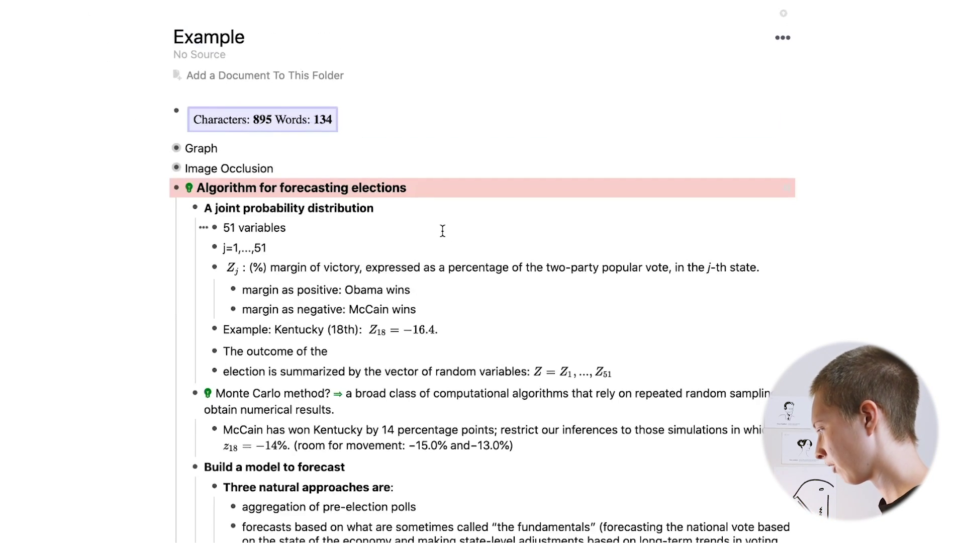
scroll(442, 222, "down", 5)
left_click(242, 345)
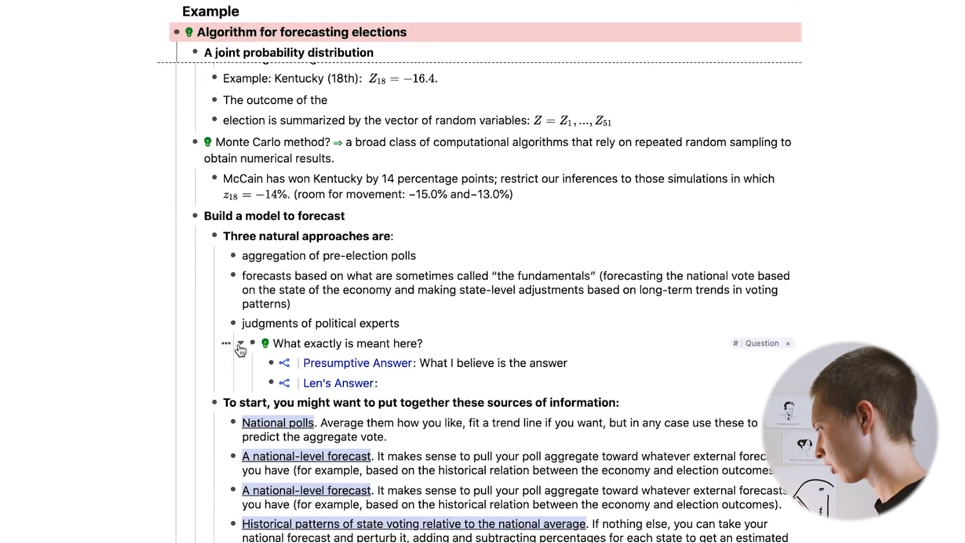
Step: Link the second answer to September 26th, 2020 and open that daily page beside Example
scroll(351, 322, "down", 2)
left_click(469, 299)
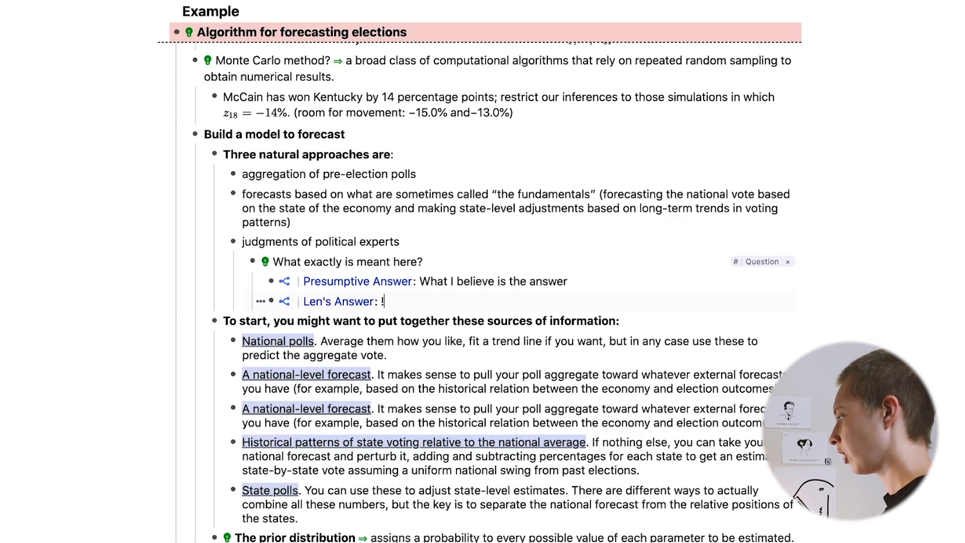
type("!")
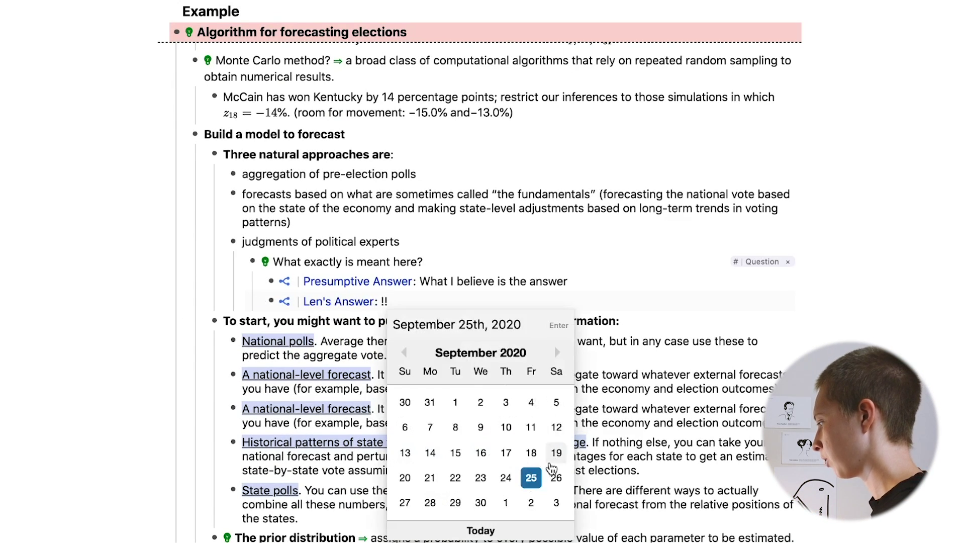
left_click(556, 478)
mouse_move(474, 304)
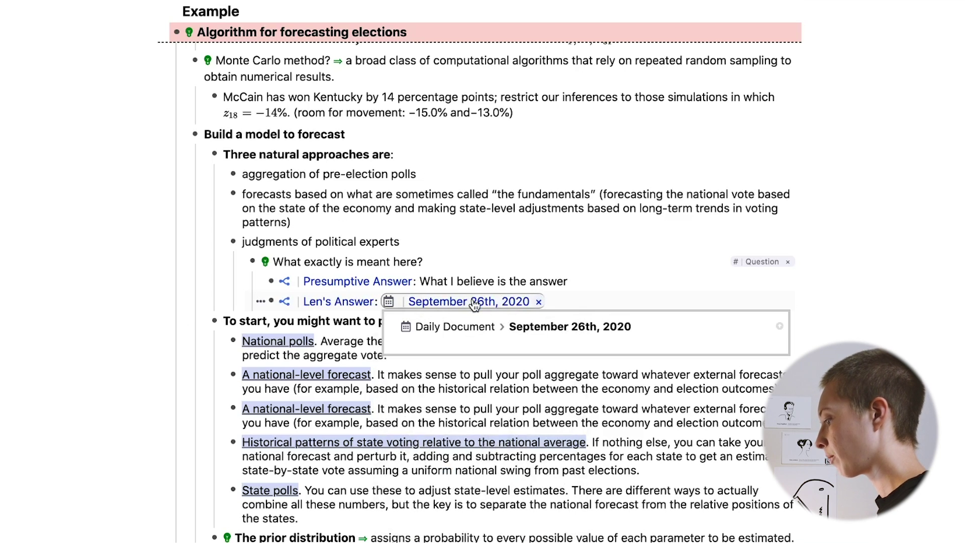
left_click(474, 302)
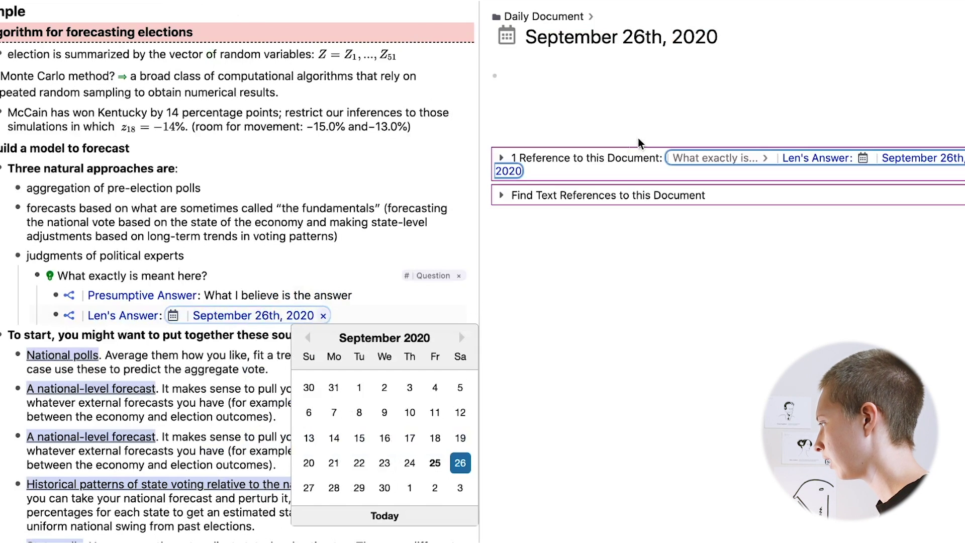
Step: Add a to-do about discussing French questions to September 26th, then view it in Daily Document
left_click(565, 68)
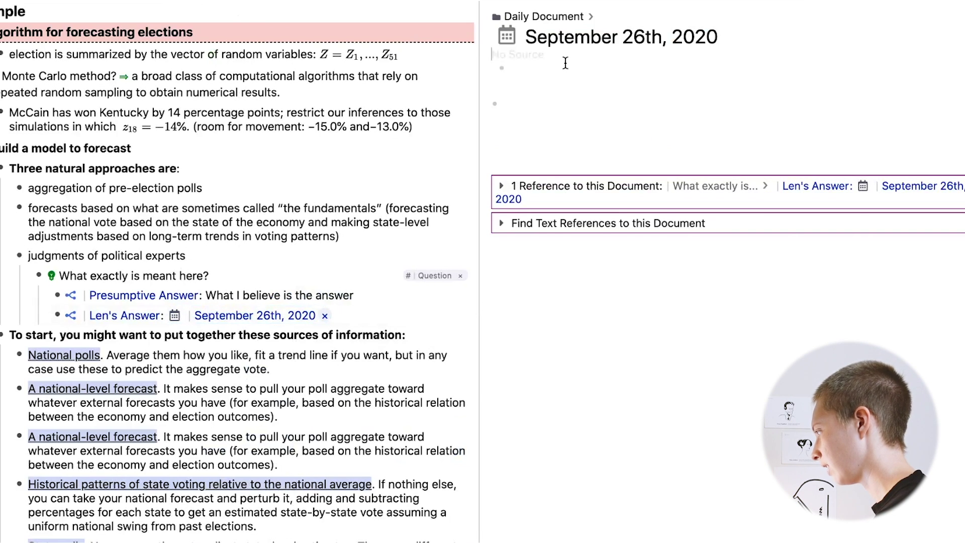
type("/to")
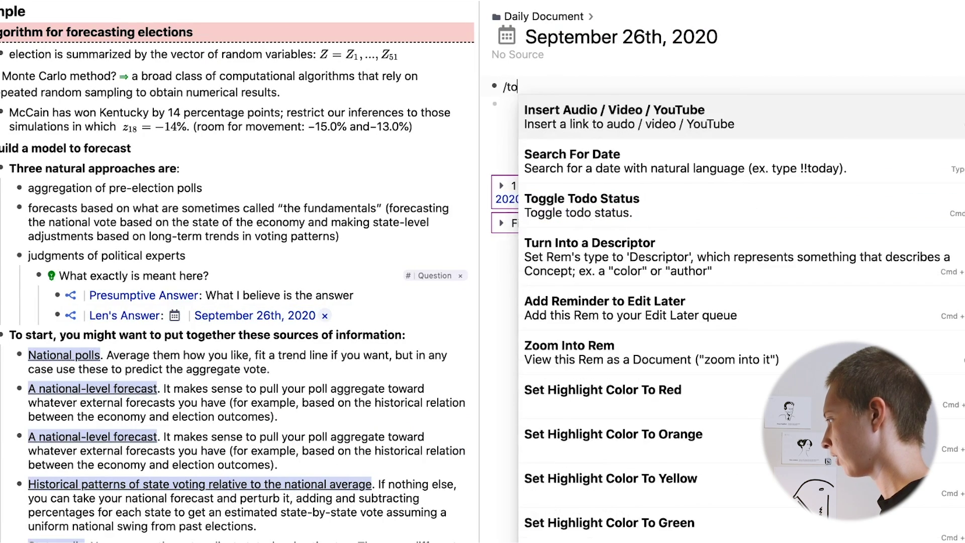
type("do")
key("Return")
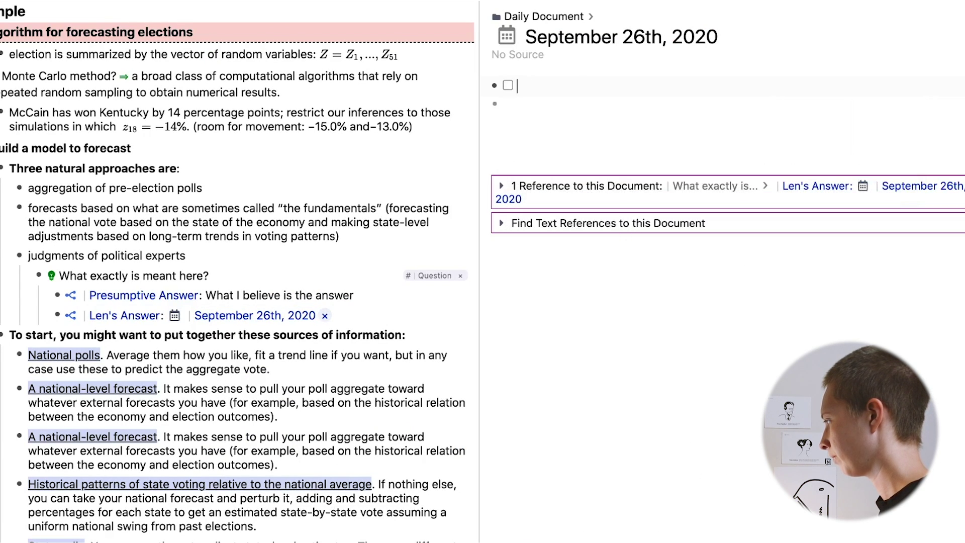
type("Talk ")
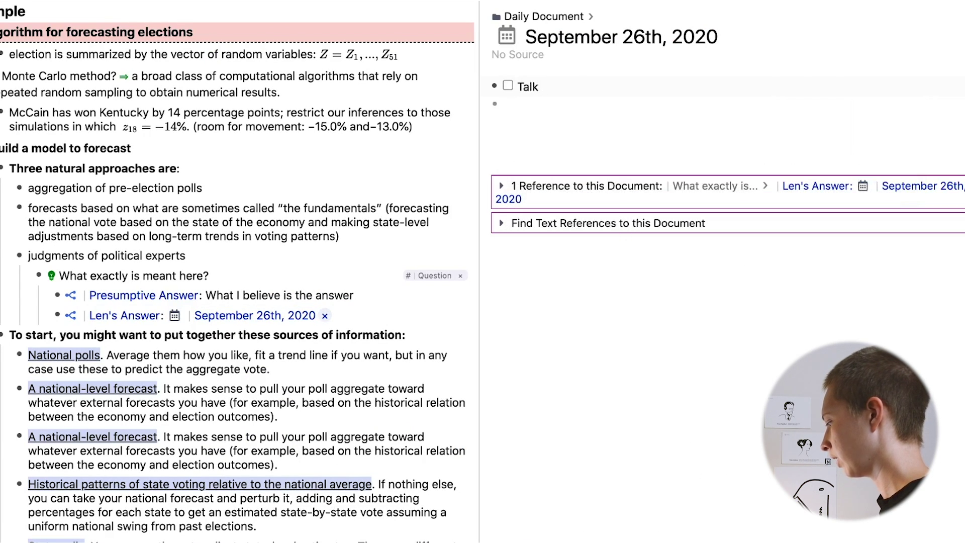
type("to Lenny")
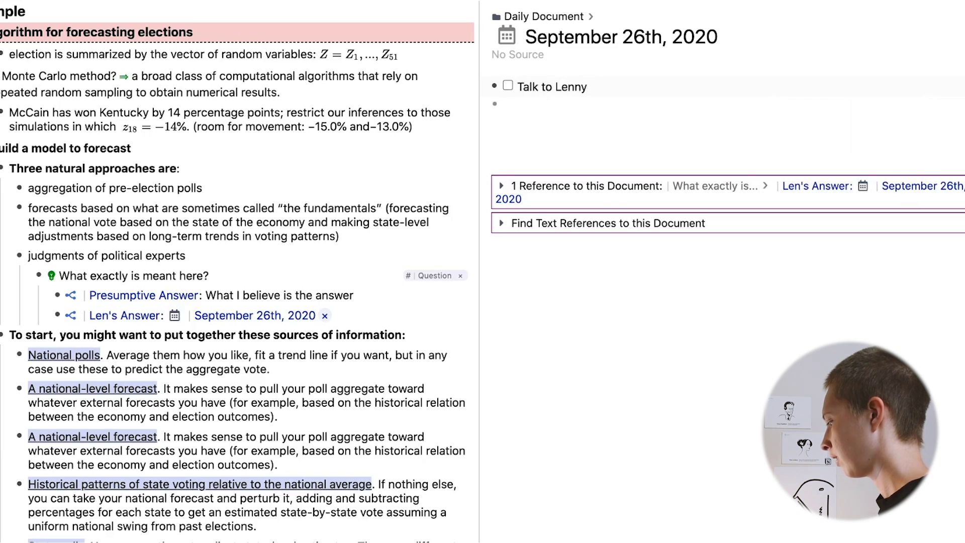
type(" about French ")
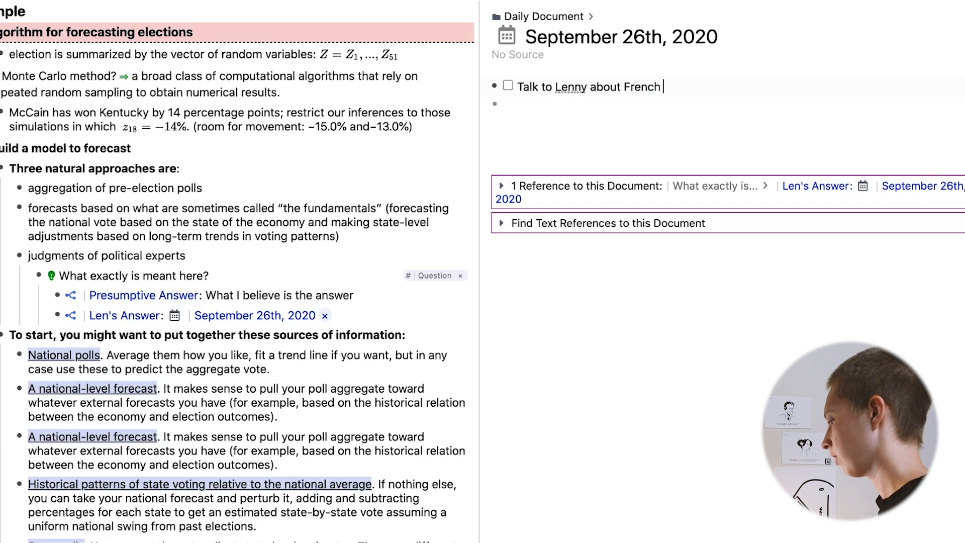
type("questions!")
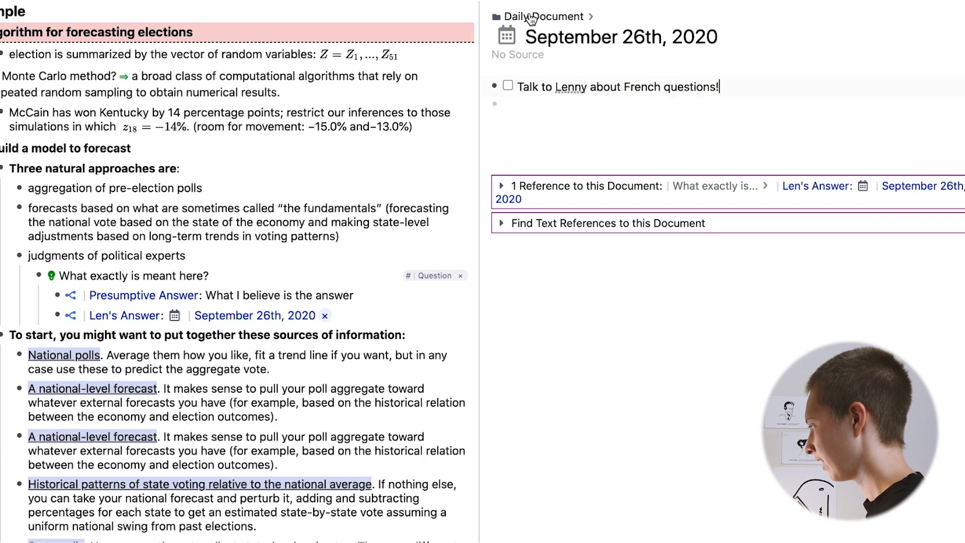
left_click(532, 17)
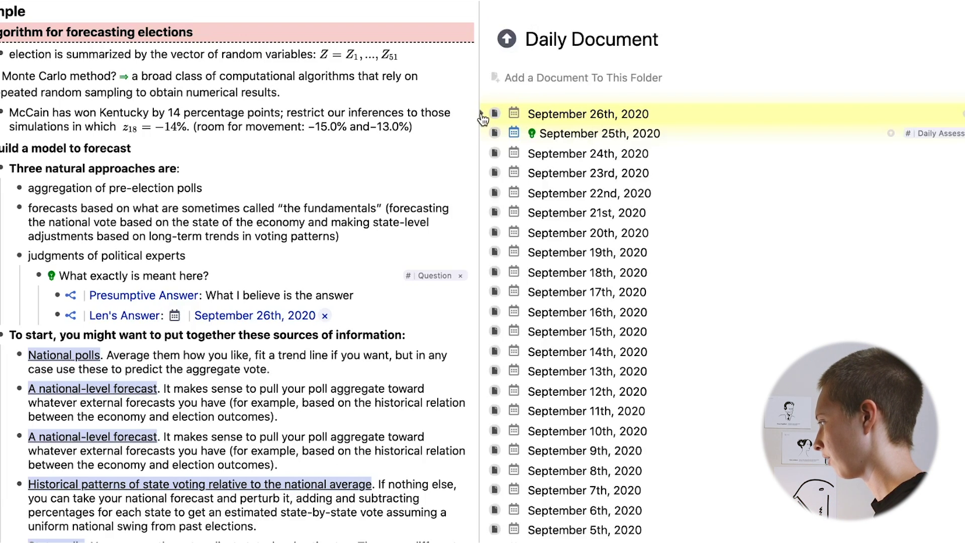
left_click(482, 115)
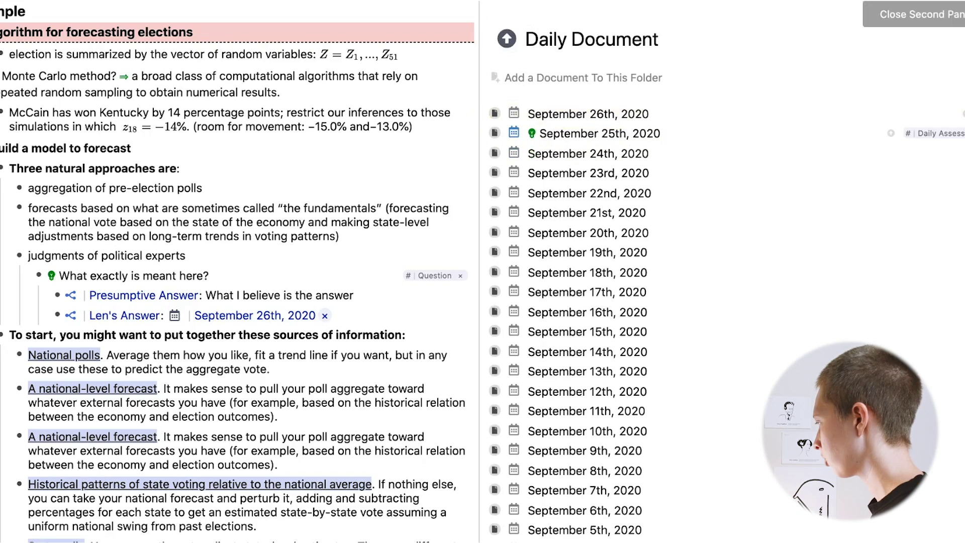
Step: Close the side pane and follow the September 26th date link to the full-window Daily Document
left_click(935, 13)
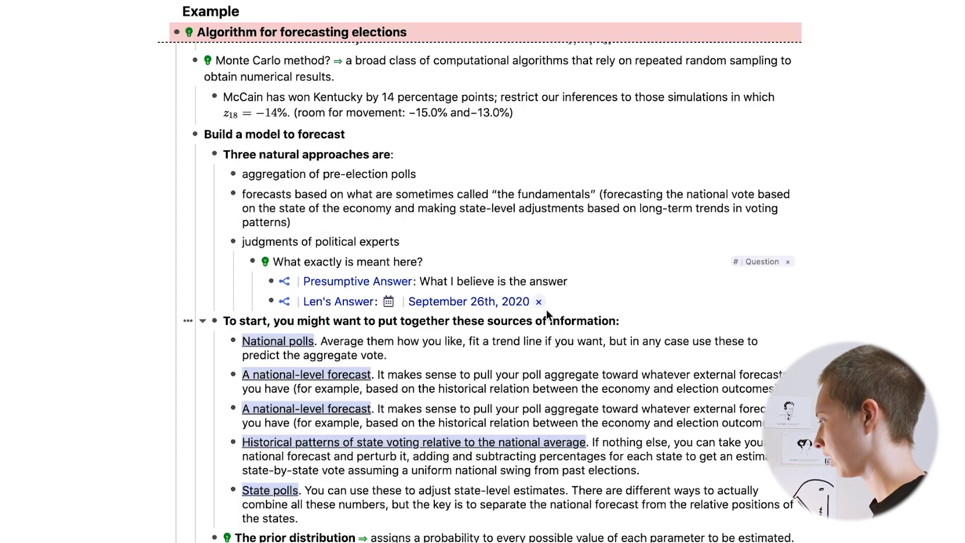
mouse_move(538, 305)
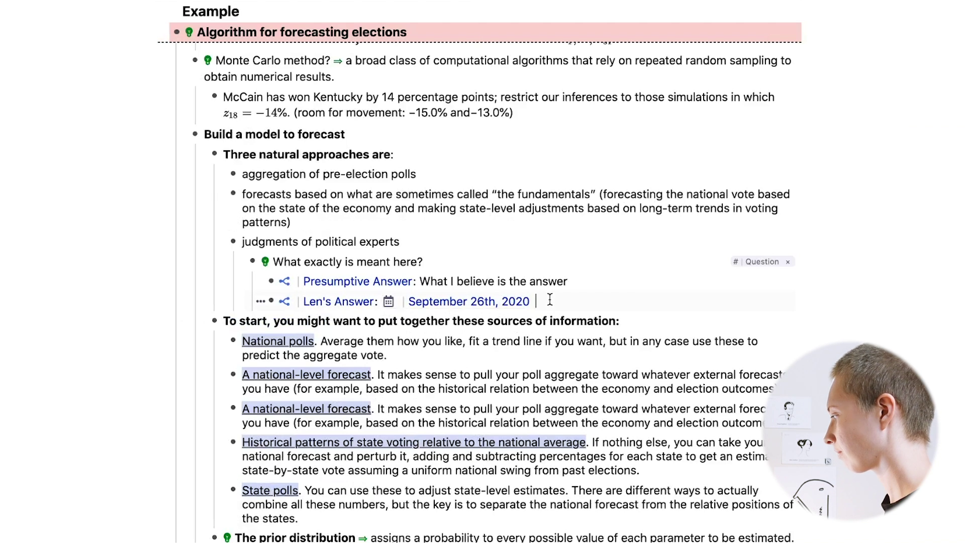
left_click(527, 301)
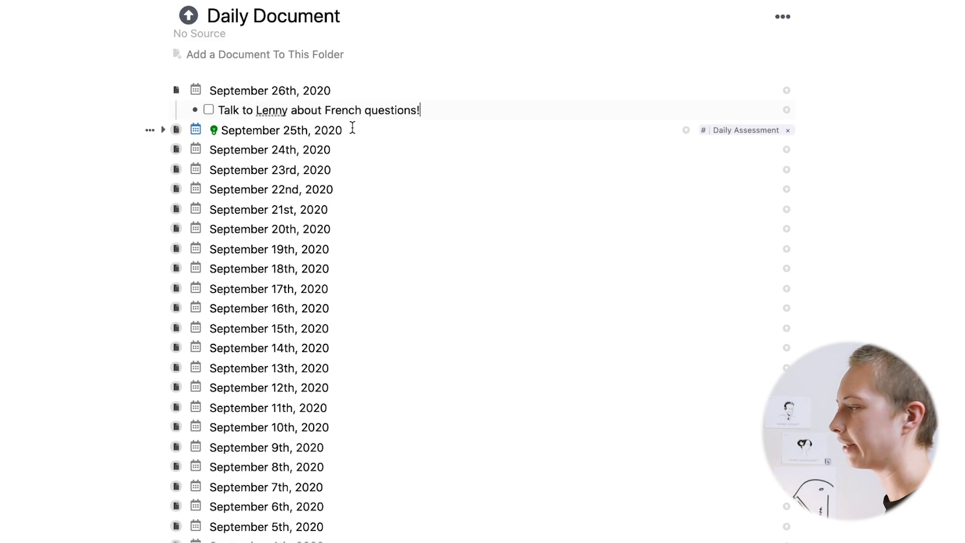
left_click(557, 134)
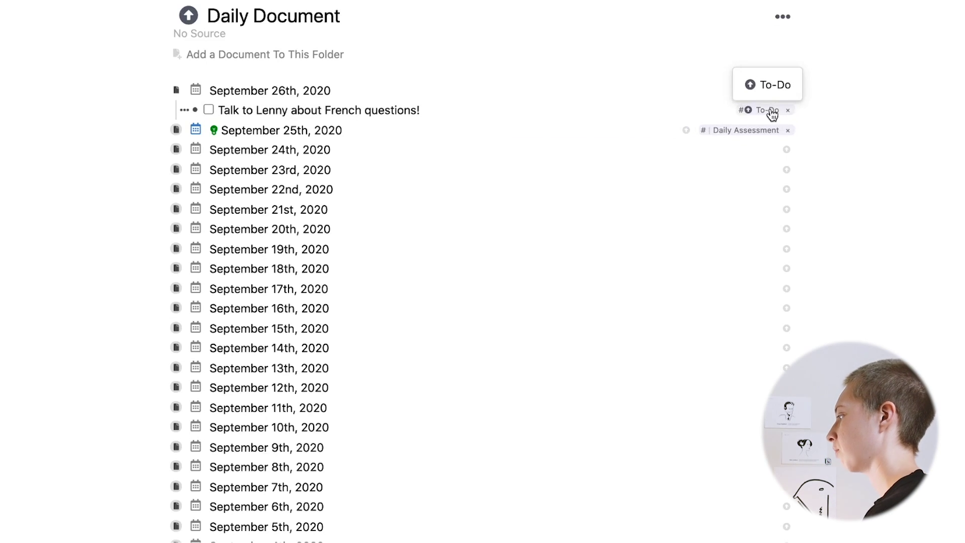
Step: Inspect the To-Do tag's Status values, then go back and open the Automatically Add Template page
left_click(771, 110)
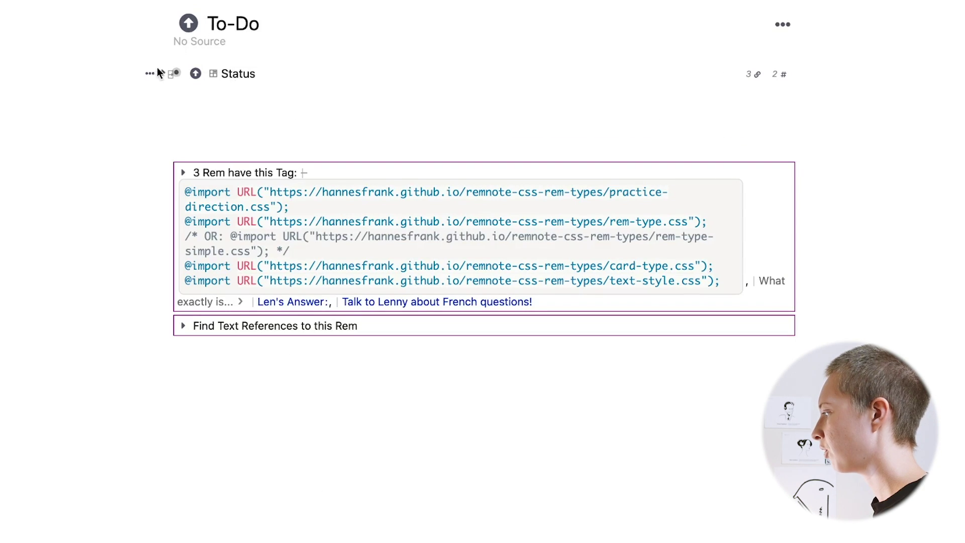
left_click(164, 75)
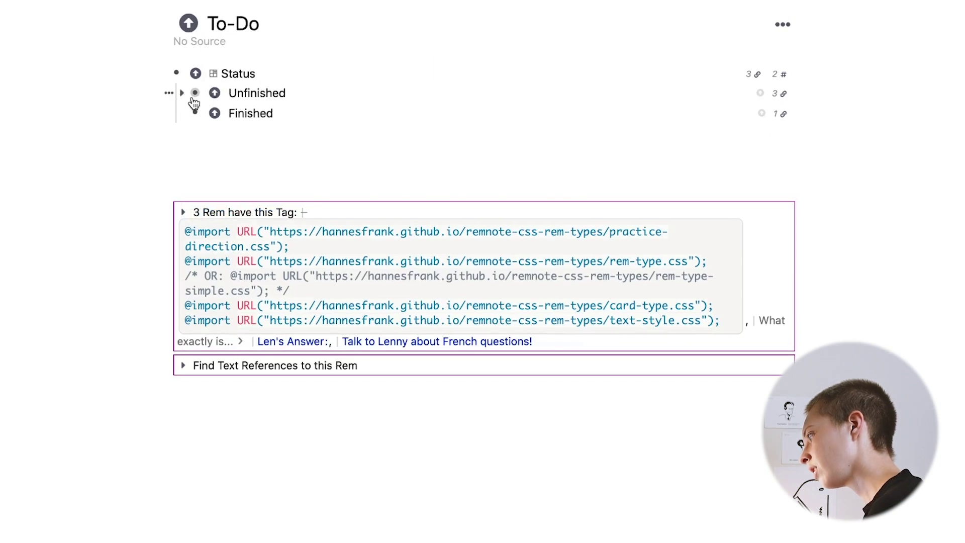
left_click(183, 94)
left_click(184, 95)
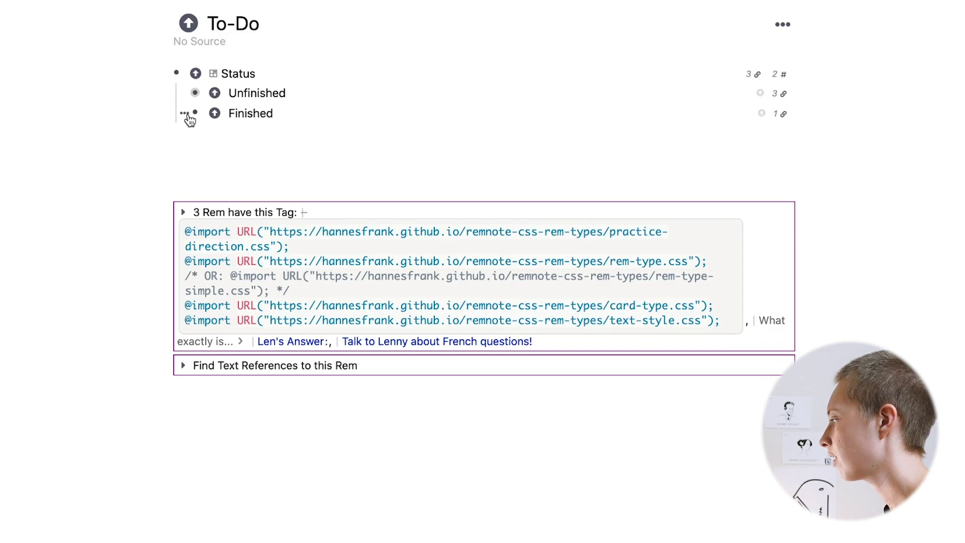
key("Delete")
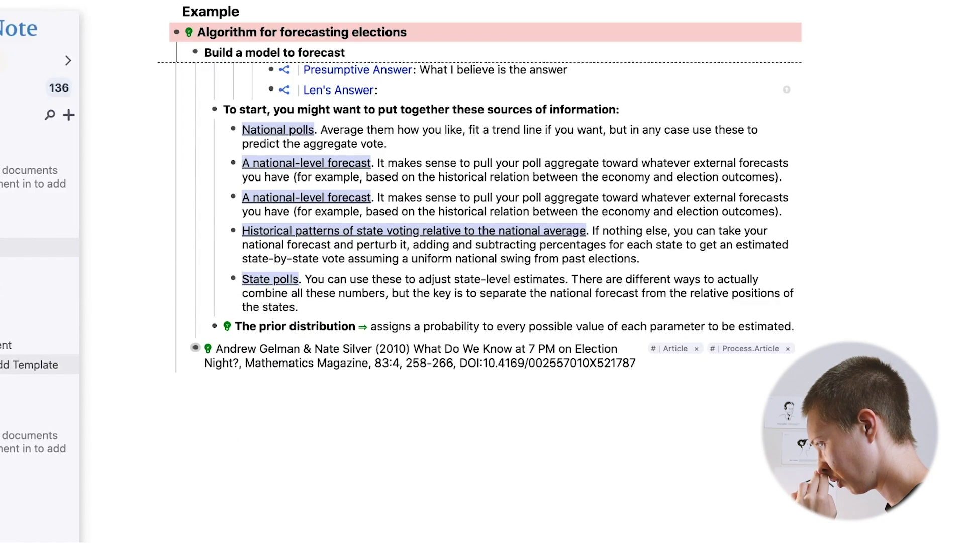
left_click(31, 364)
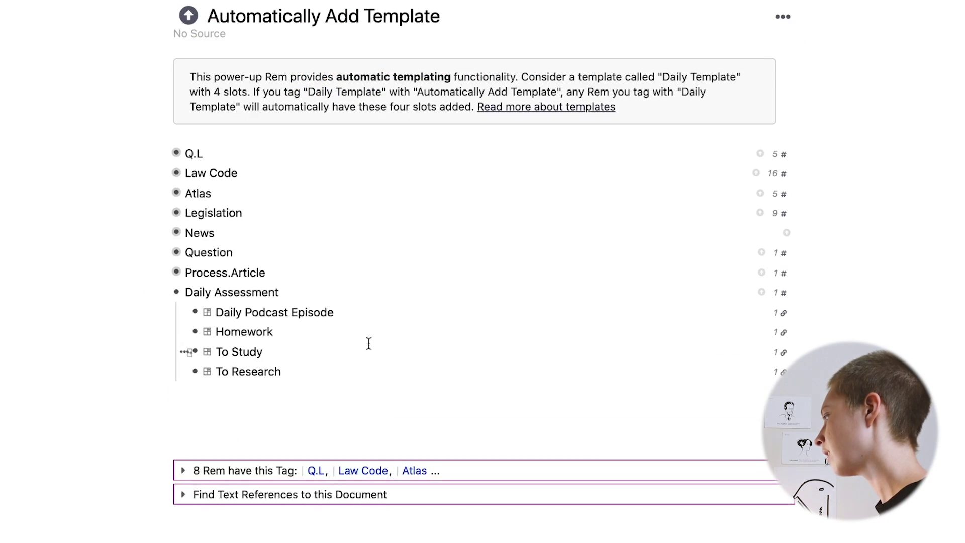
Step: Nest Number and Notes slots under Daily Podcast Episode
key("Return")
key("Tab")
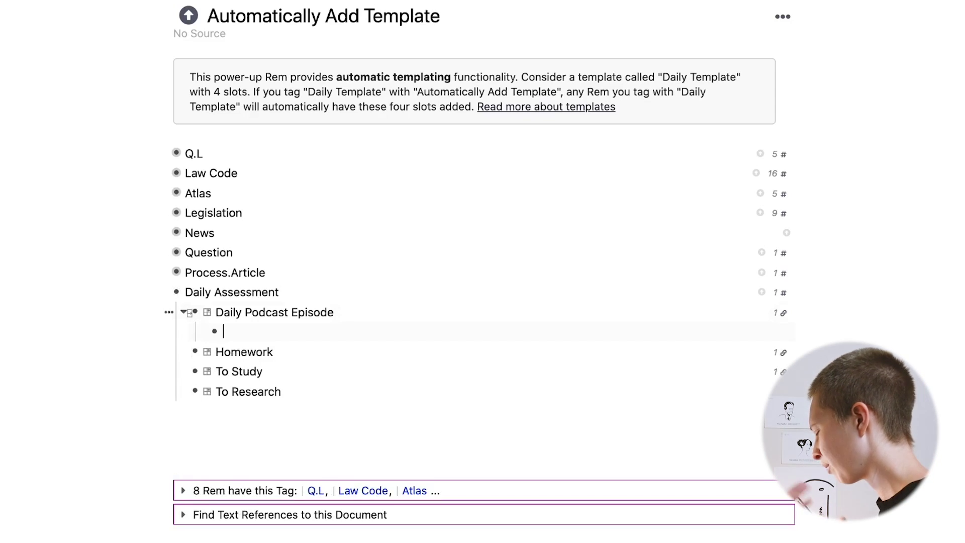
type("Numbe")
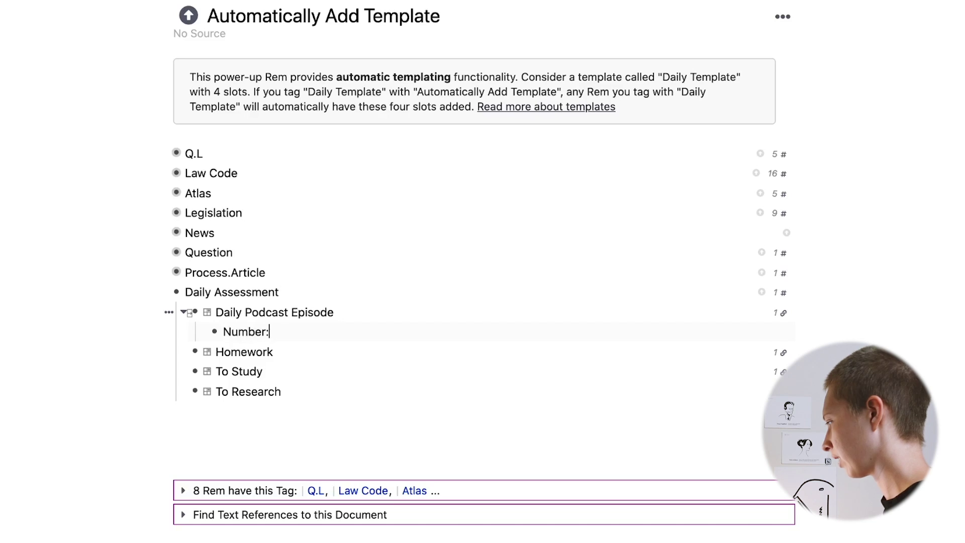
type("r")
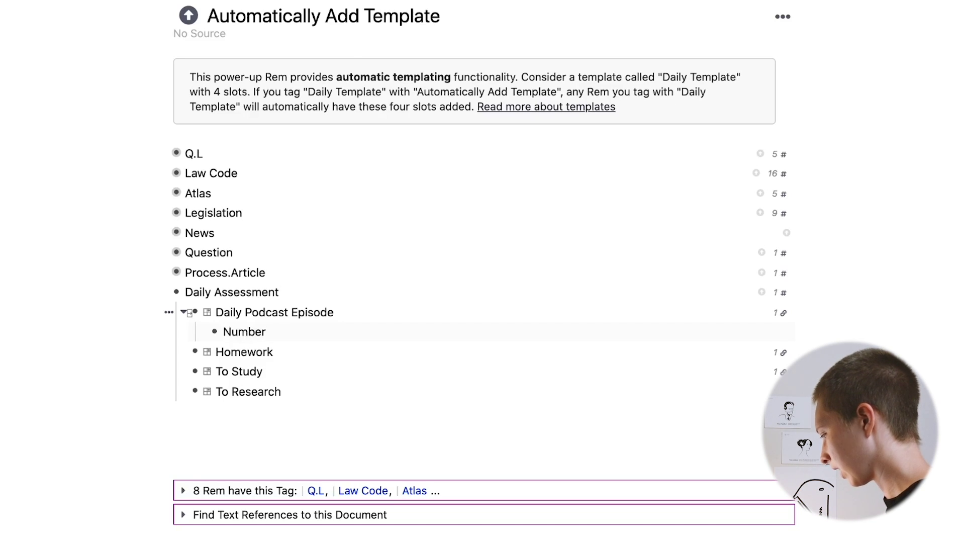
type(" /slt")
key("BackSpace")
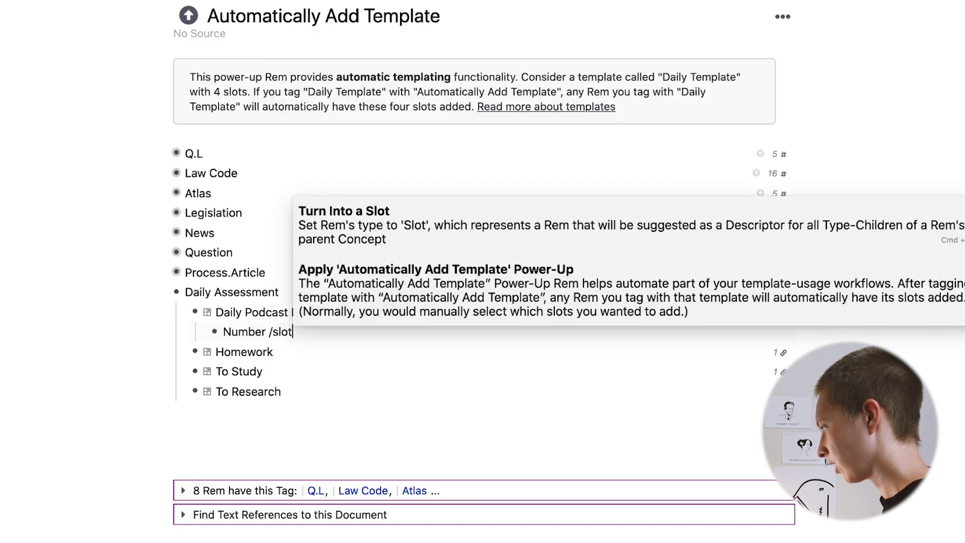
type("ot")
key("Return")
key("Return")
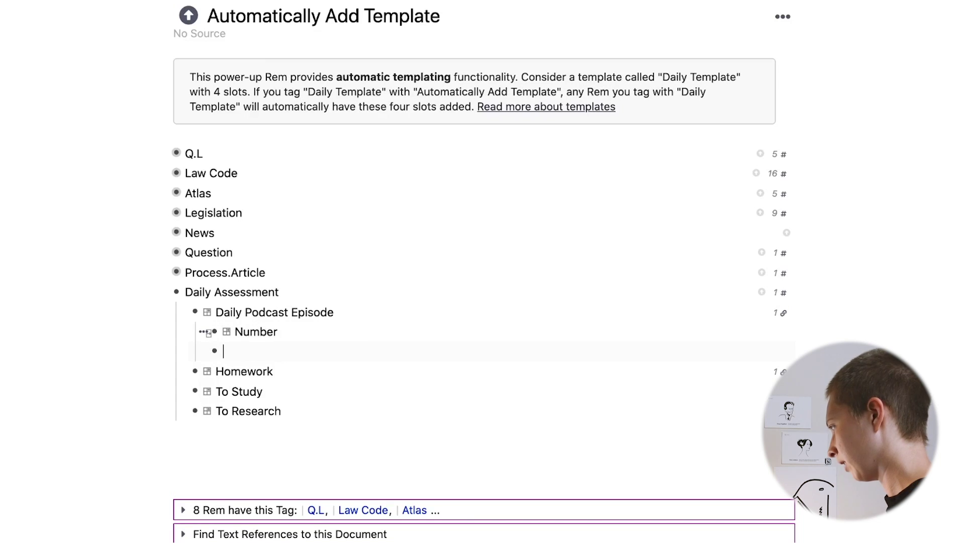
type("Notes /")
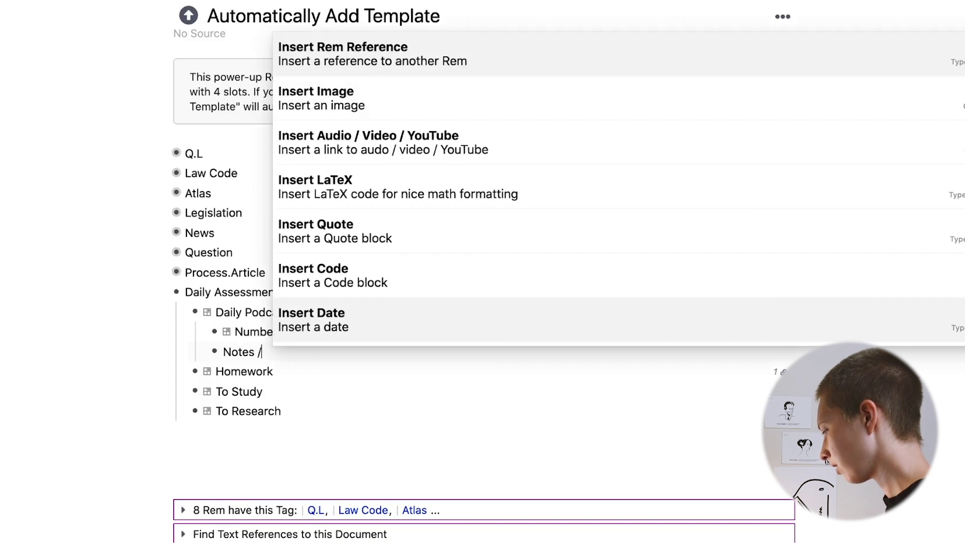
type("slot")
key("Return")
Step: Nest a Due Date slot under Homework
left_click(302, 367)
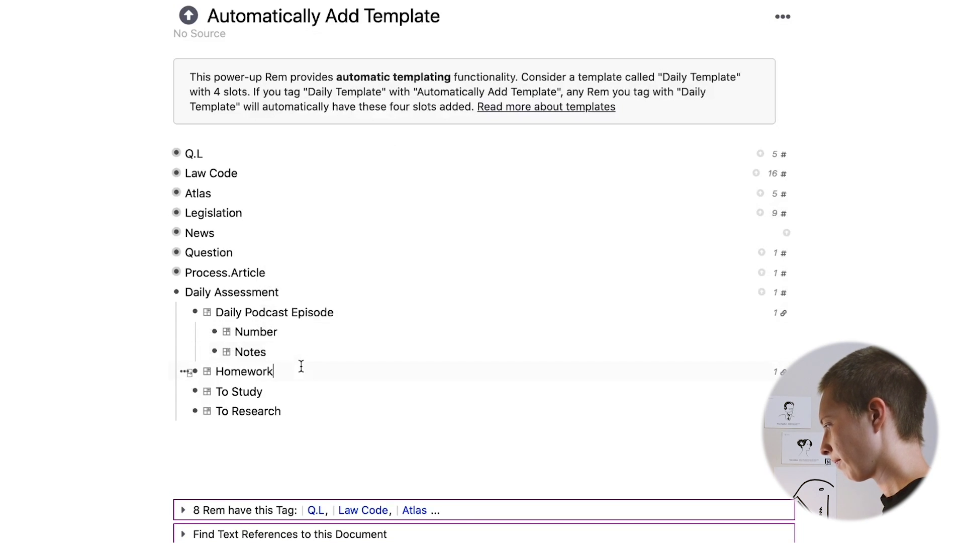
key("Return")
key("Tab")
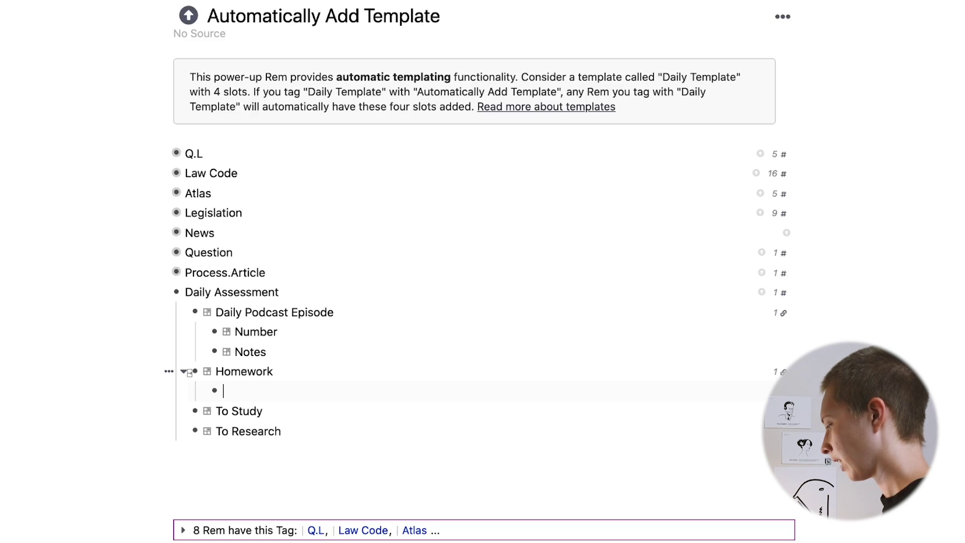
type("Du")
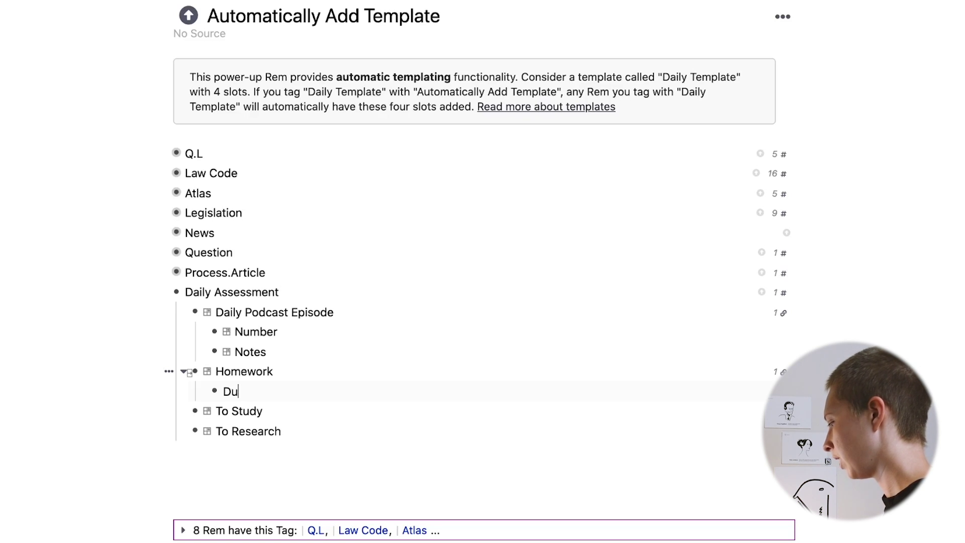
type("e Date /slot")
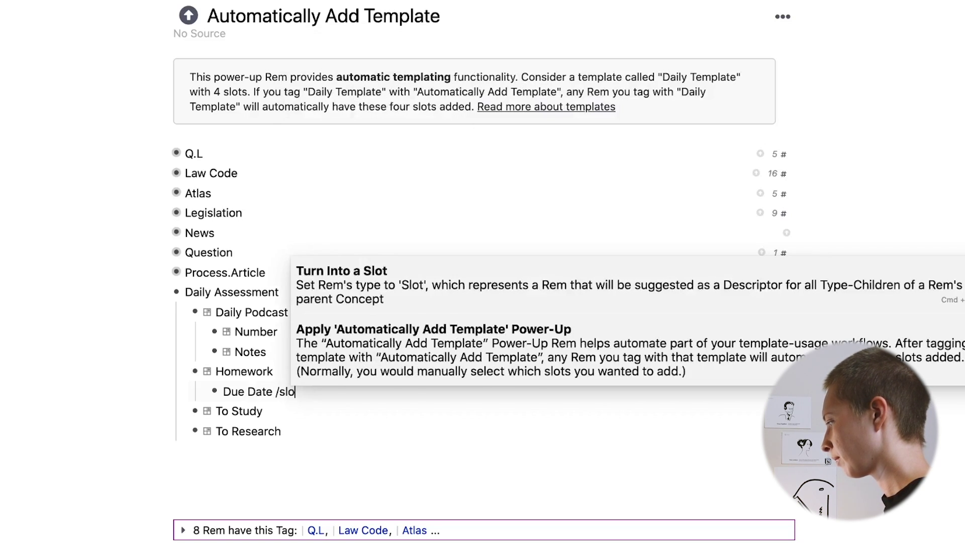
key("Return")
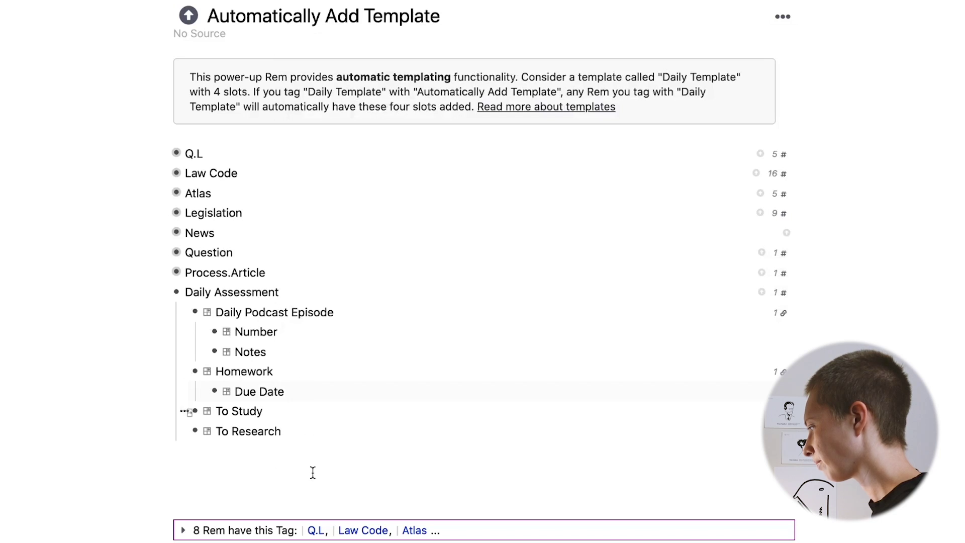
mouse_move(2, 271)
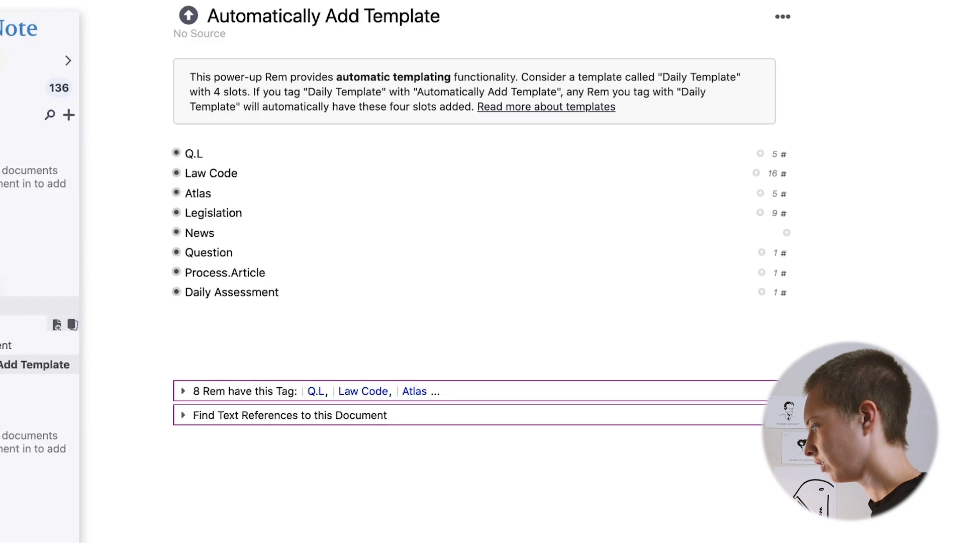
Step: Tag September 26th, 2020 in Daily Document with Daily Assessment and collapse September 25th
left_click(31, 345)
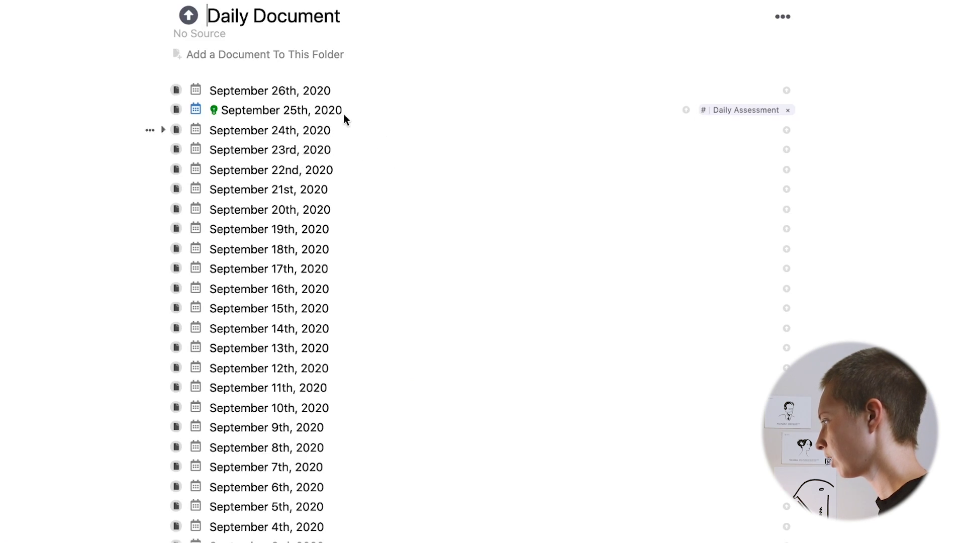
left_click(362, 88)
type("#")
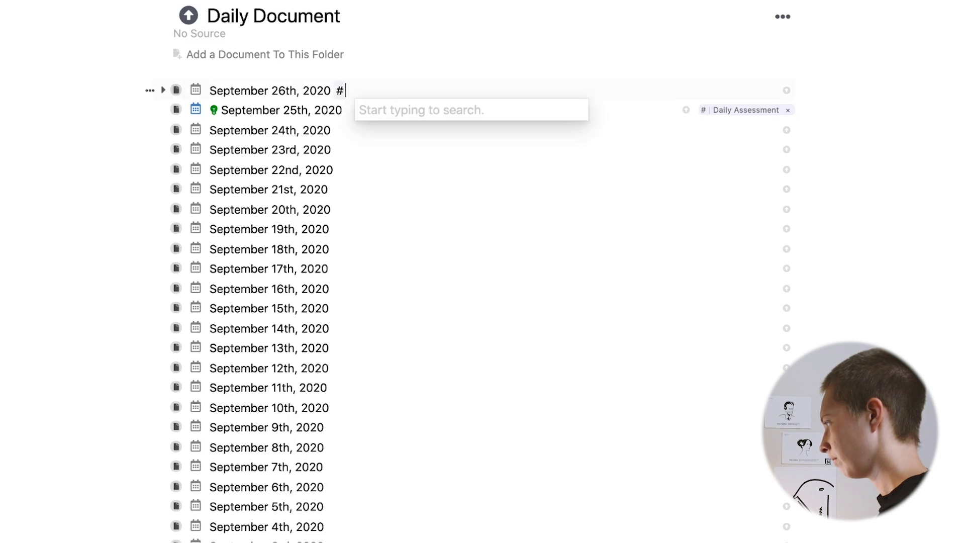
type("Dail")
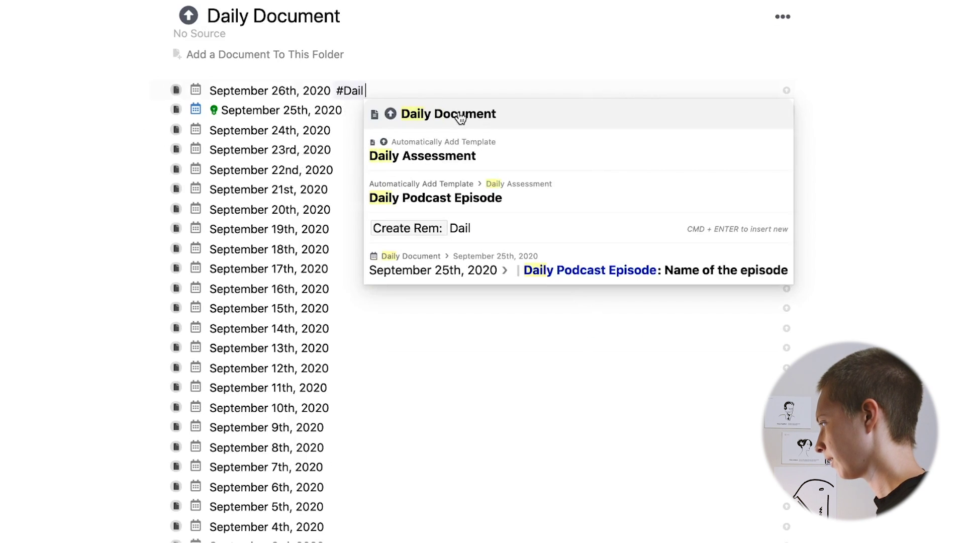
left_click(447, 160)
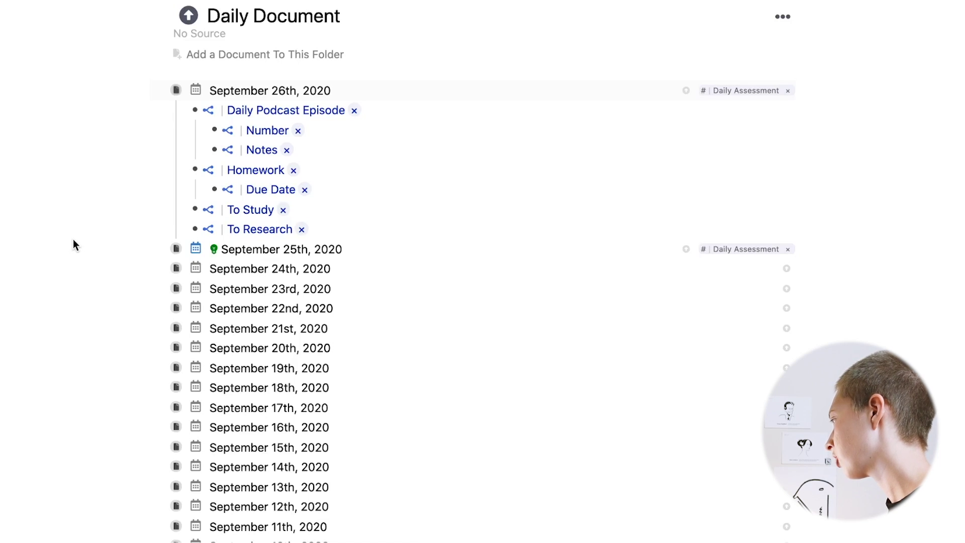
left_click(155, 234)
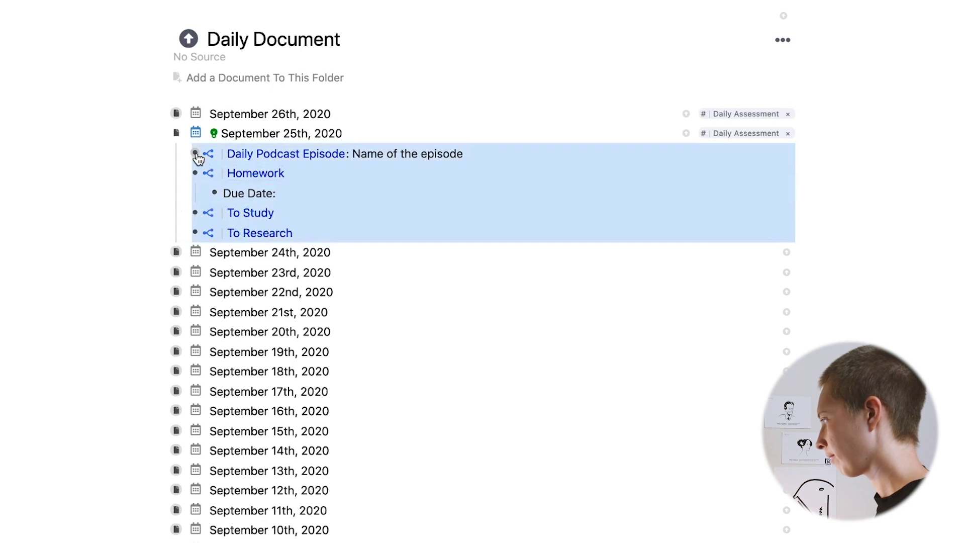
Step: Remove the Daily Assessment tags from September 25th and 26th, then retag September 25th
left_click(375, 129)
left_click(721, 134)
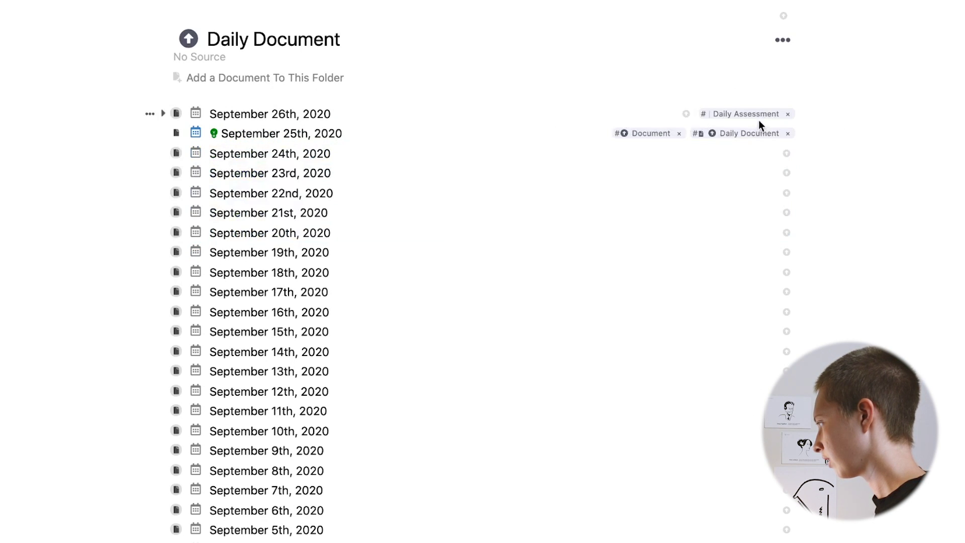
left_click(787, 115)
left_click(383, 131)
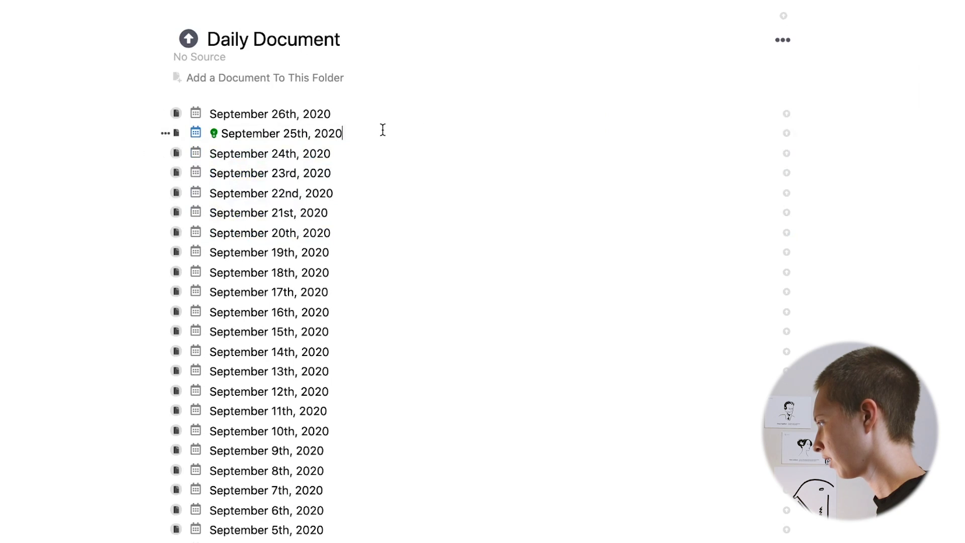
type("#Daily")
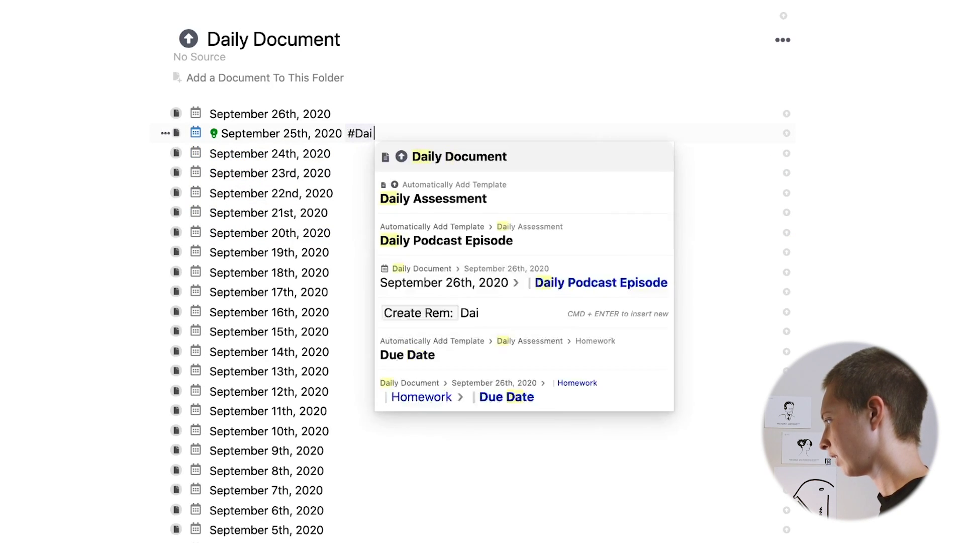
left_click(504, 194)
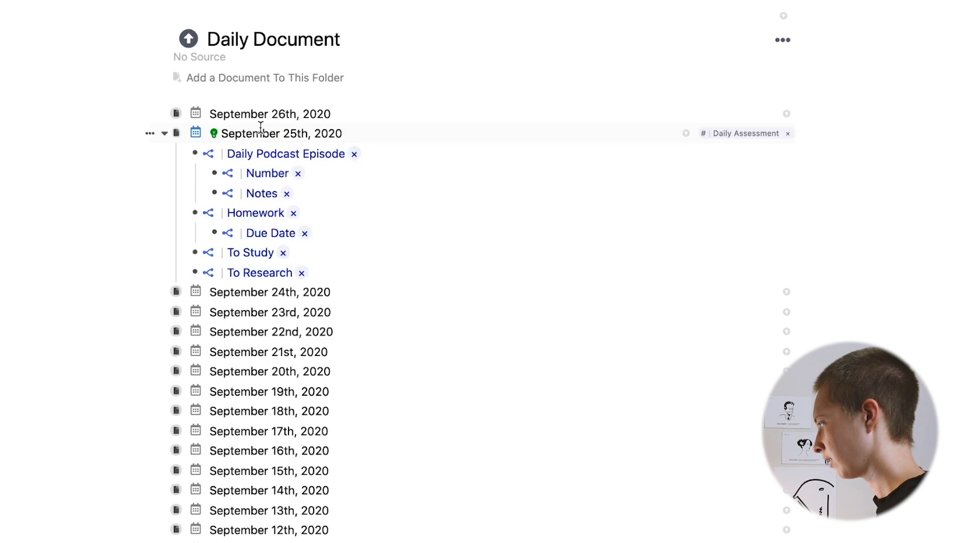
Step: Set Homework's Due Date to September 28th, 2020 via !!Monday and view that date's references
left_click(304, 235)
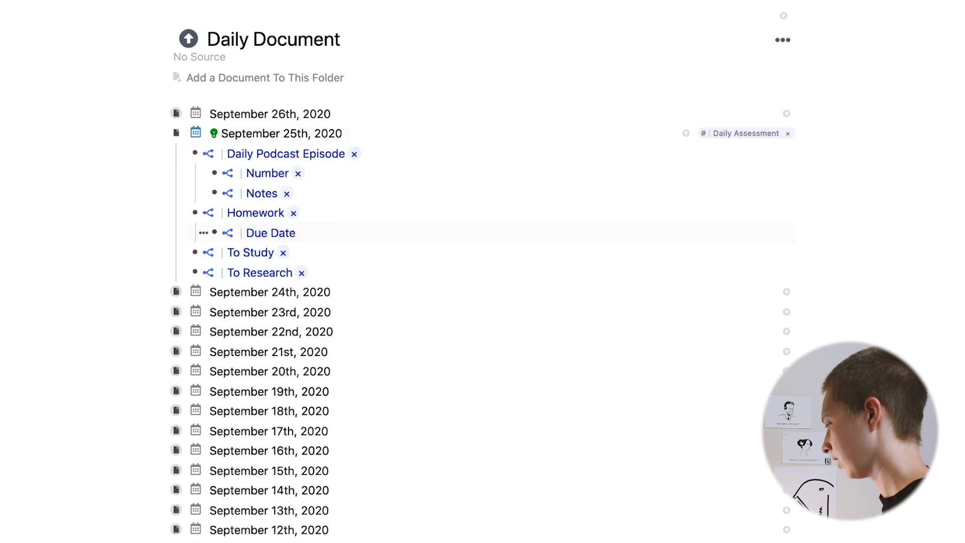
type("!!Mo")
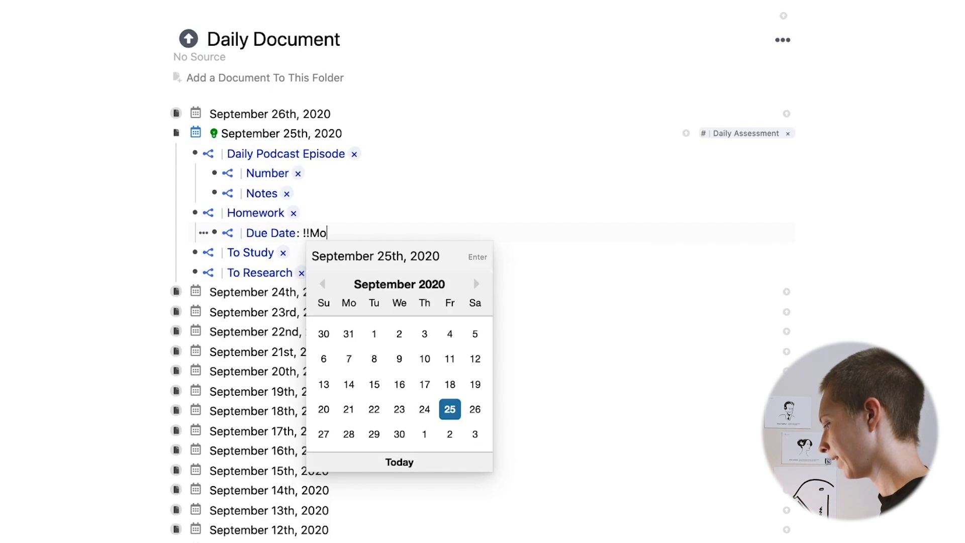
type("nday")
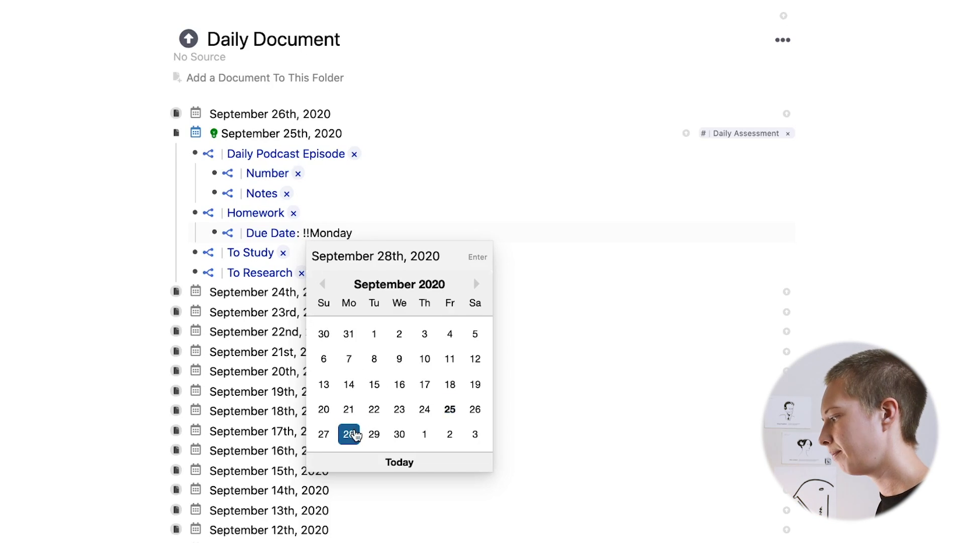
left_click(355, 434)
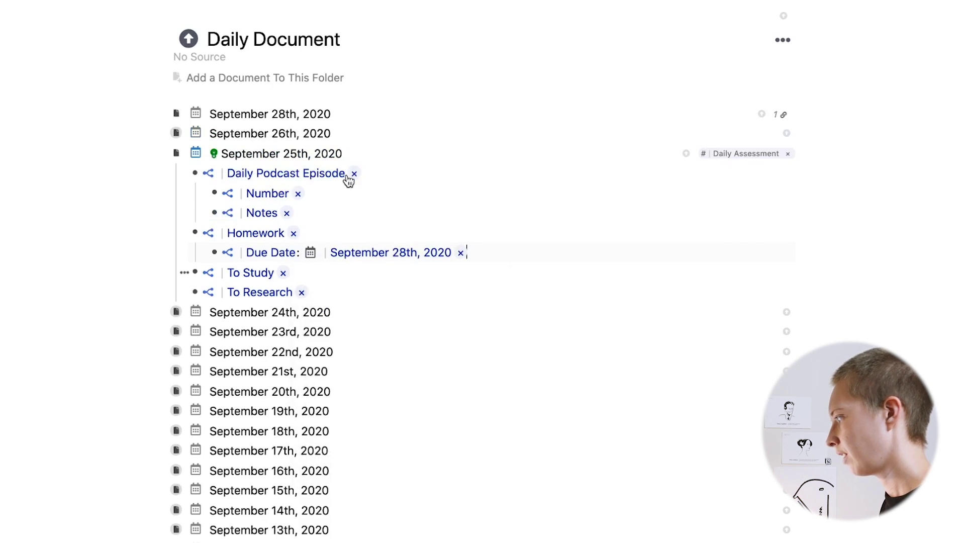
left_click(311, 253)
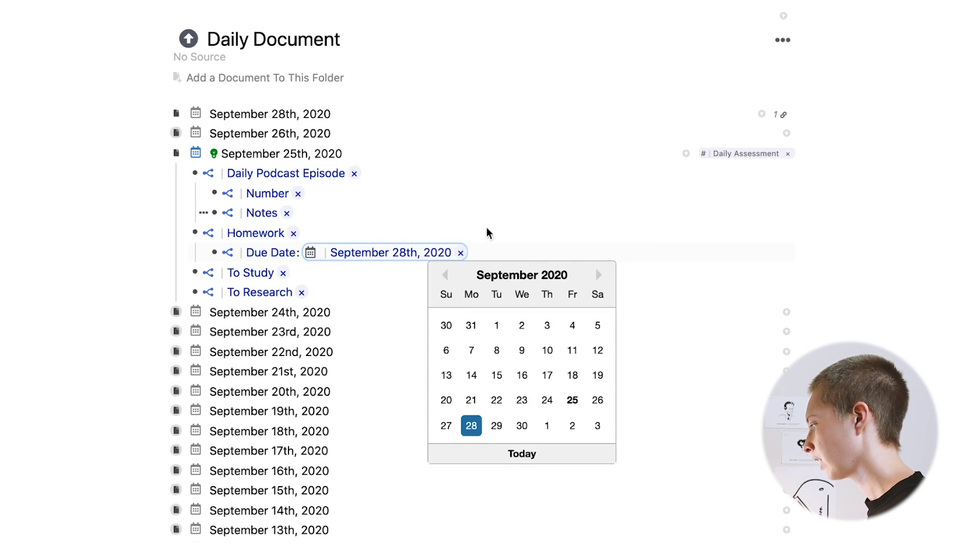
left_click(785, 116)
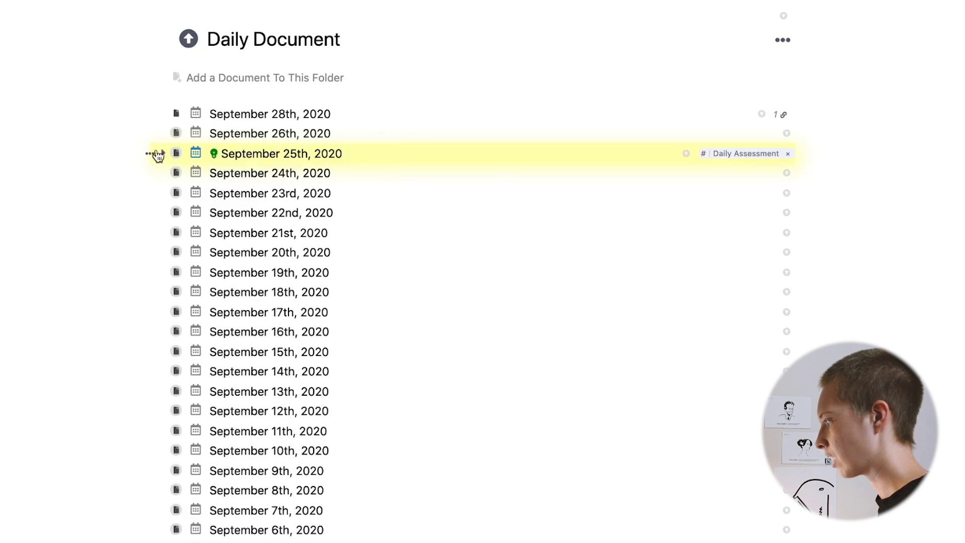
Step: Under September 25th, give the Homework slot the value 'Prepare for exam' and check September 28th's references
left_click(166, 154)
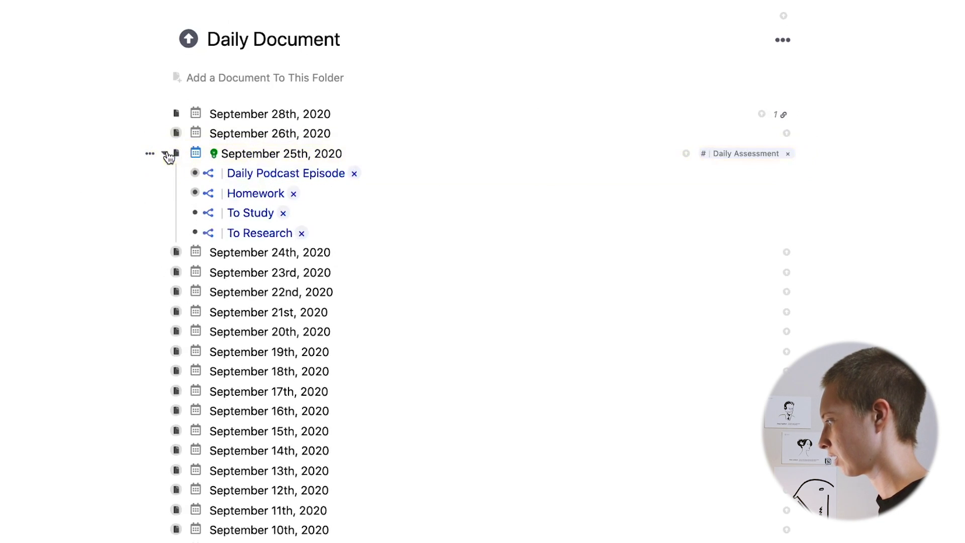
left_click(183, 194)
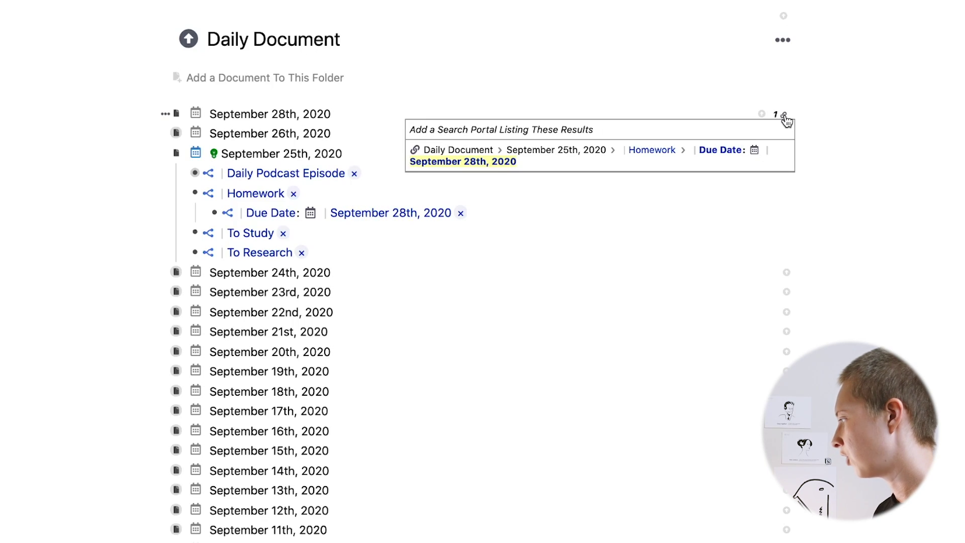
left_click(308, 193)
type(": Prepare for ")
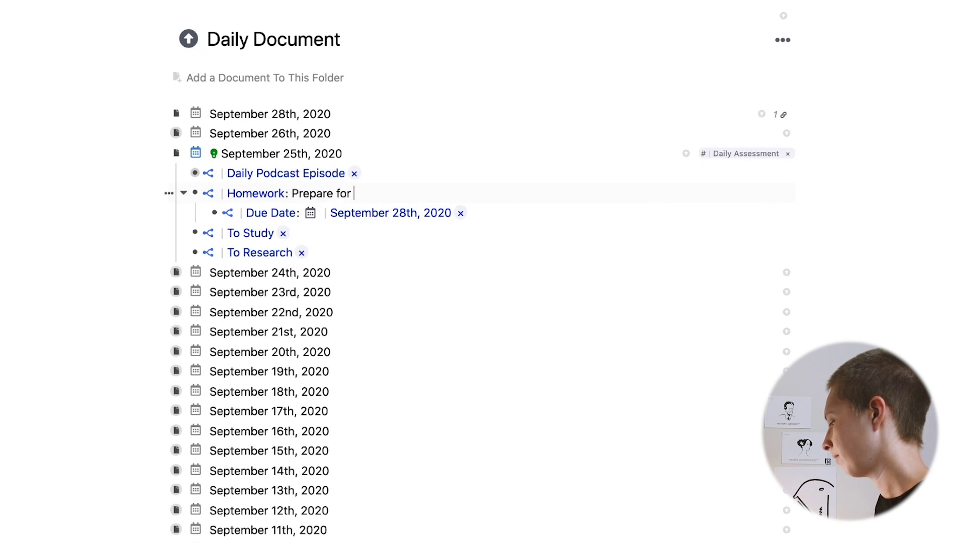
type("exam")
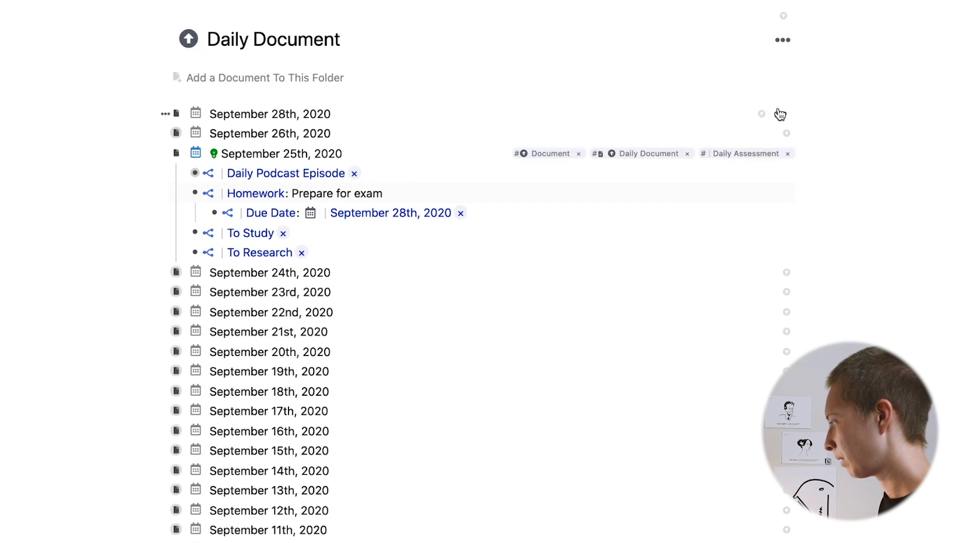
mouse_move(785, 122)
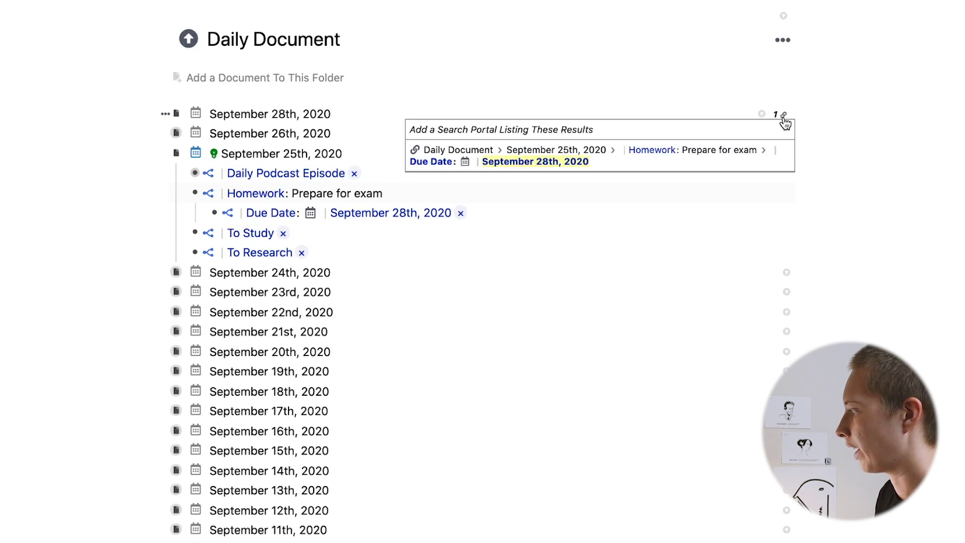